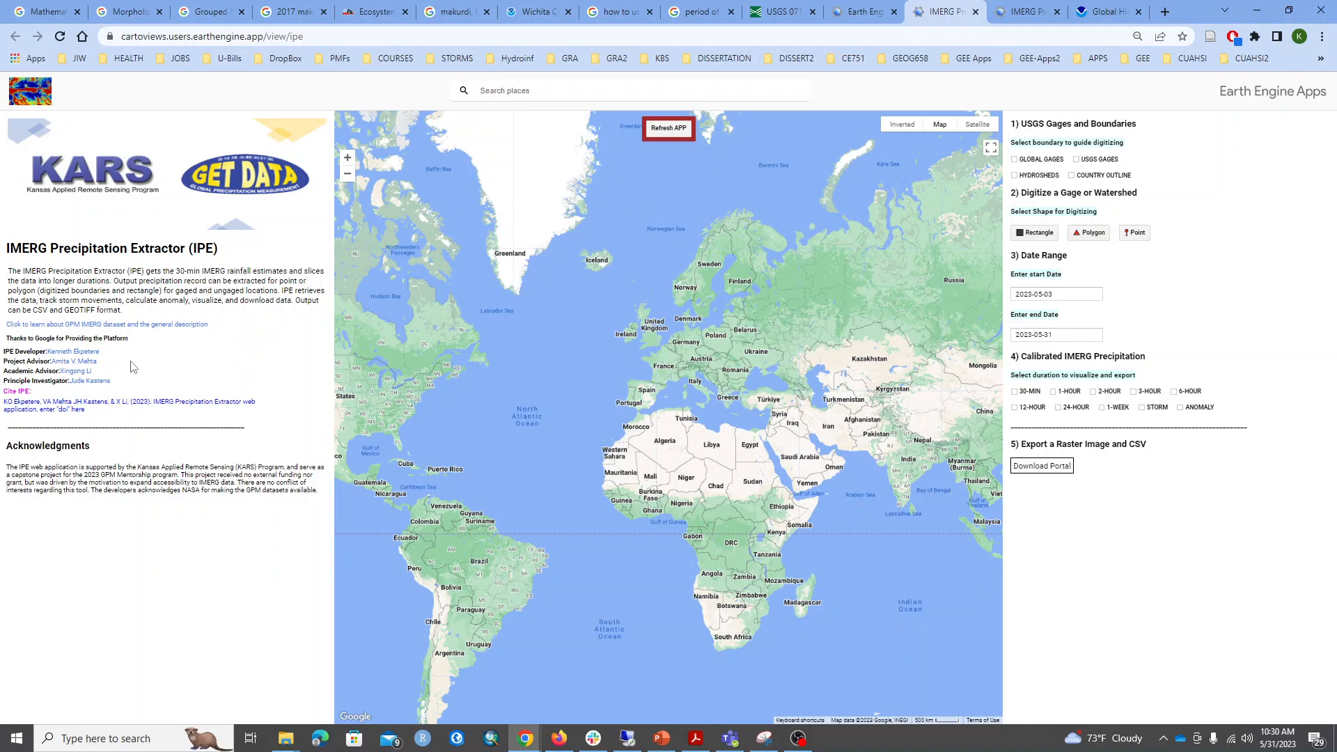
Open the project advisor's profile page from the credits, look through it, and close it.
left_click(86, 362)
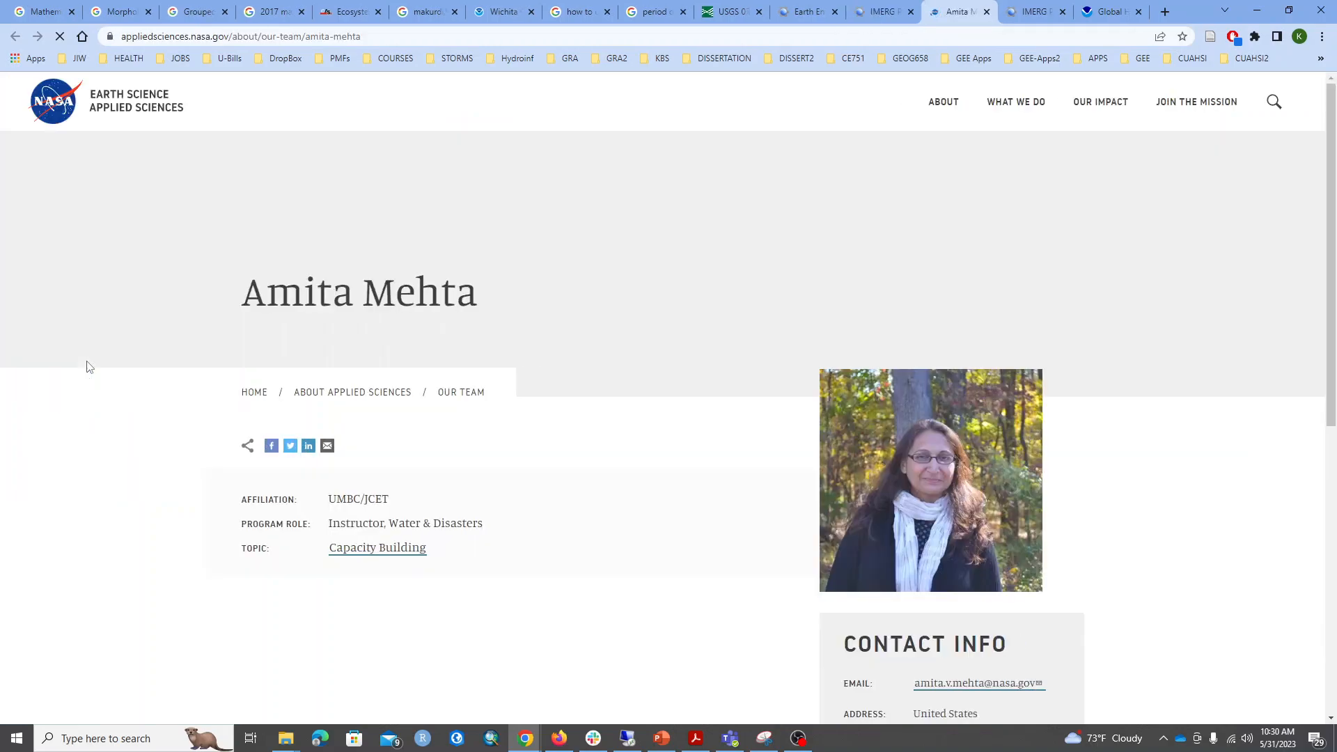
scroll(1033, 185, "down", 1)
left_click(986, 12)
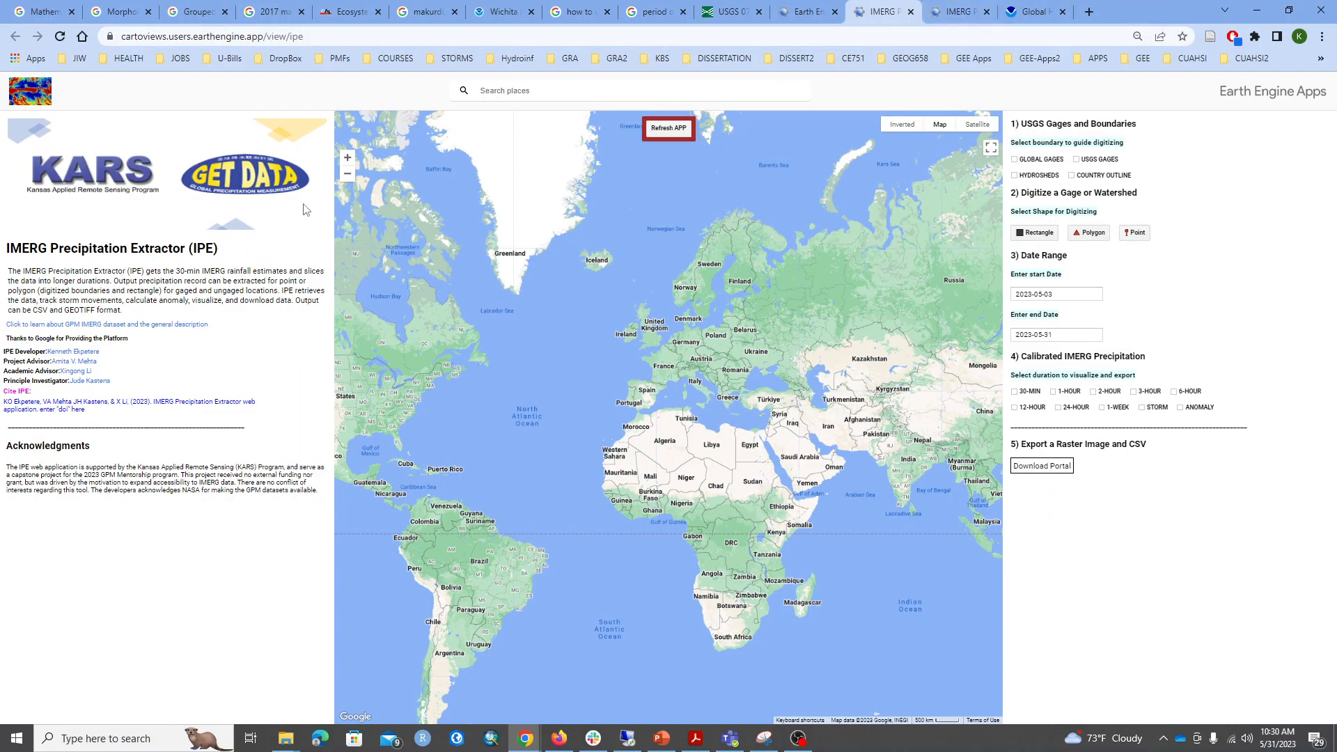
Open the academic advisor's profile page from the credits, look through it, and close it.
left_click(75, 374)
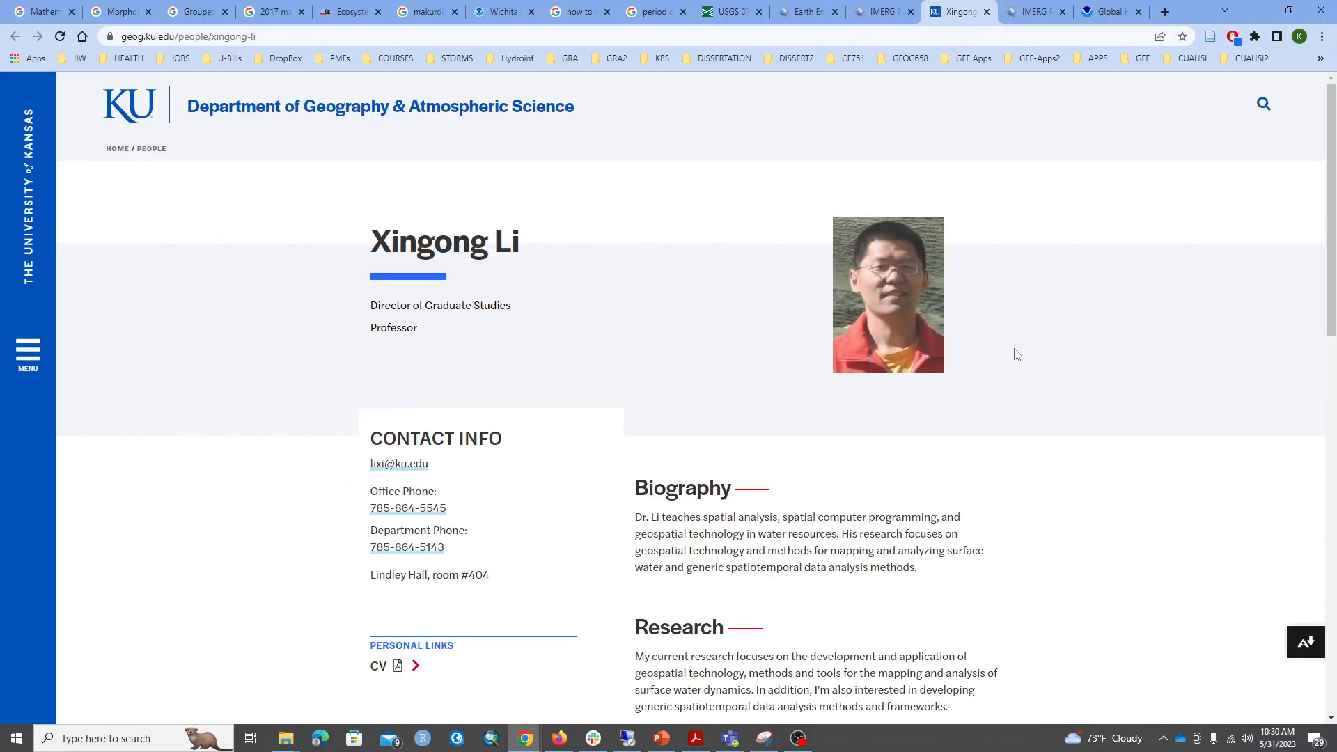
scroll(1020, 353, "down", 3)
scroll(1024, 353, "up", 3)
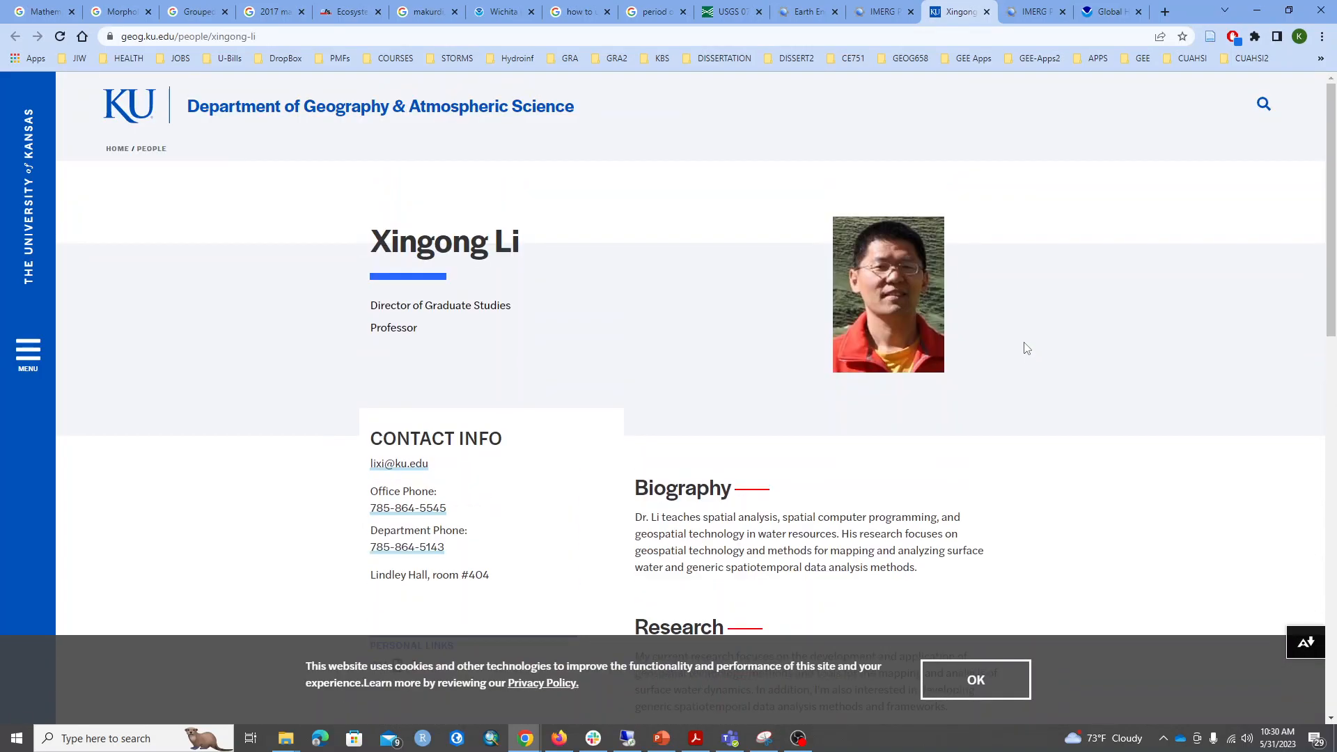
left_click(986, 12)
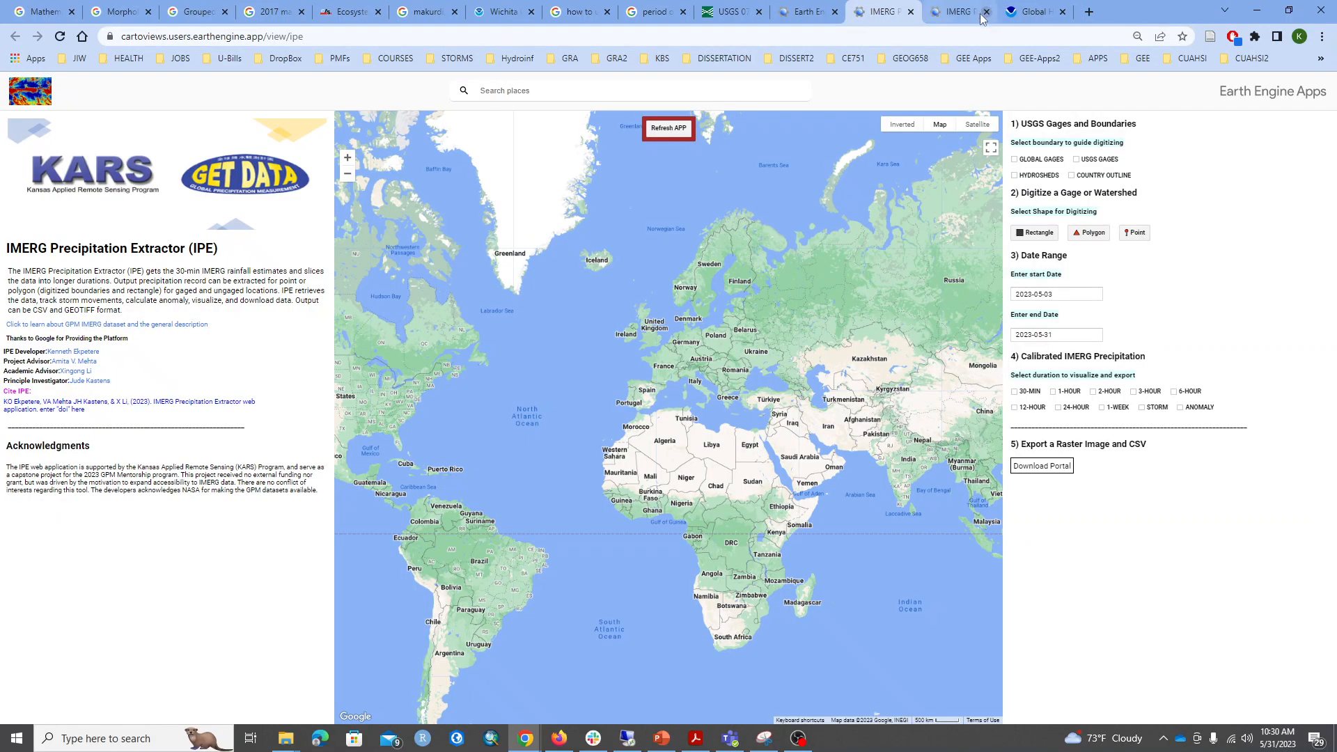
Open the principal investigator's profile page from the credits, look through it, and close it.
left_click(106, 389)
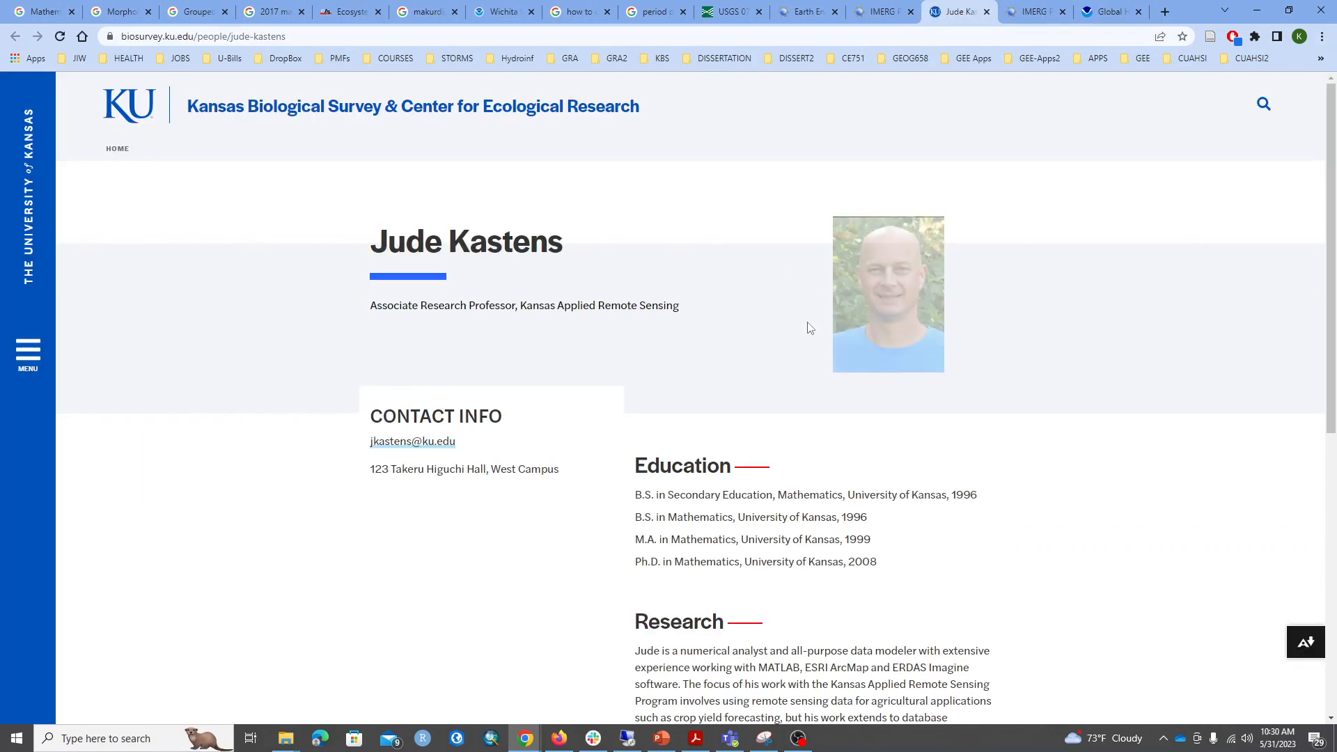
scroll(783, 326, "down", 5)
scroll(783, 326, "up", 5)
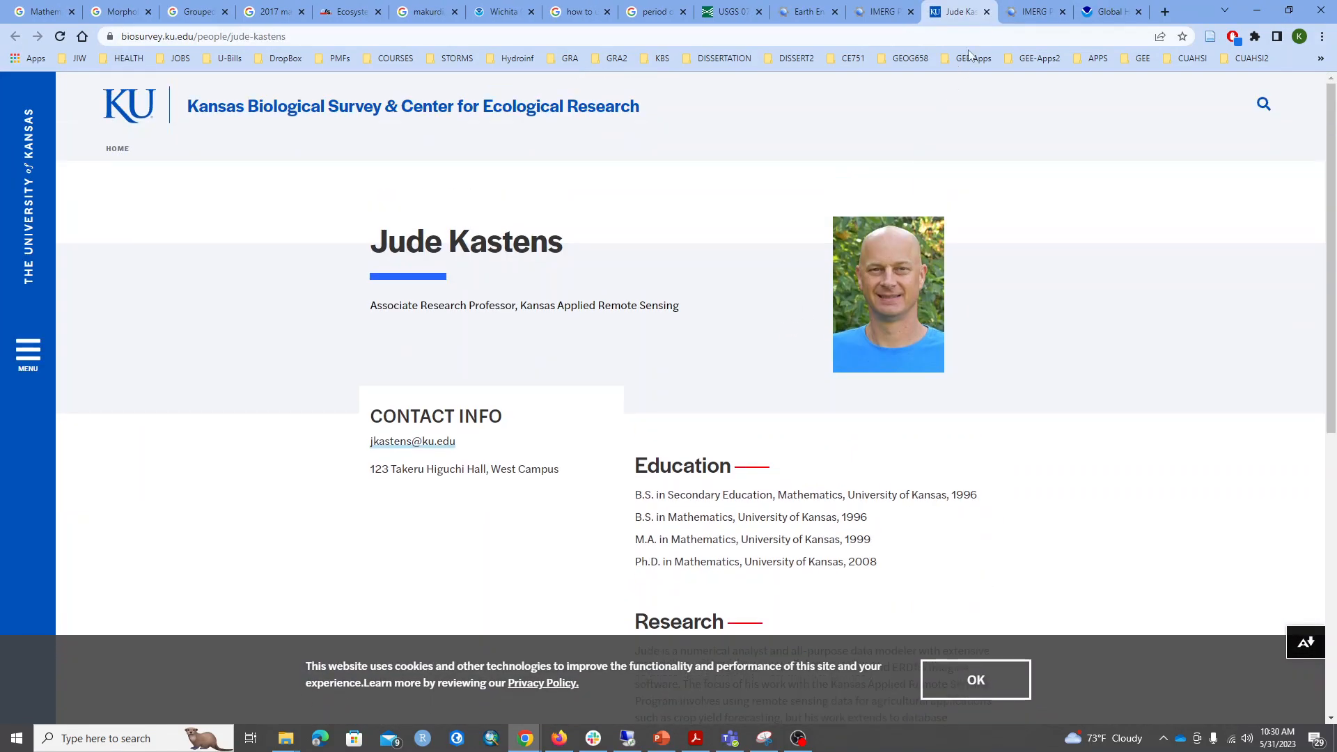
left_click(987, 12)
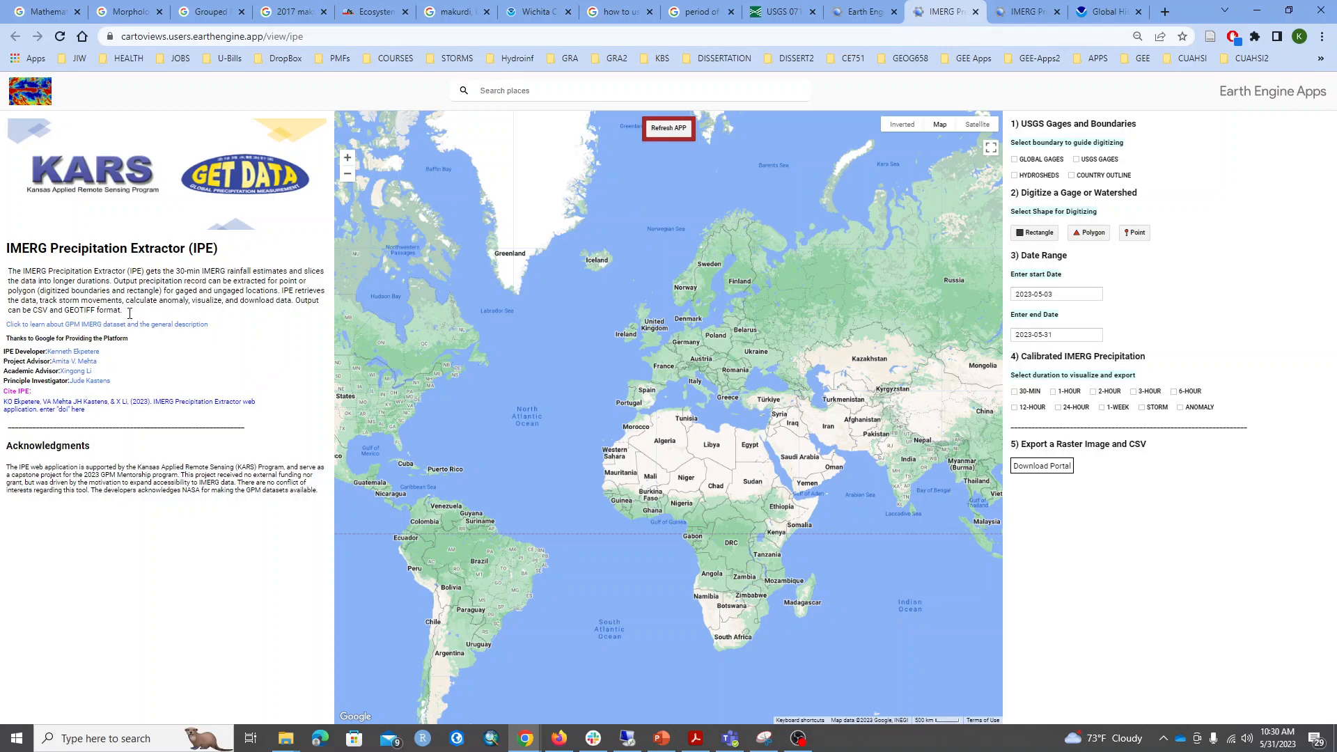
Read the app's description paragraph and open the linked GPM IMERG dataset page in a new tab.
left_click_drag(123, 310, 7, 272)
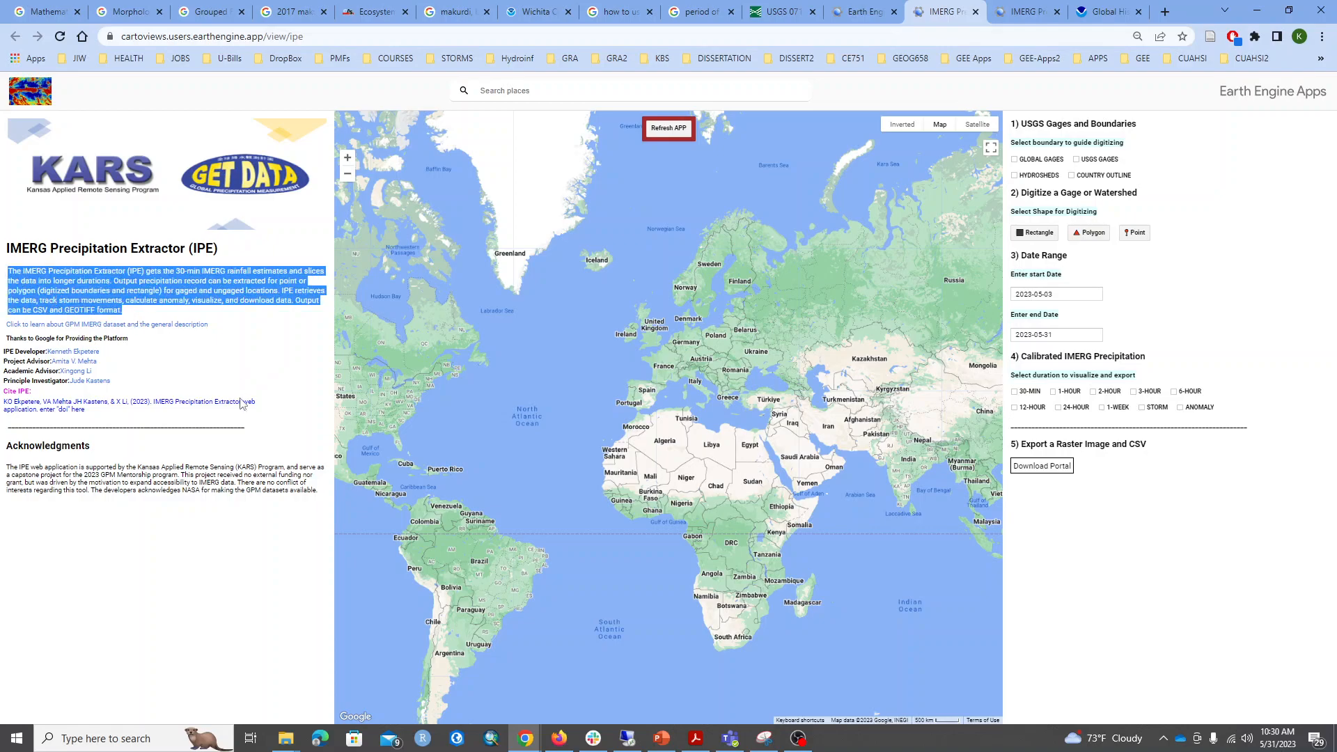
left_click(184, 344)
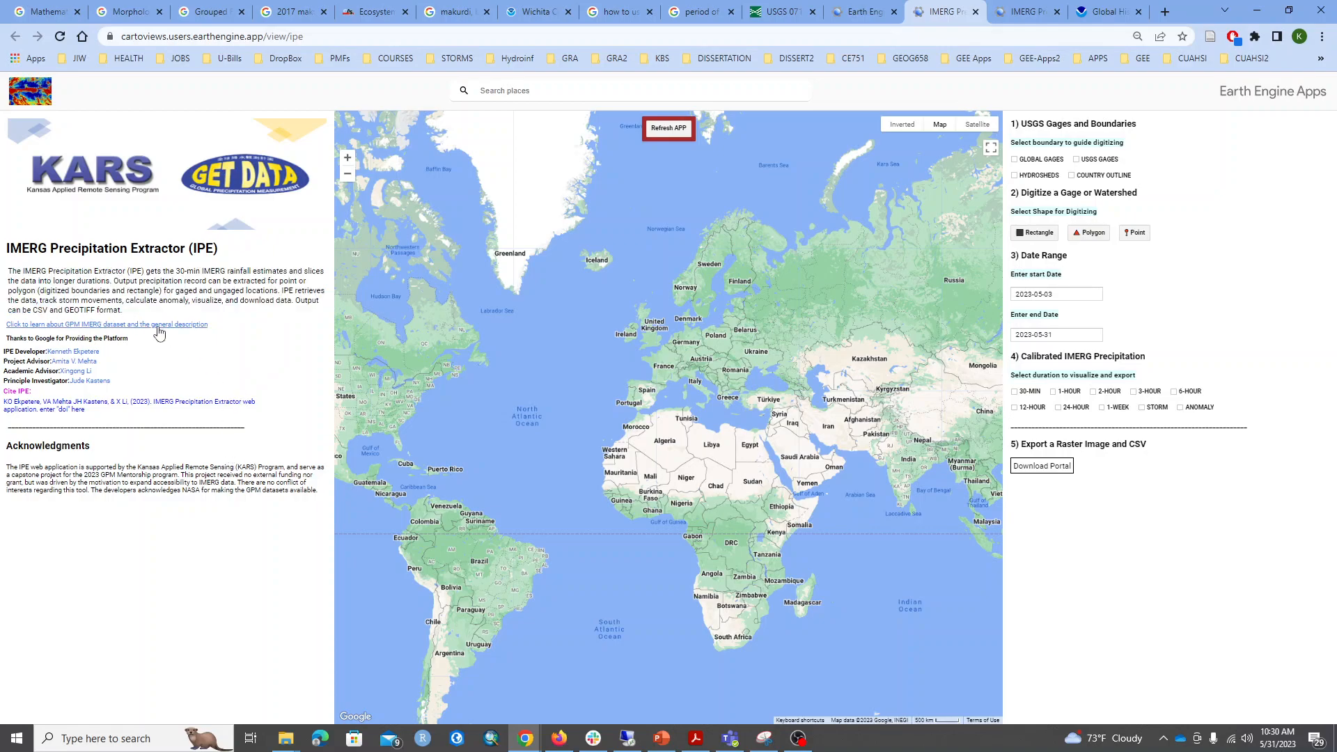
right_click(159, 330)
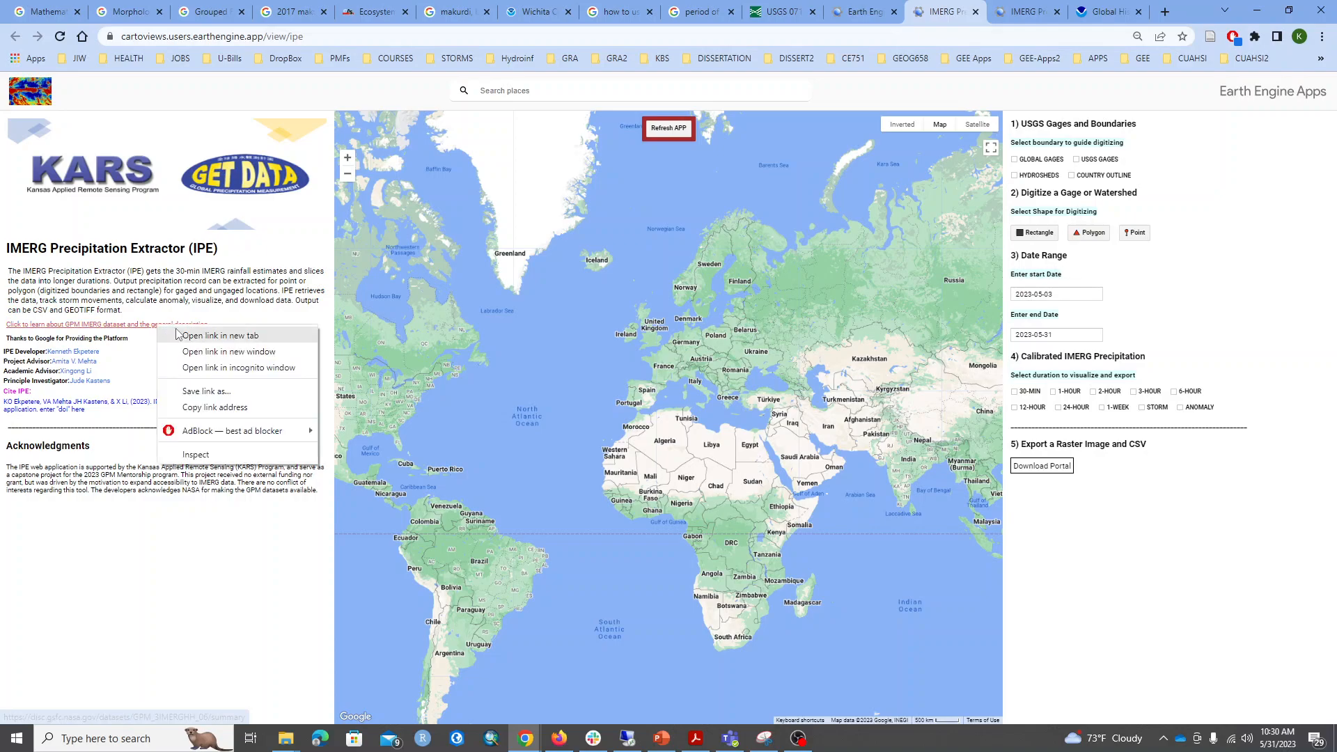
left_click(192, 338)
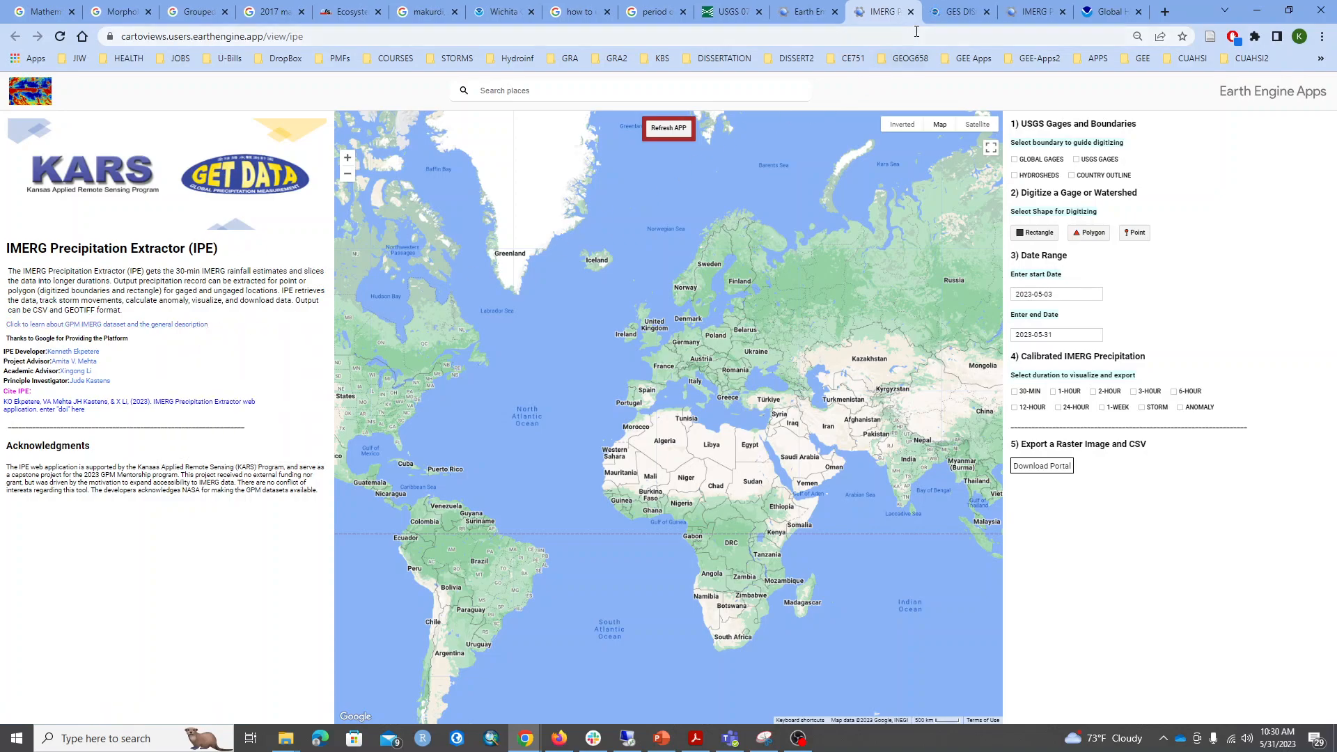
left_click(952, 12)
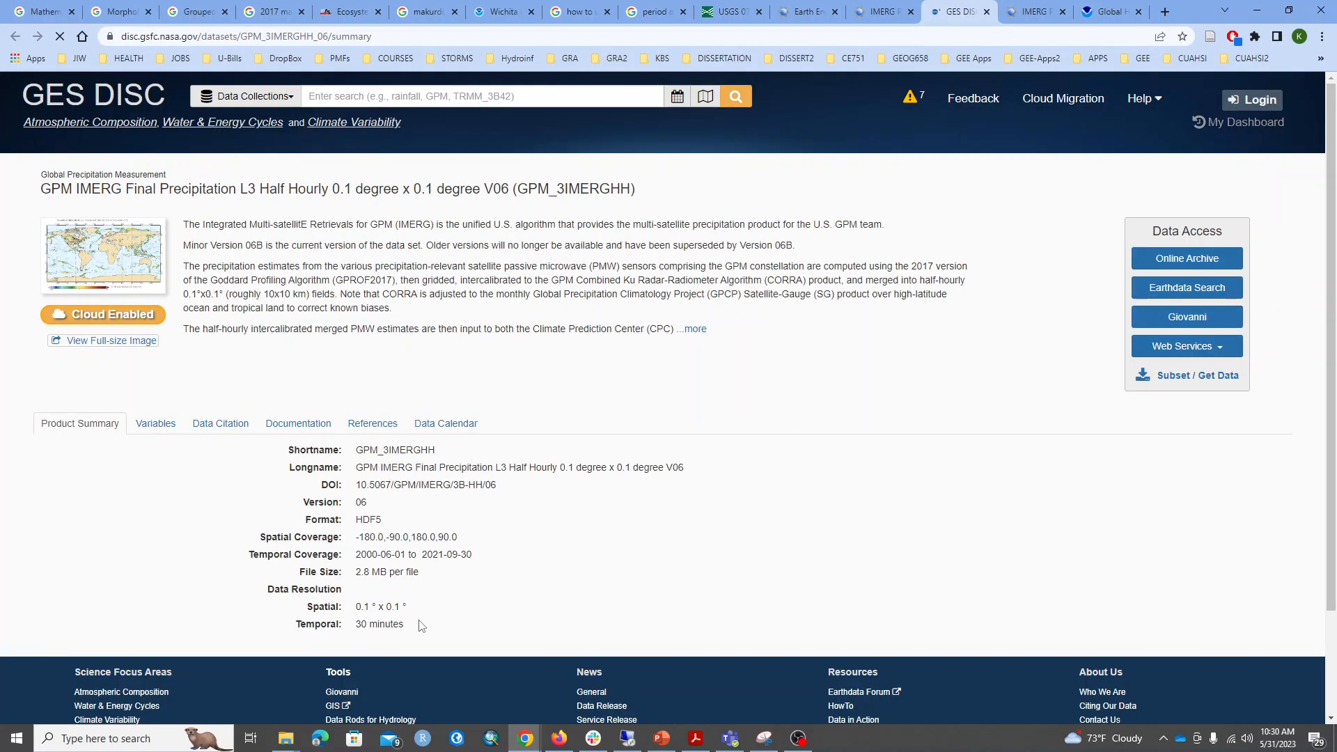
Examine the dataset's product summary on the GES DISC page and return to the IMERG Precipitation Extractor.
left_click_drag(417, 631, 344, 548)
left_click_drag(316, 456, 317, 455)
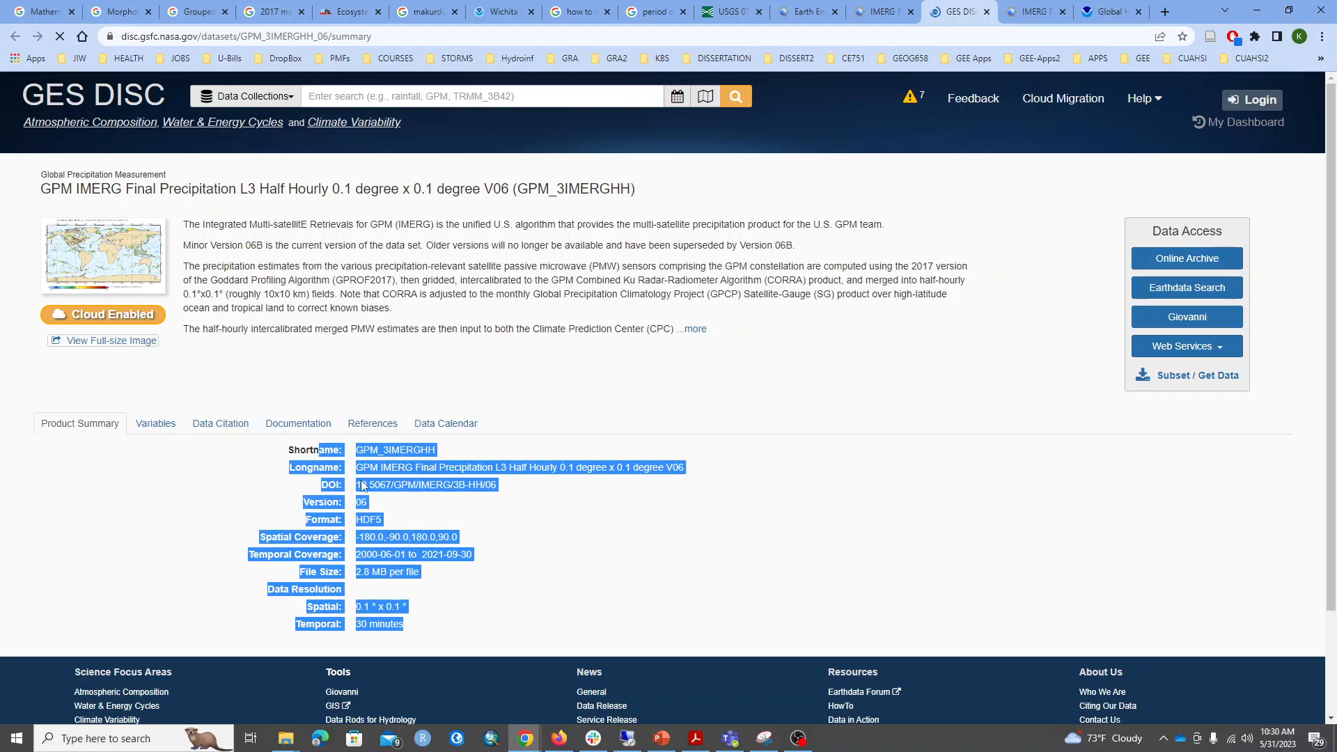
left_click(563, 591)
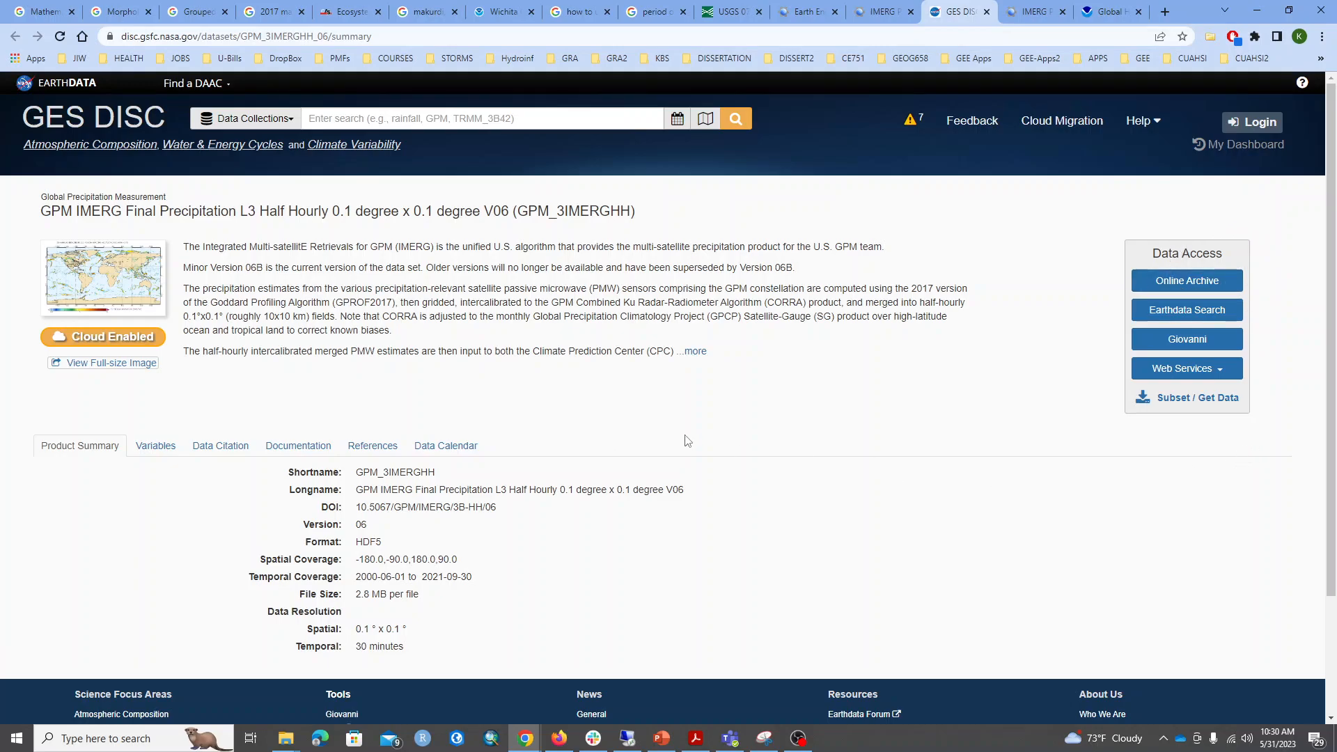
left_click(878, 17)
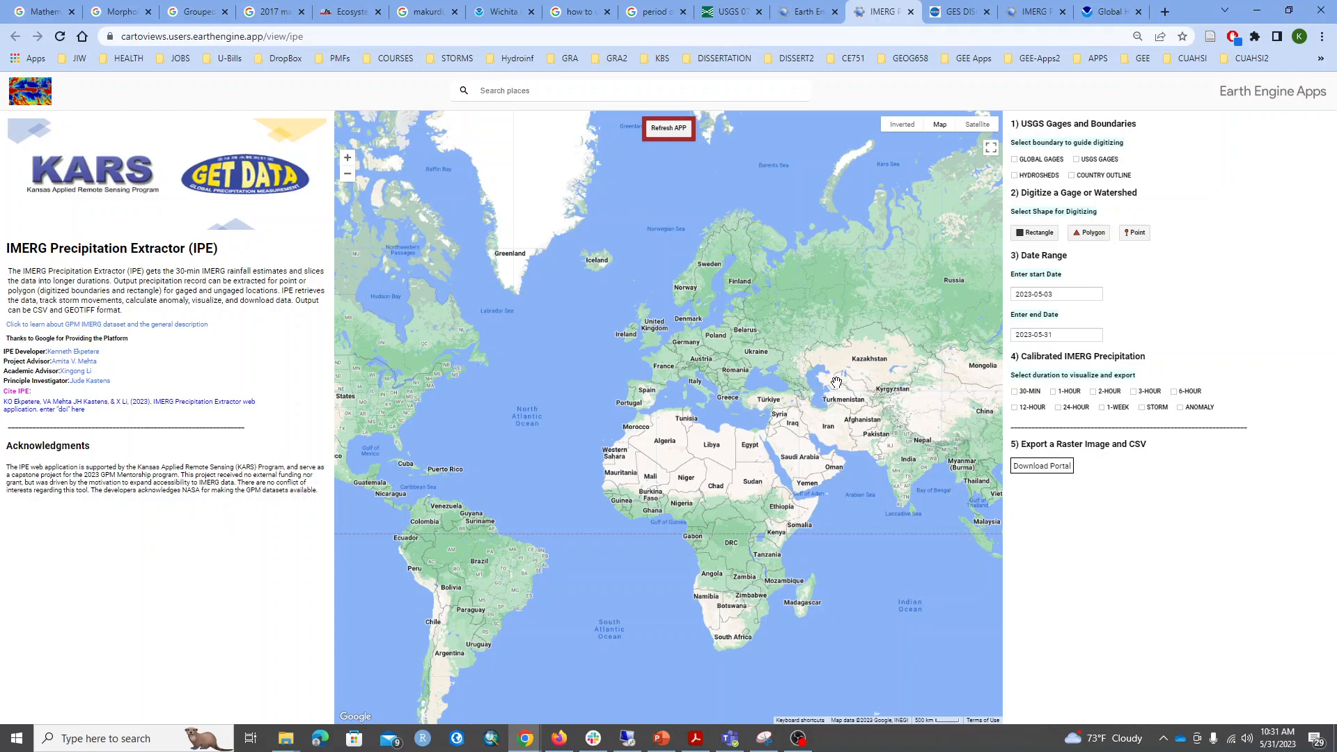
Show the USGS gages on the map, inspect their coverage across the United States, and hide them again.
left_click_drag(726, 437, 725, 435)
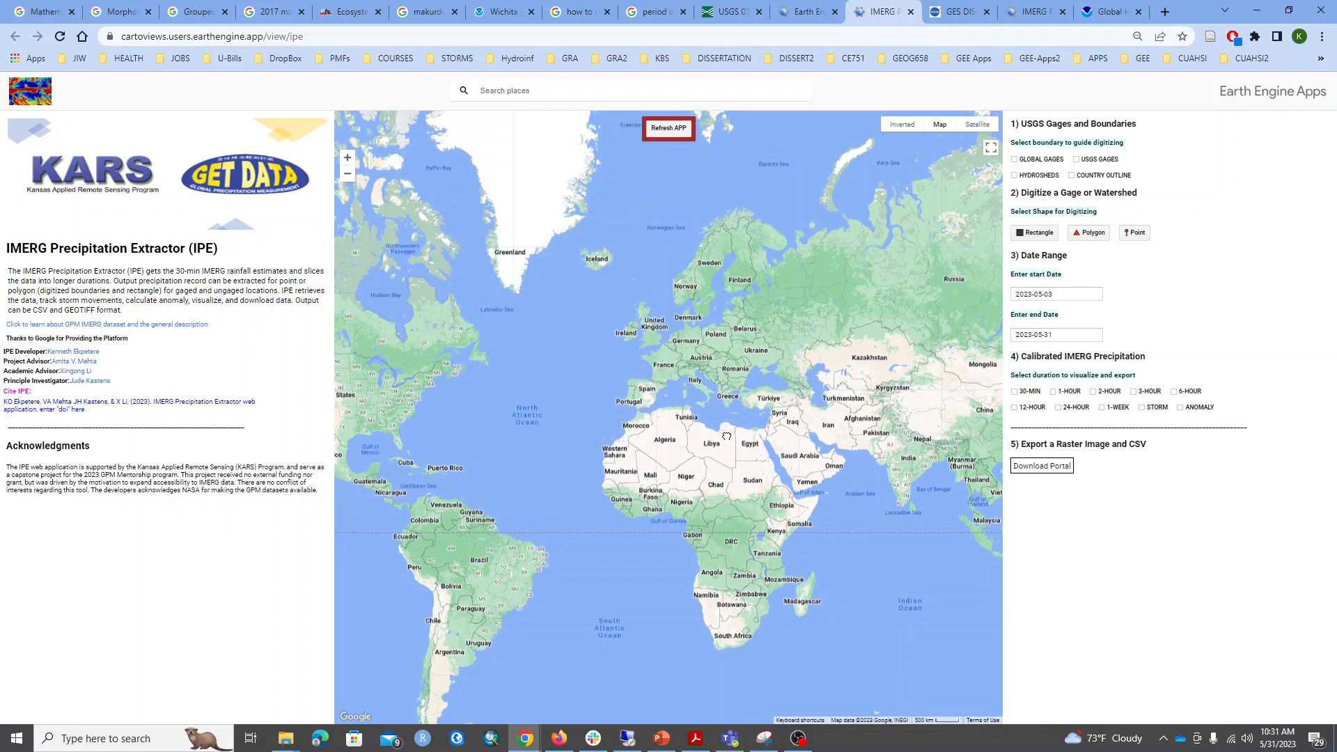
left_click_drag(804, 275, 818, 274)
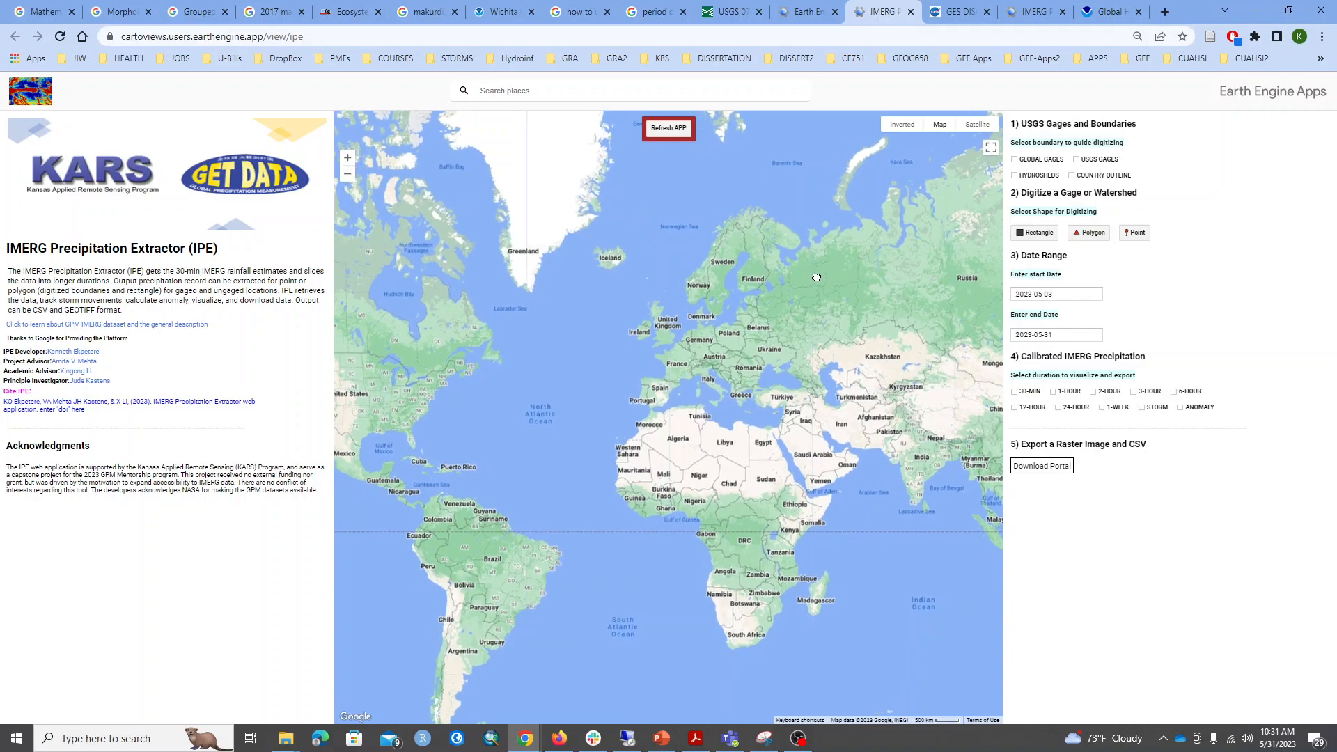
left_click_drag(749, 339, 845, 339)
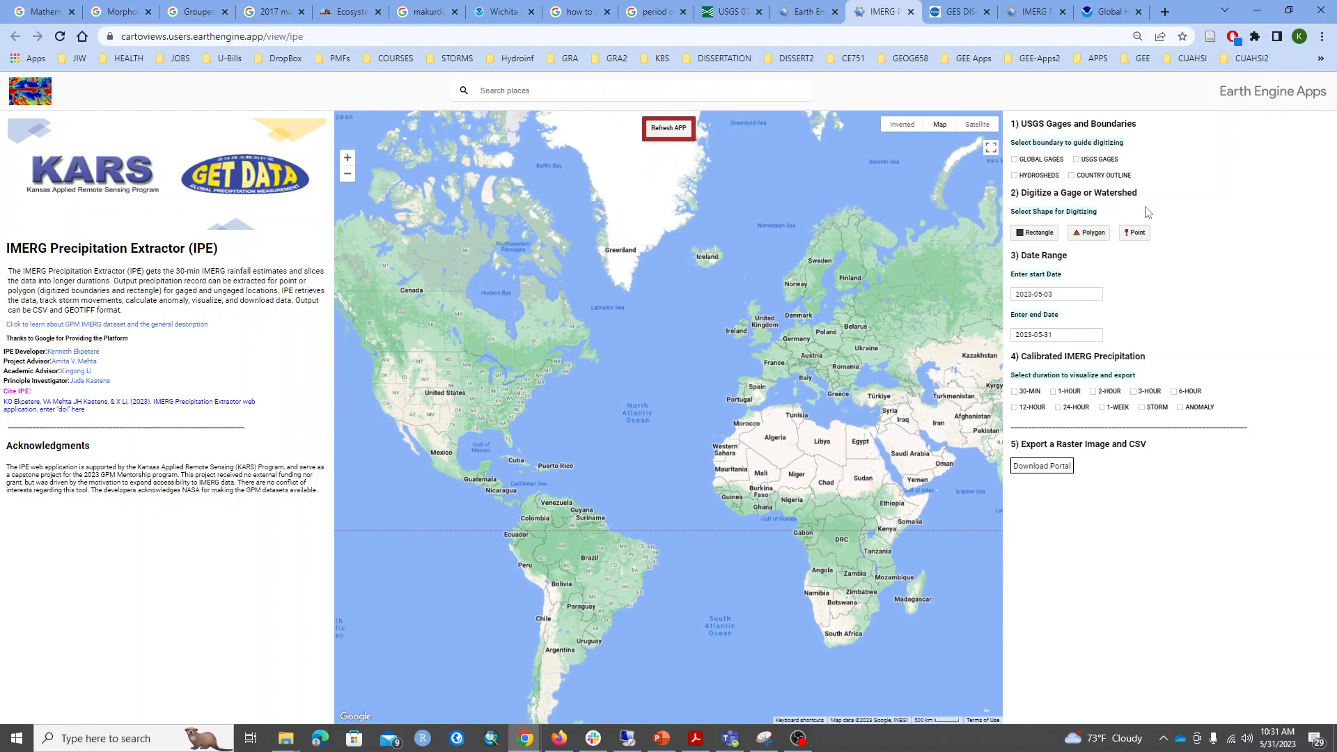
left_click(1076, 159)
scroll(433, 411, "up", 3)
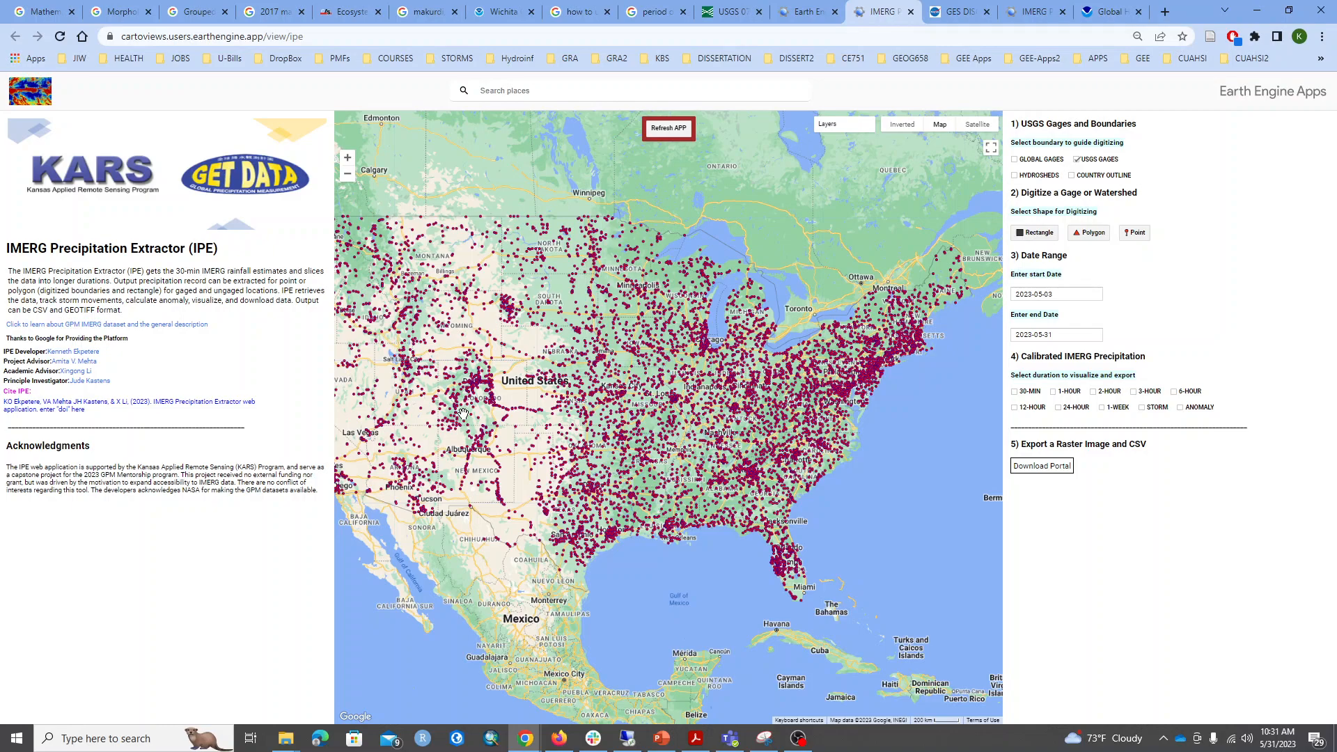
left_click_drag(477, 421, 501, 423)
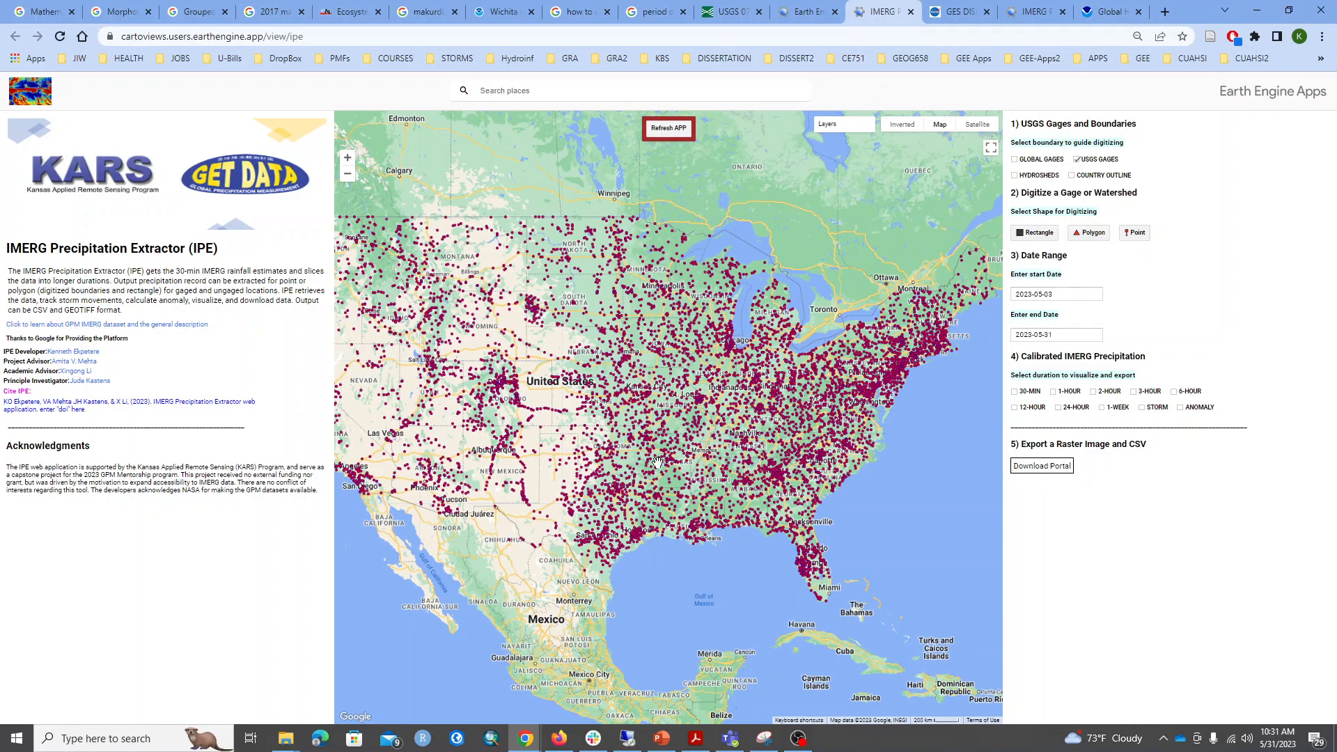
scroll(655, 461, "down", 1)
scroll(662, 431, "down", 1)
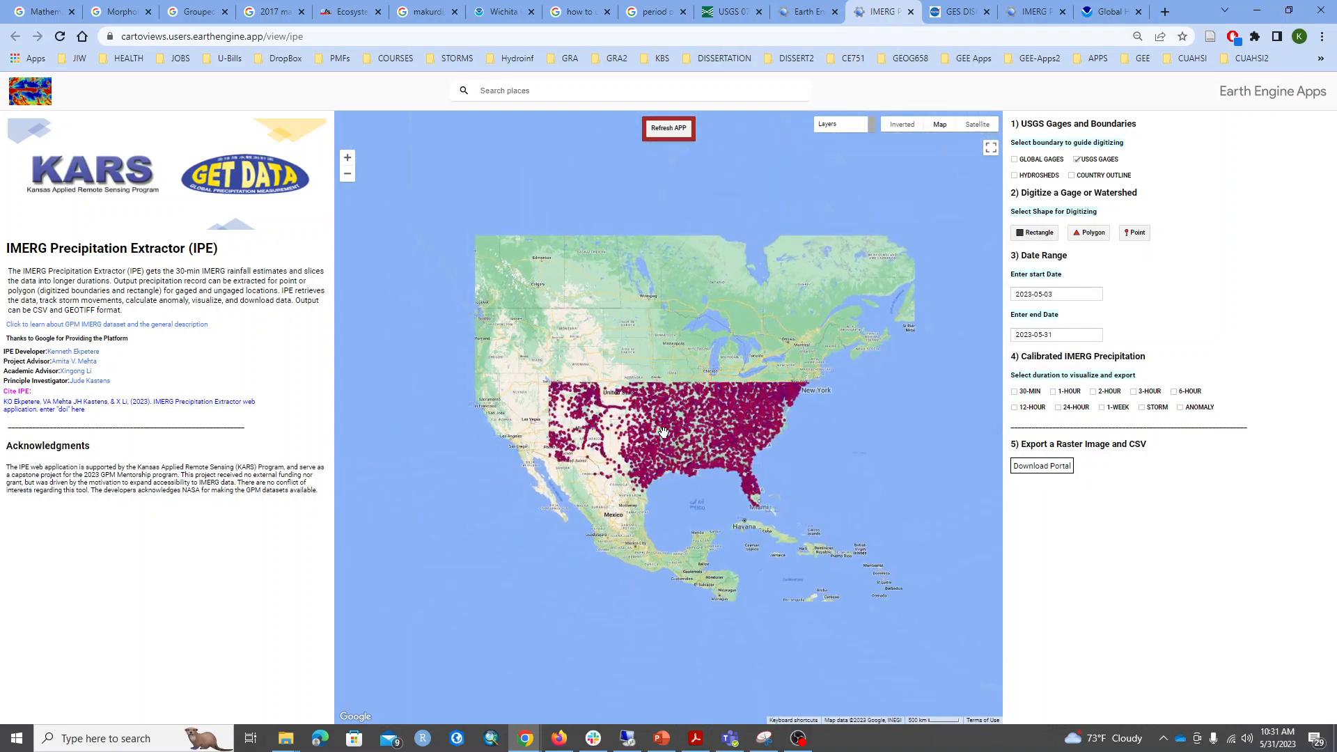
scroll(663, 431, "up", 1)
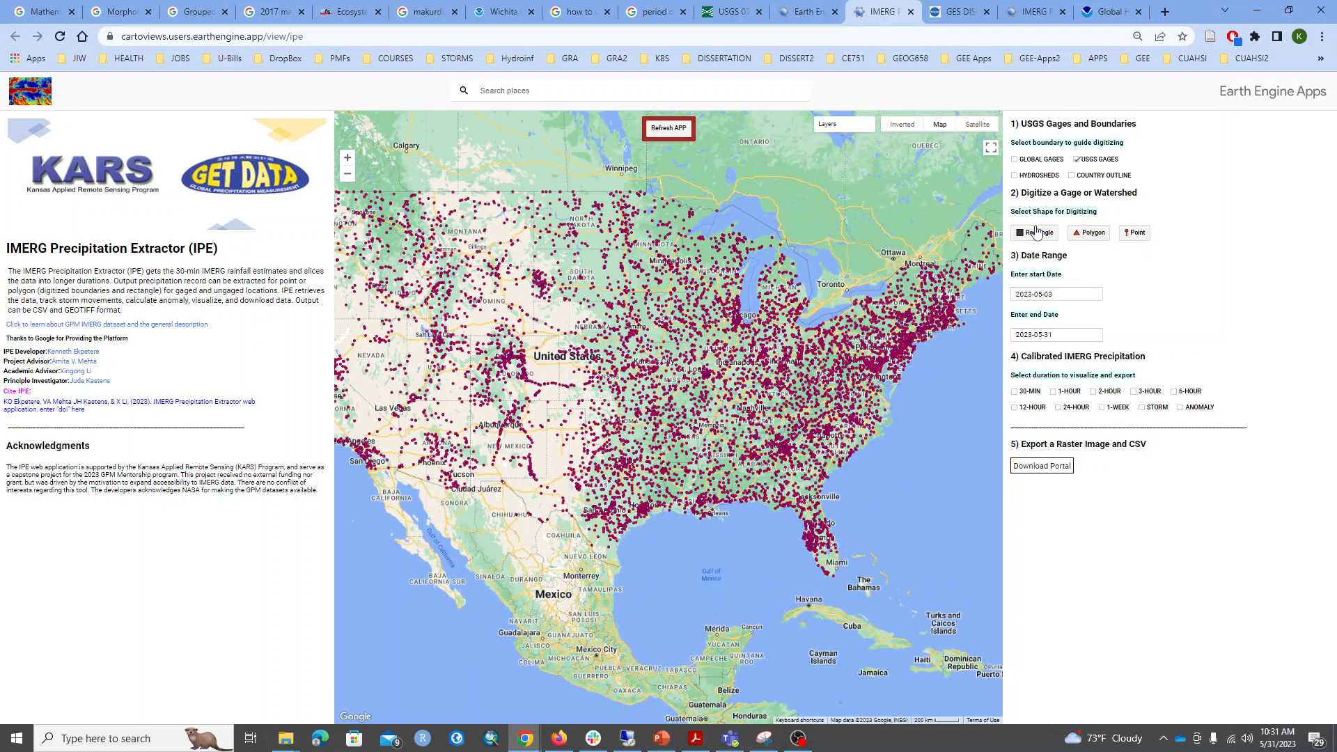
left_click(1077, 159)
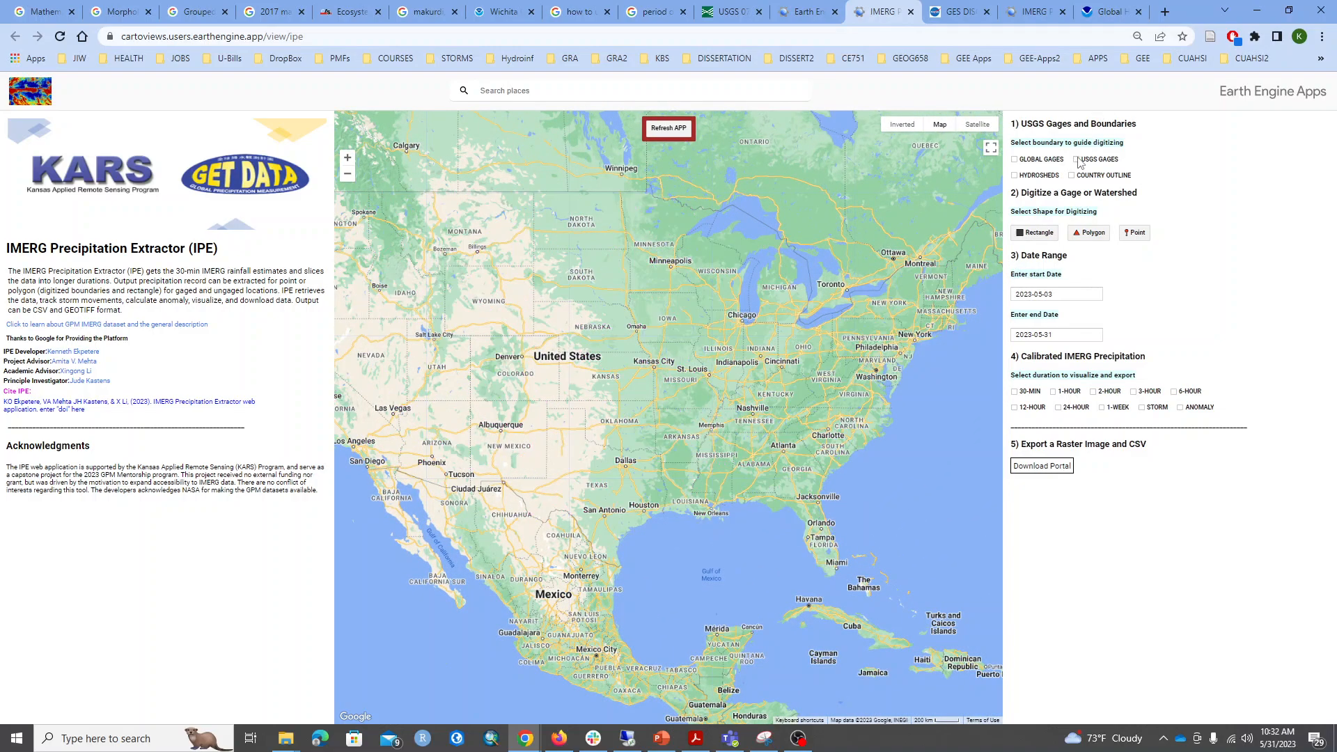
Display the global gages on a world-scale map and view the NOAA page on the Global Historical Climatology Network daily.
scroll(685, 435, "down", 2)
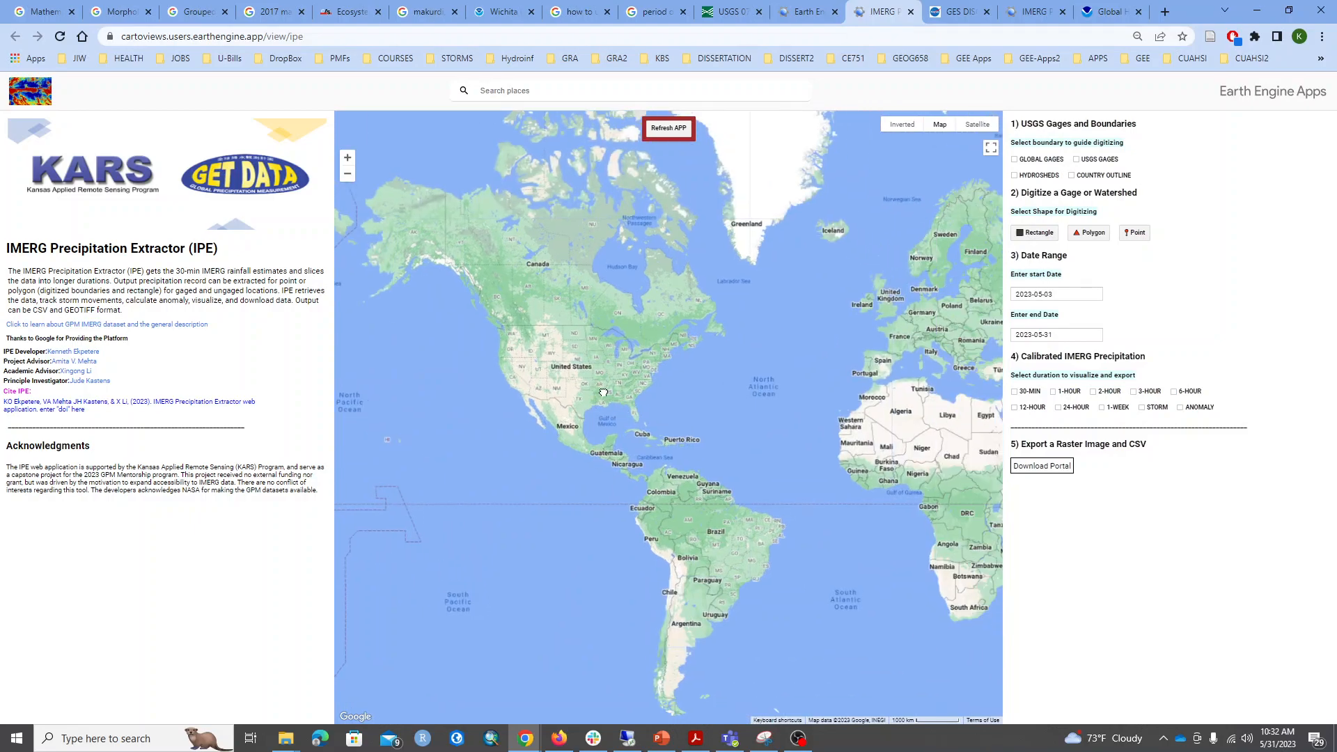
left_click_drag(615, 399, 536, 352)
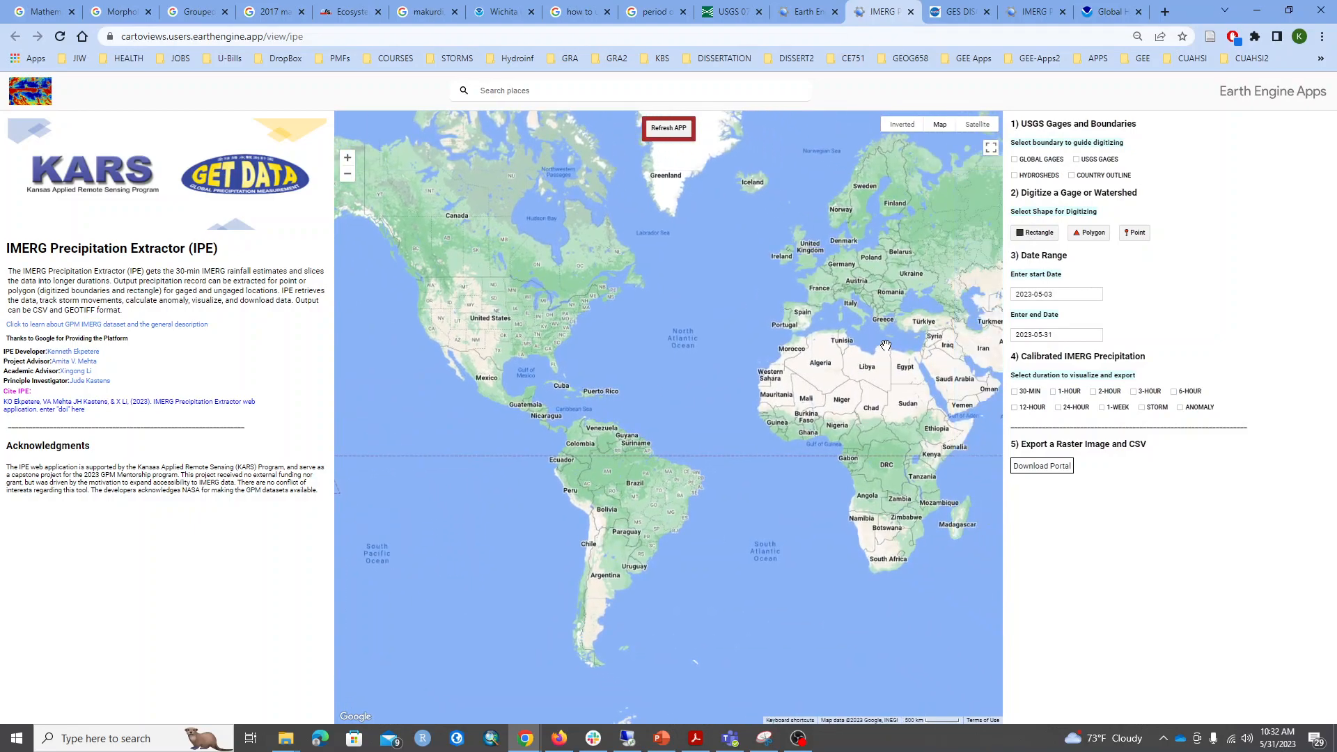
left_click(1015, 160)
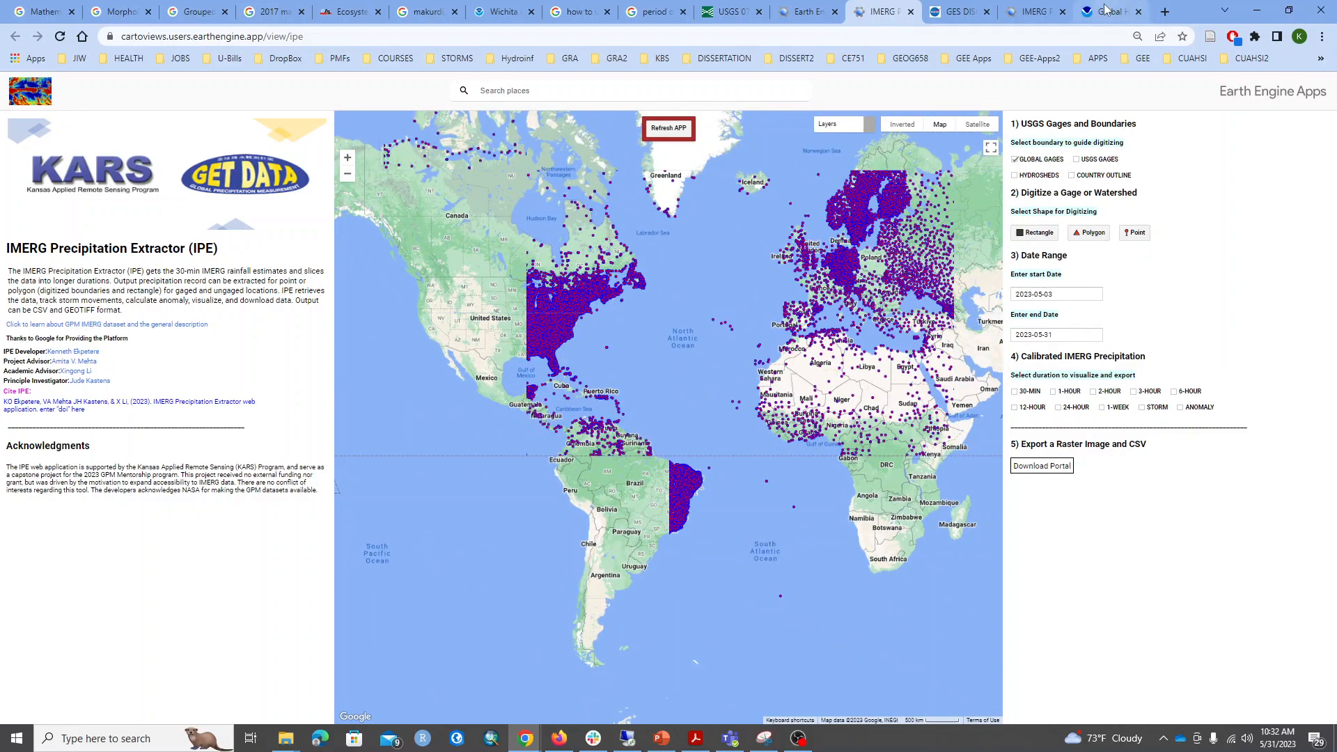
left_click(1105, 10)
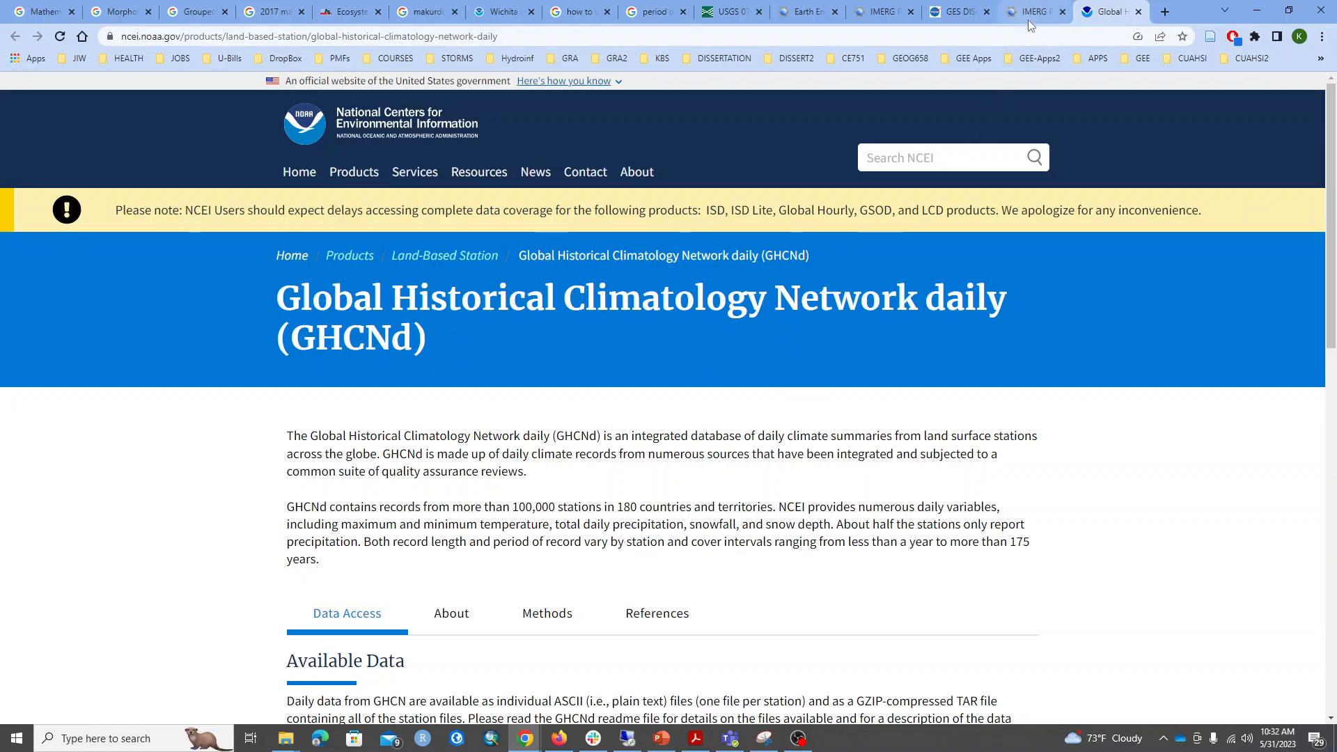
left_click(870, 19)
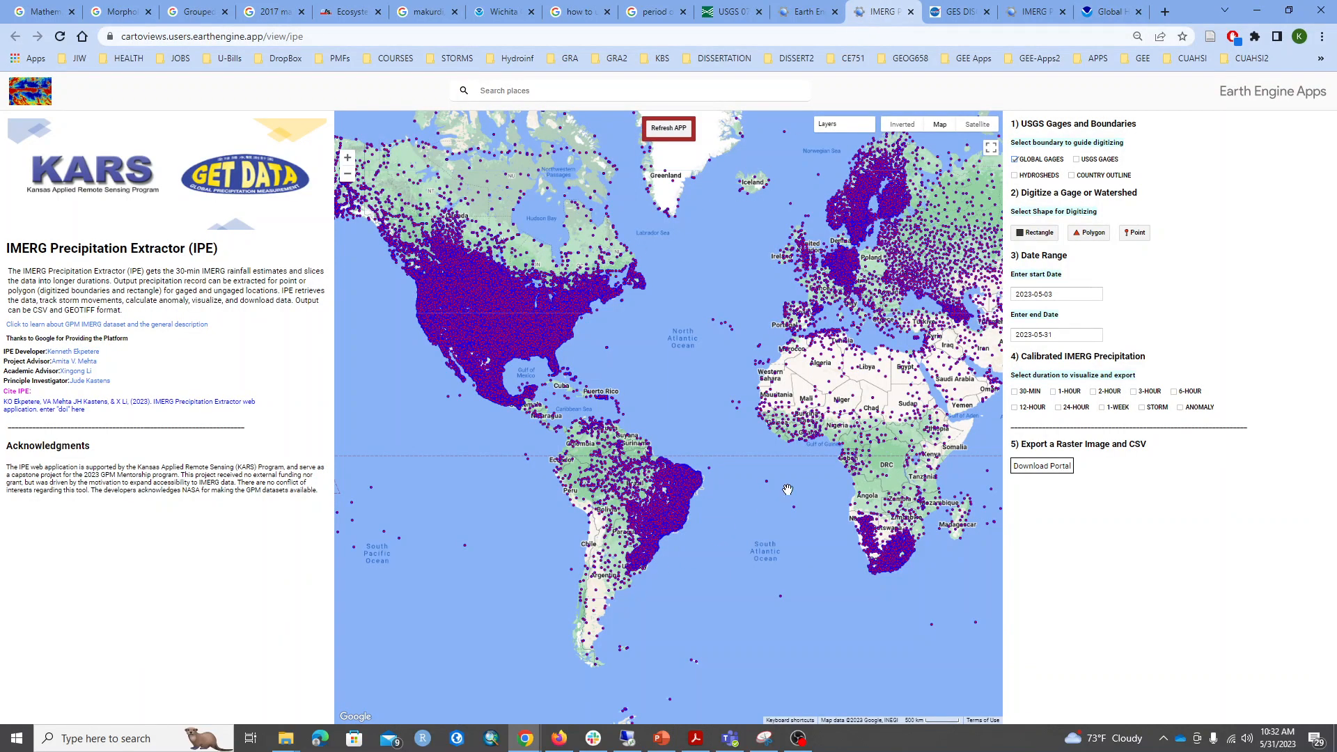
Examine the distribution of global gages across Africa, focusing on Nigeria and its surroundings.
left_click_drag(844, 416, 768, 414)
scroll(769, 414, "up", 2)
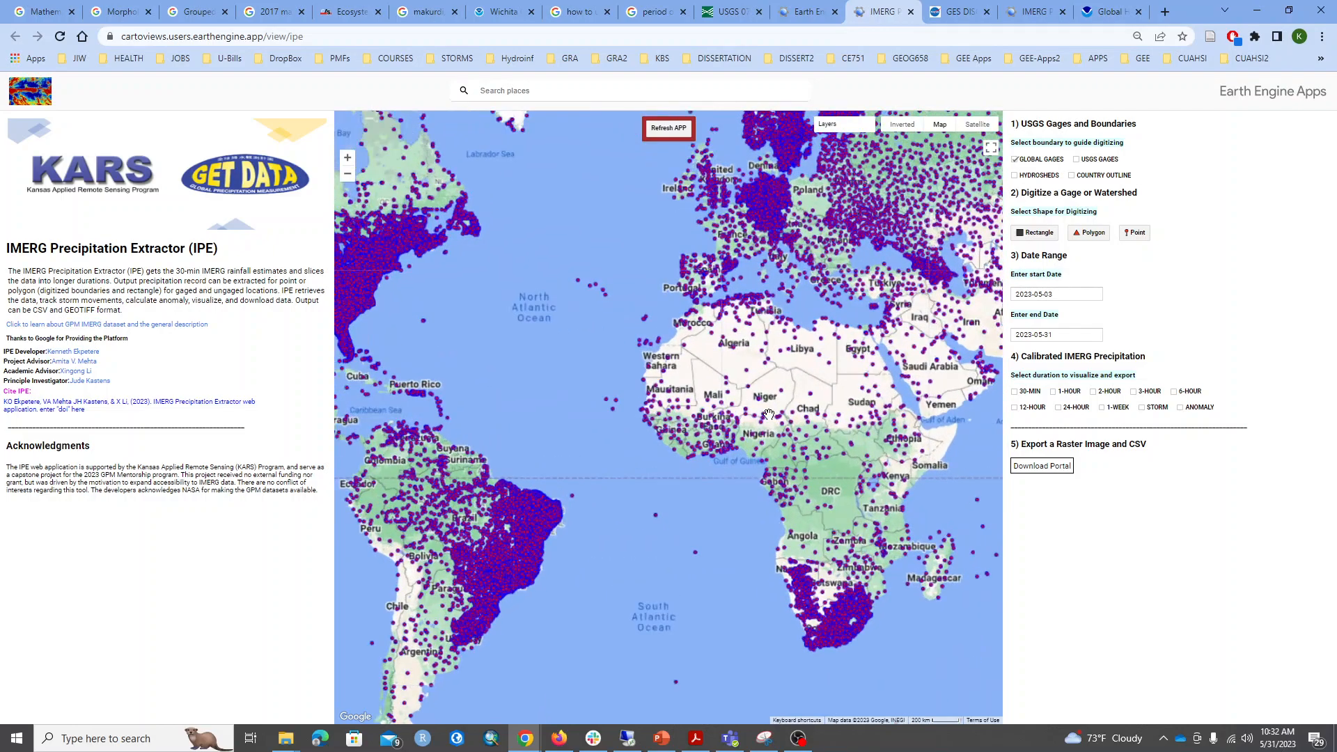
scroll(763, 418, "down", 2)
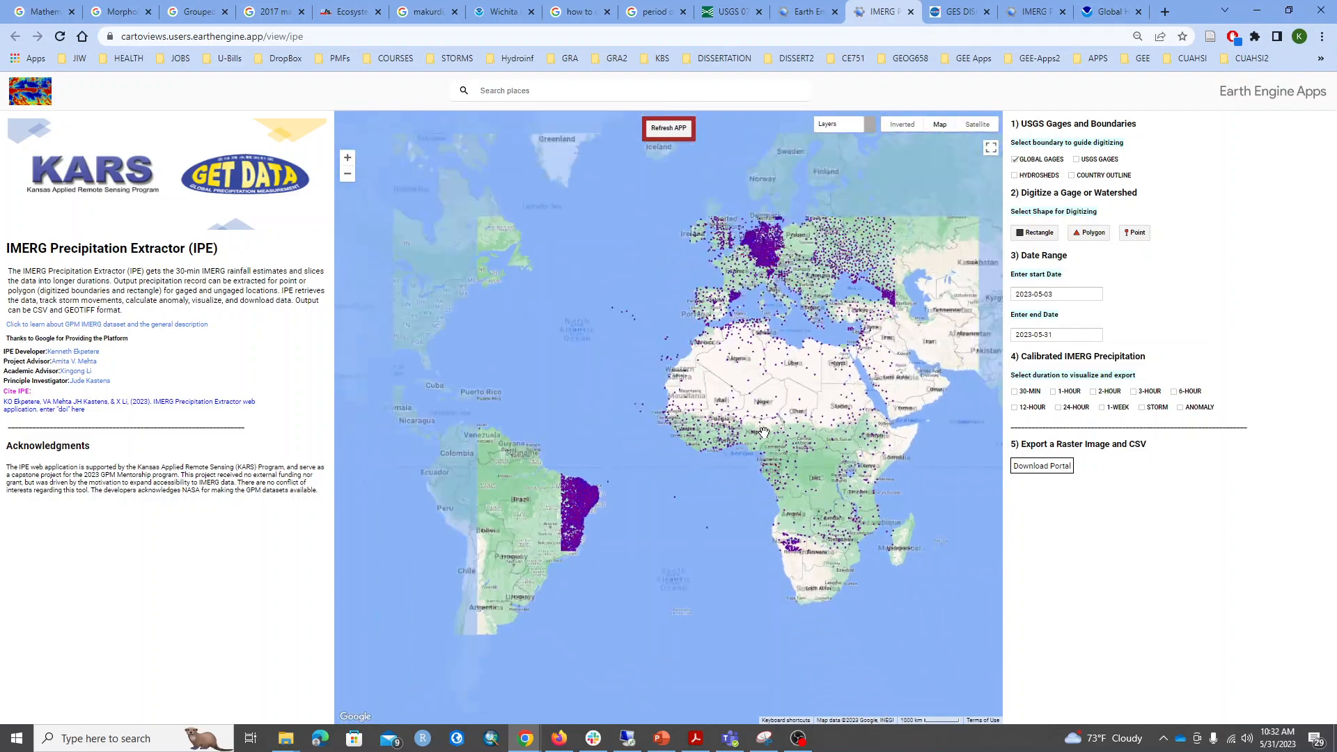
scroll(758, 439, "up", 3)
scroll(757, 439, "up", 3)
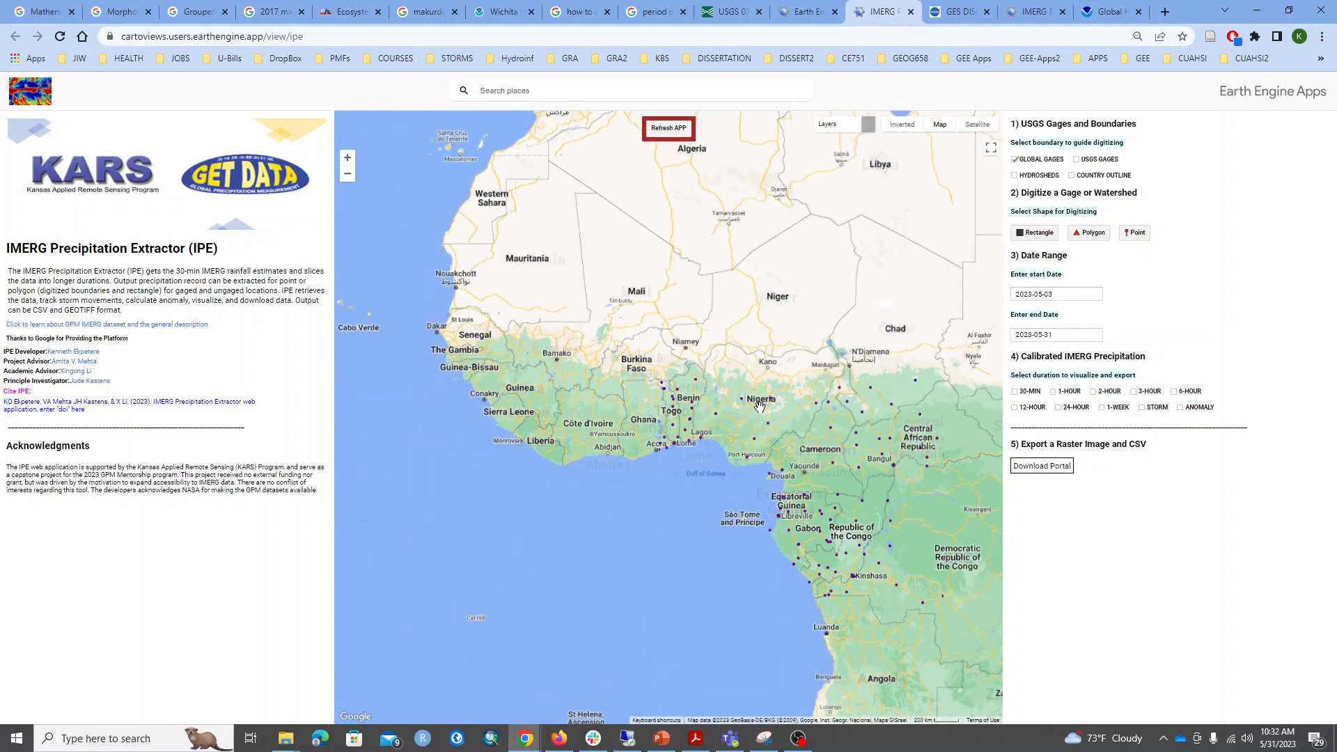
left_click_drag(668, 489, 728, 463)
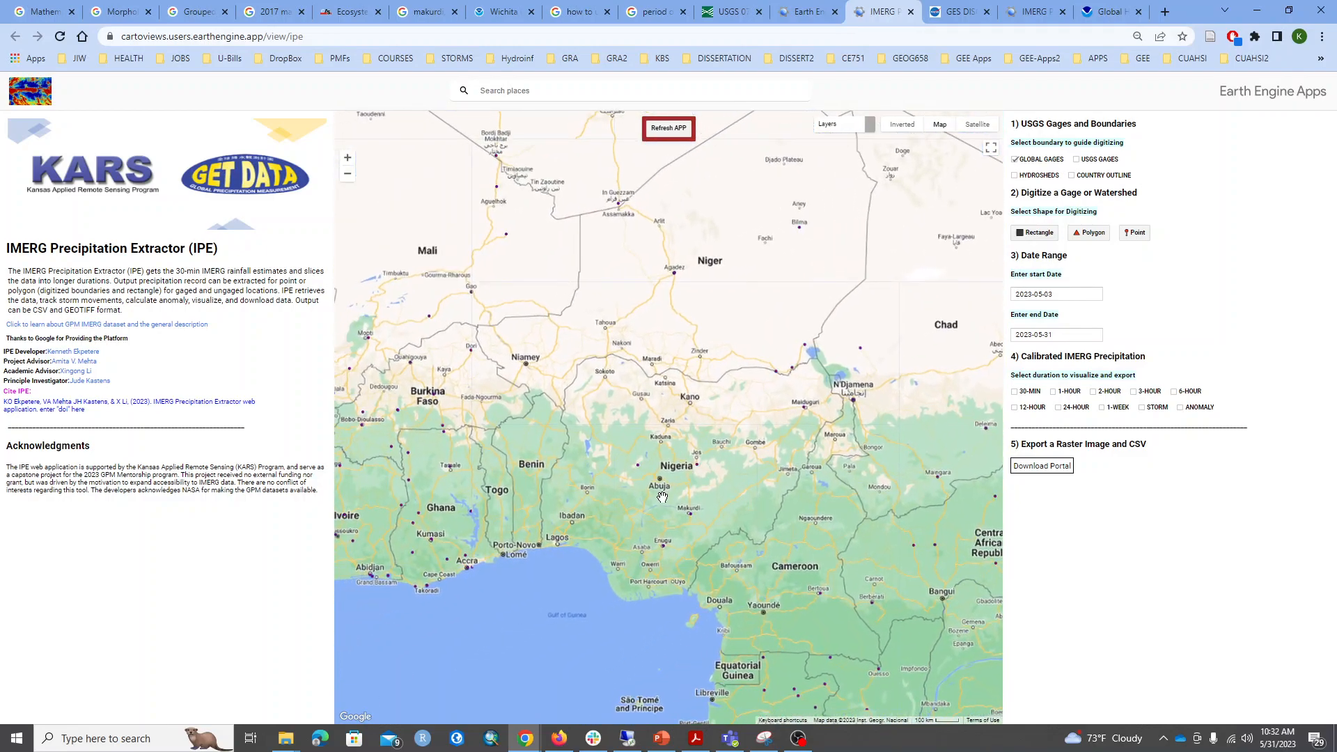
left_click_drag(696, 512, 700, 481)
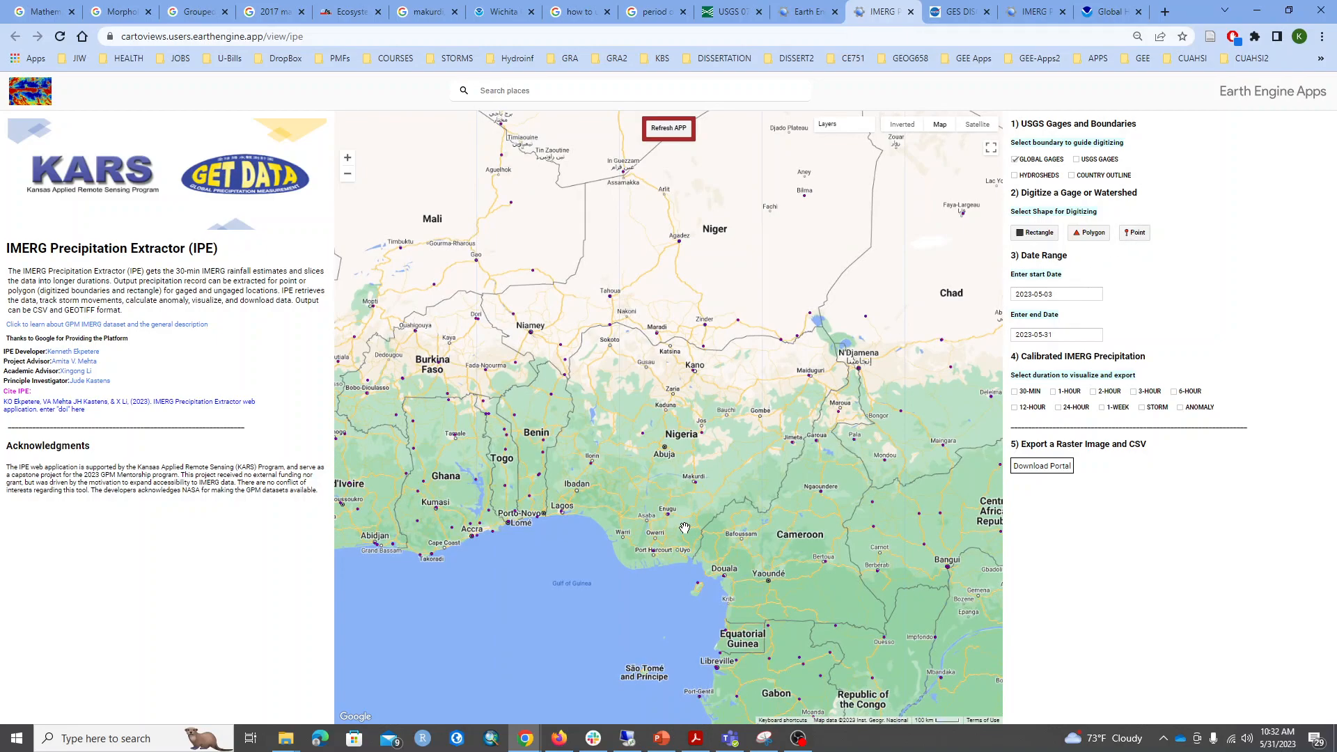
left_click_drag(690, 527, 686, 518)
Digitize a point at the gage by Makurdi, Nigeria, as the precipitation extraction location.
left_click(1136, 238)
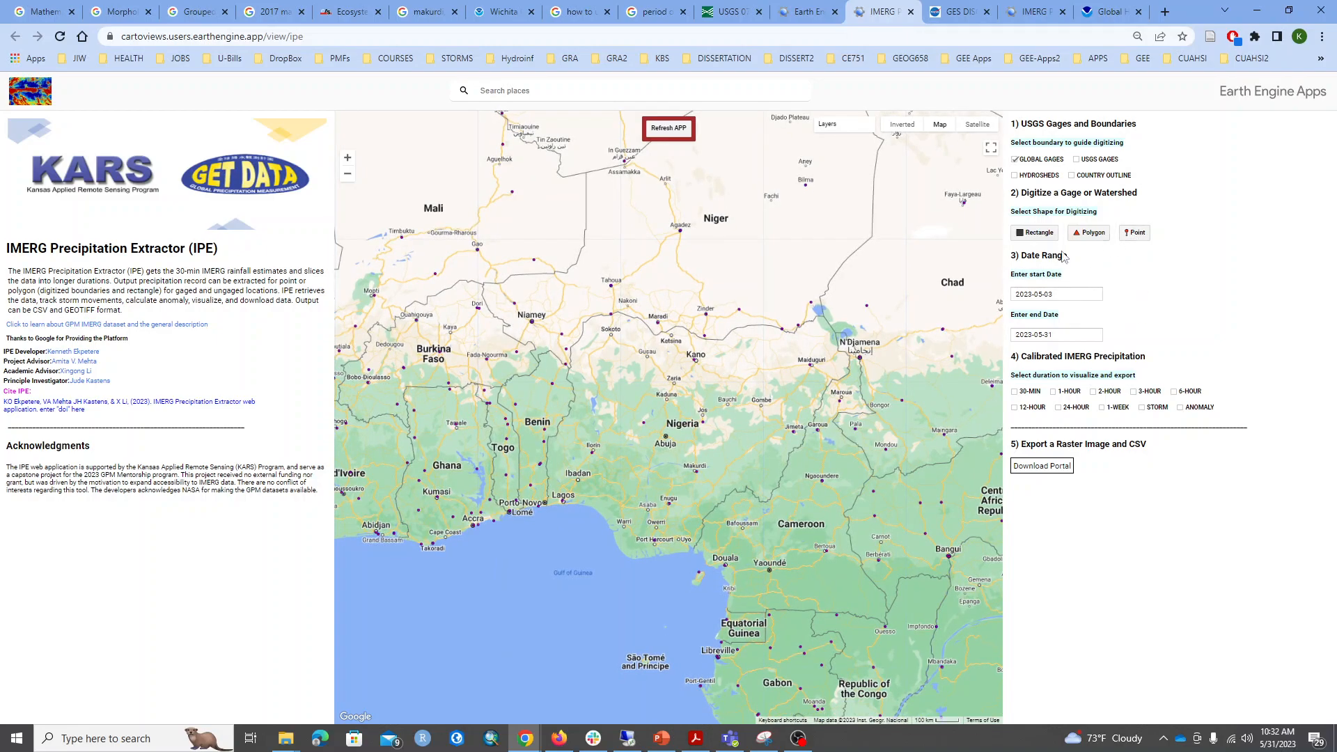
scroll(694, 498, "up", 3)
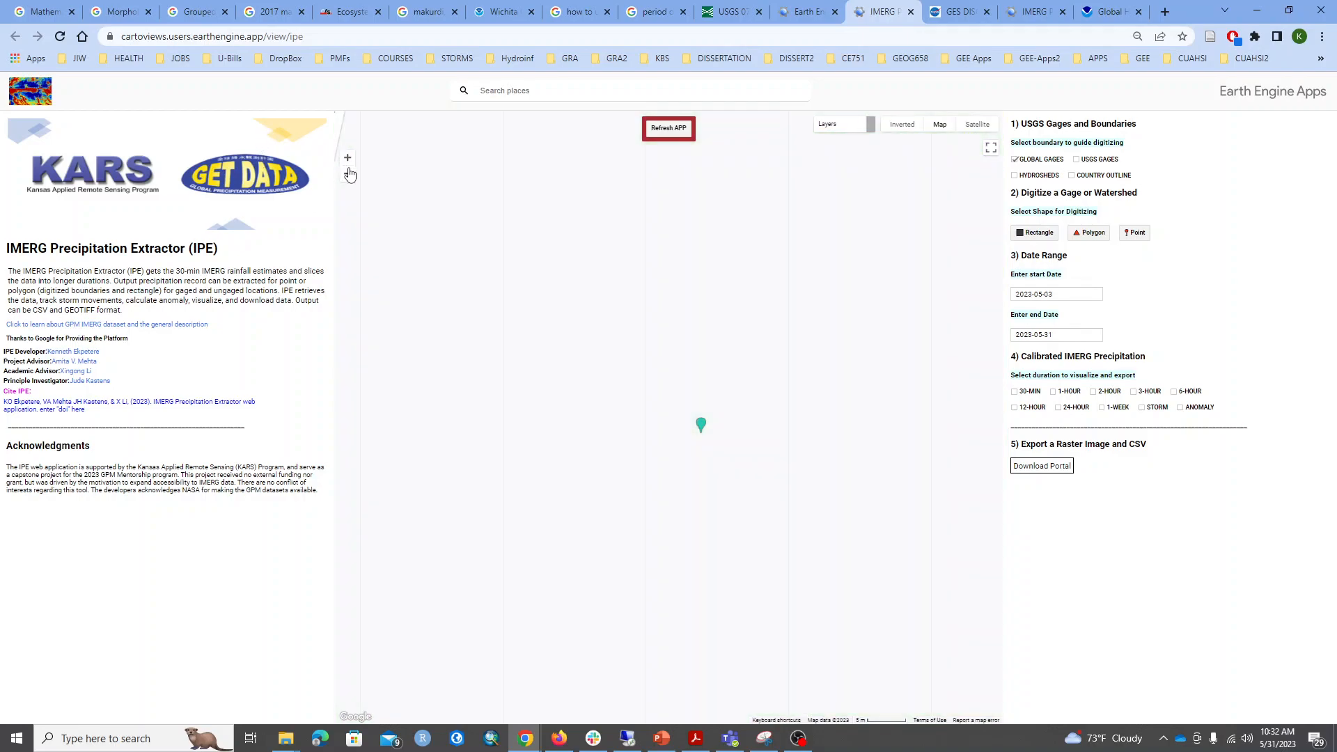
left_click(348, 174)
left_click(348, 174)
left_click(348, 174)
left_click(348, 174)
left_click(348, 175)
left_click(349, 175)
left_click(349, 175)
left_click(349, 176)
left_click(348, 177)
left_click(348, 176)
left_click(348, 176)
left_click(348, 176)
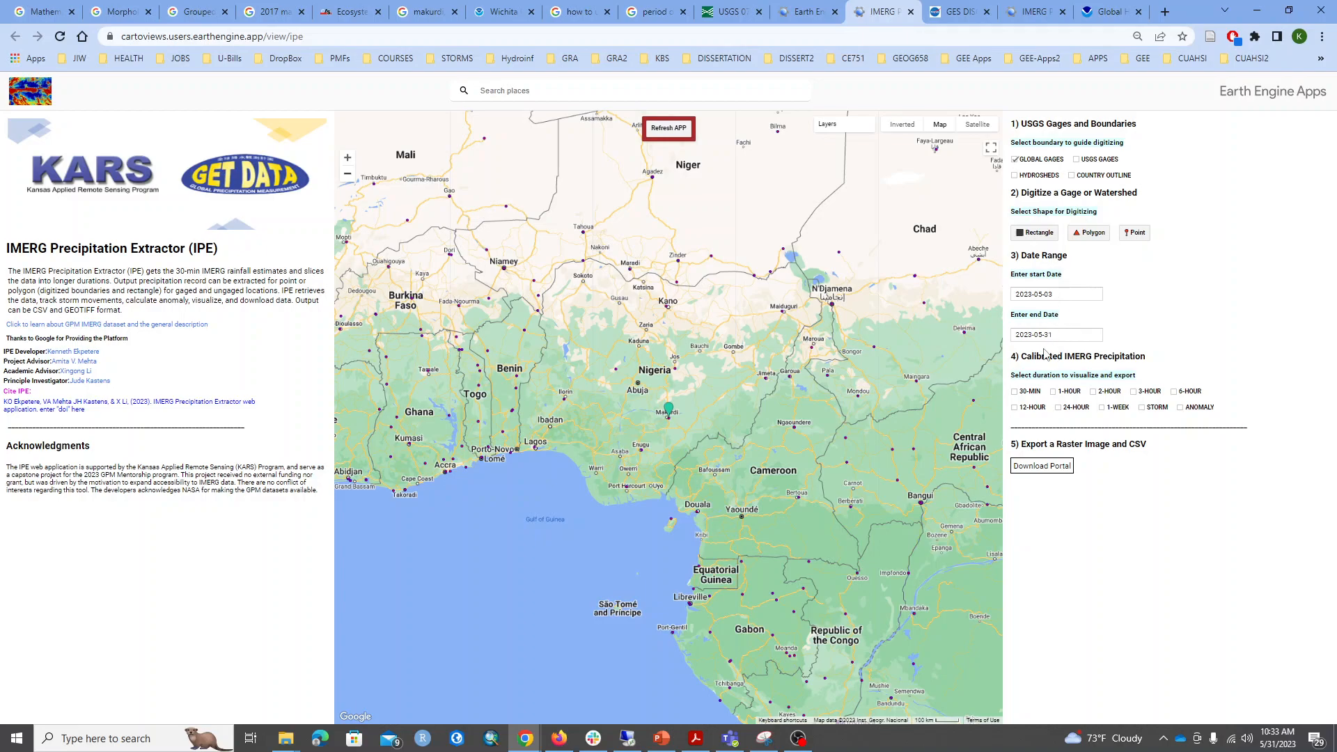
Generate the 30-minute IMERG precipitation chart for the Makurdi point.
left_click(1015, 393)
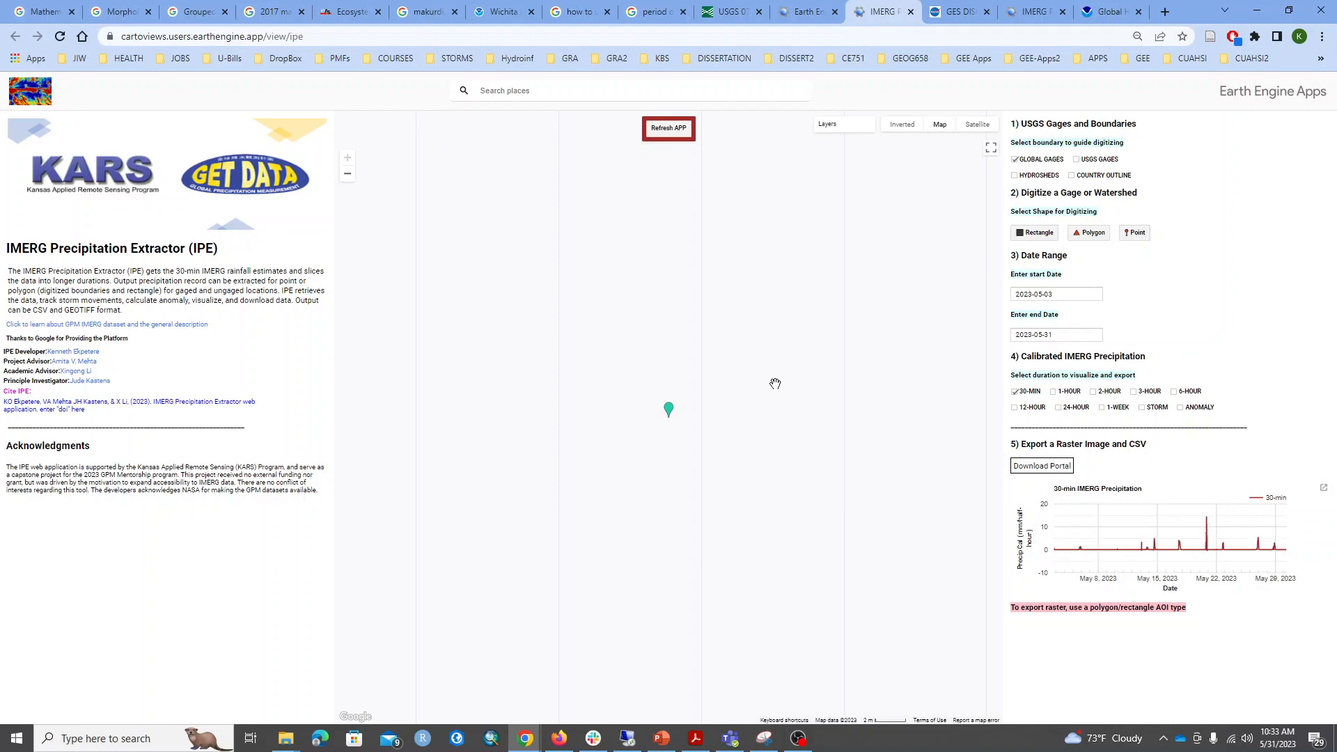
scroll(724, 383, "down", 3)
scroll(717, 384, "down", 5)
scroll(724, 383, "down", 3)
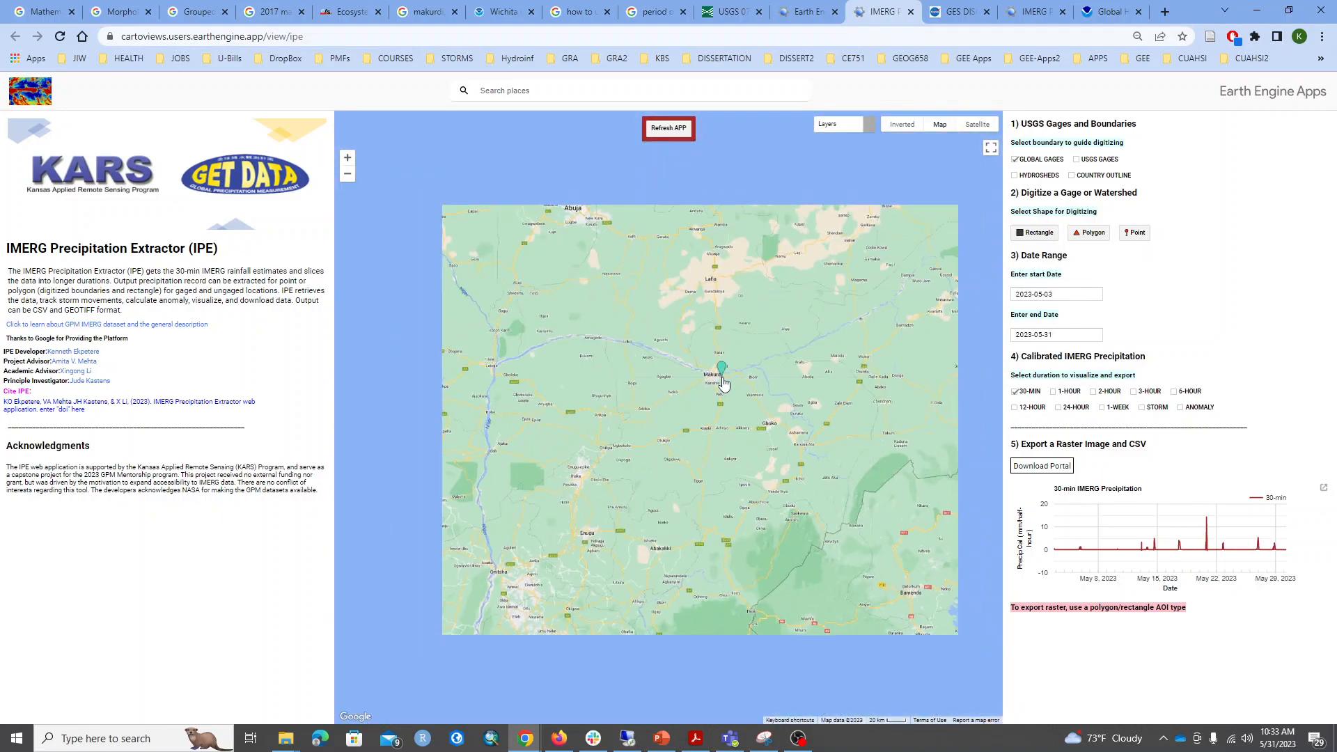
scroll(724, 383, "down", 2)
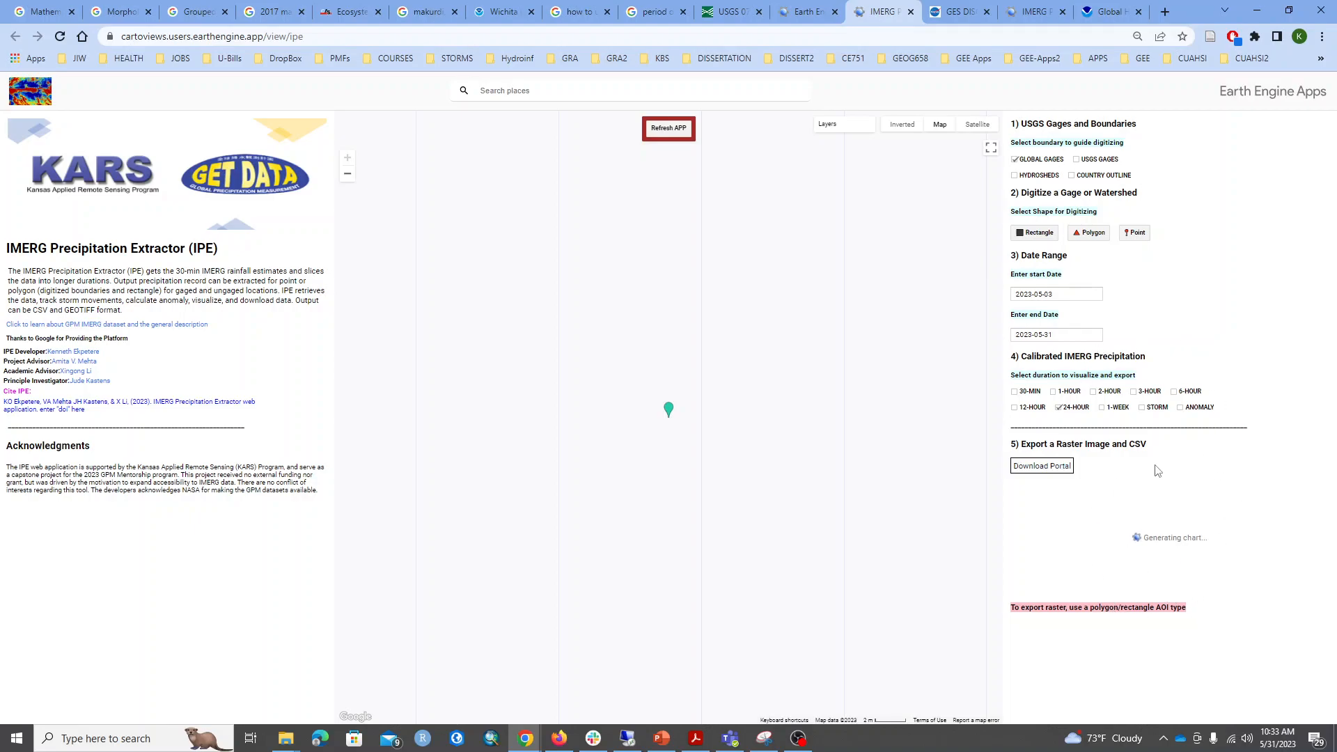
Generate the 24-hour IMERG precipitation chart for the Makurdi point and inspect values along its curve.
scroll(621, 400, "down", 2)
left_click(347, 173)
left_click(347, 173)
left_click(348, 174)
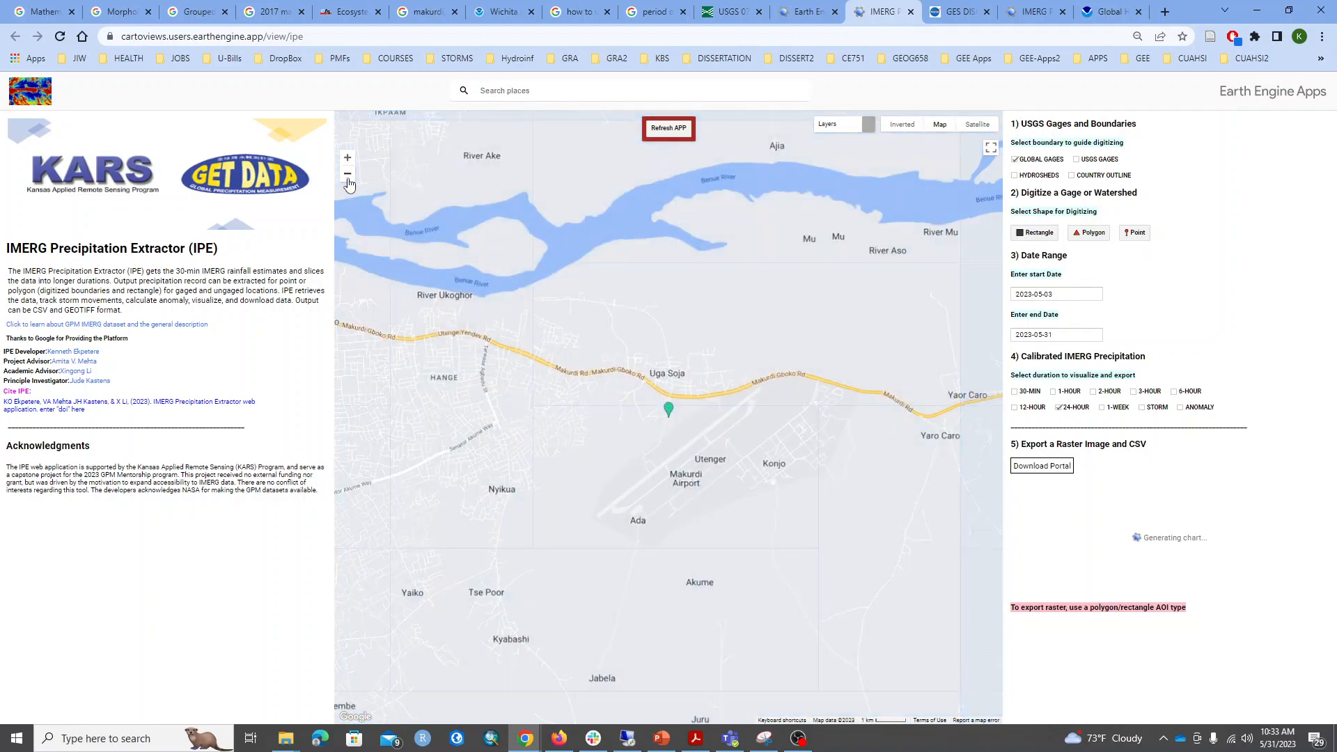
left_click(347, 174)
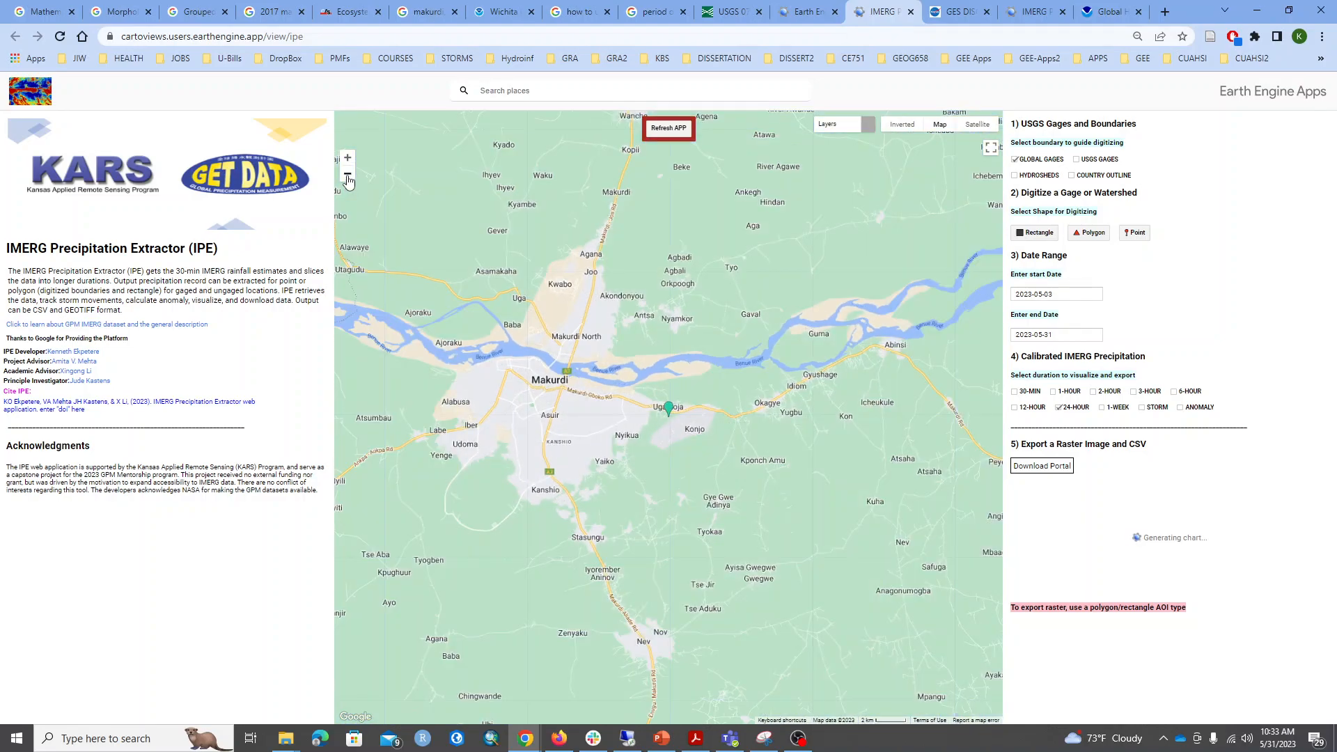
left_click(347, 174)
left_click(348, 176)
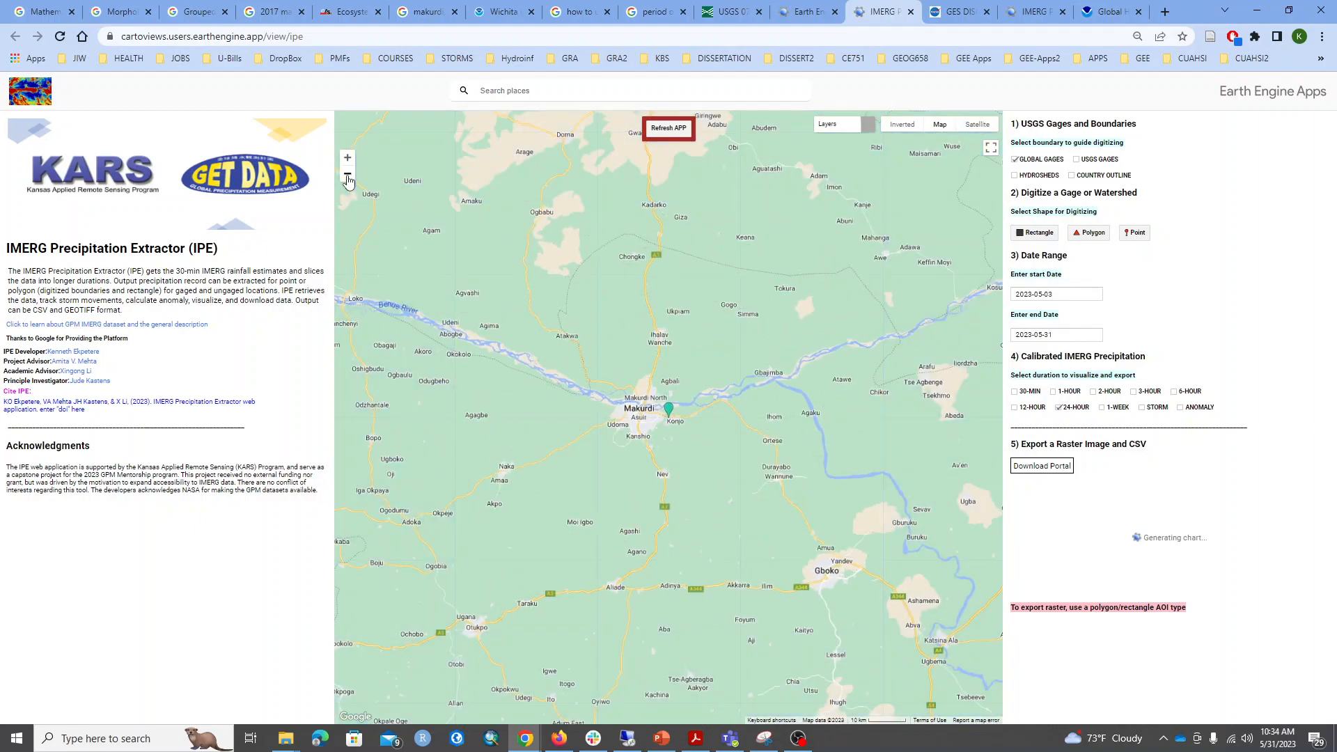
left_click(348, 175)
left_click(348, 175)
left_click(347, 175)
left_click(347, 175)
left_click(348, 175)
left_click(347, 176)
left_click(348, 176)
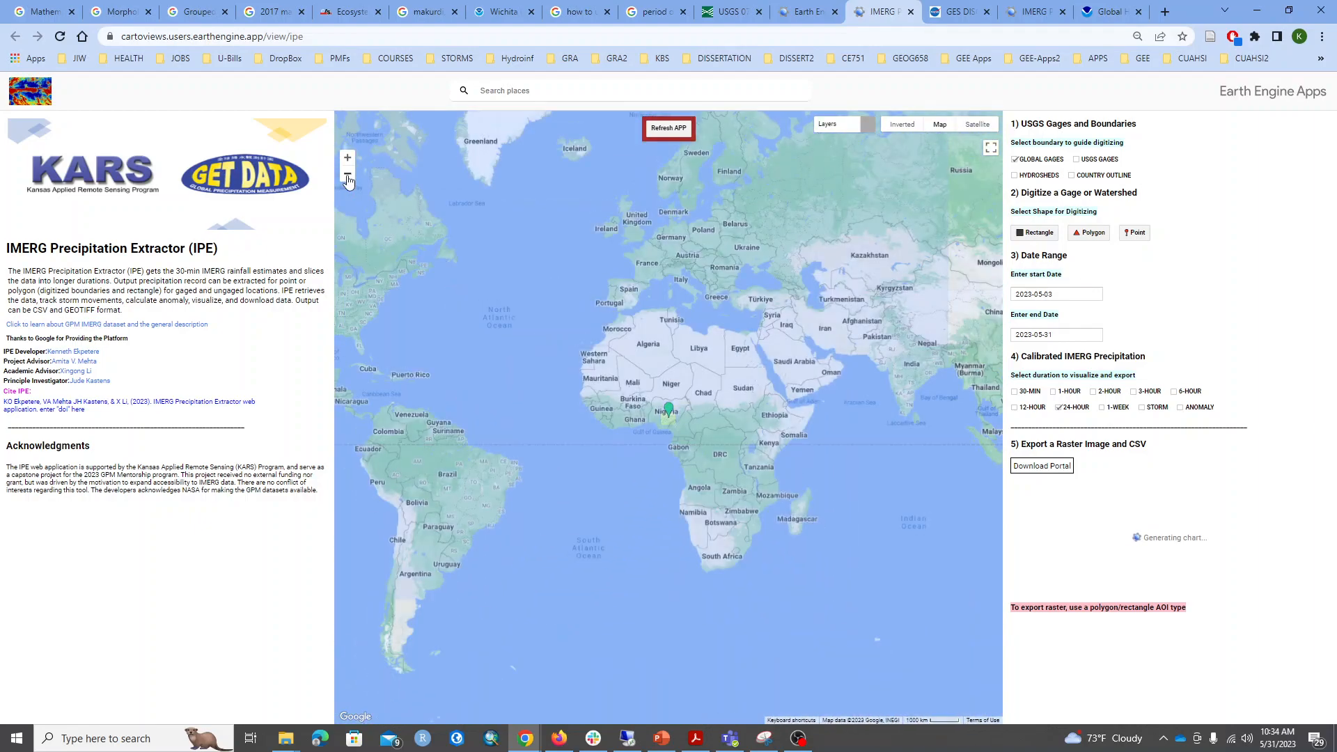
scroll(727, 427, "up", 1)
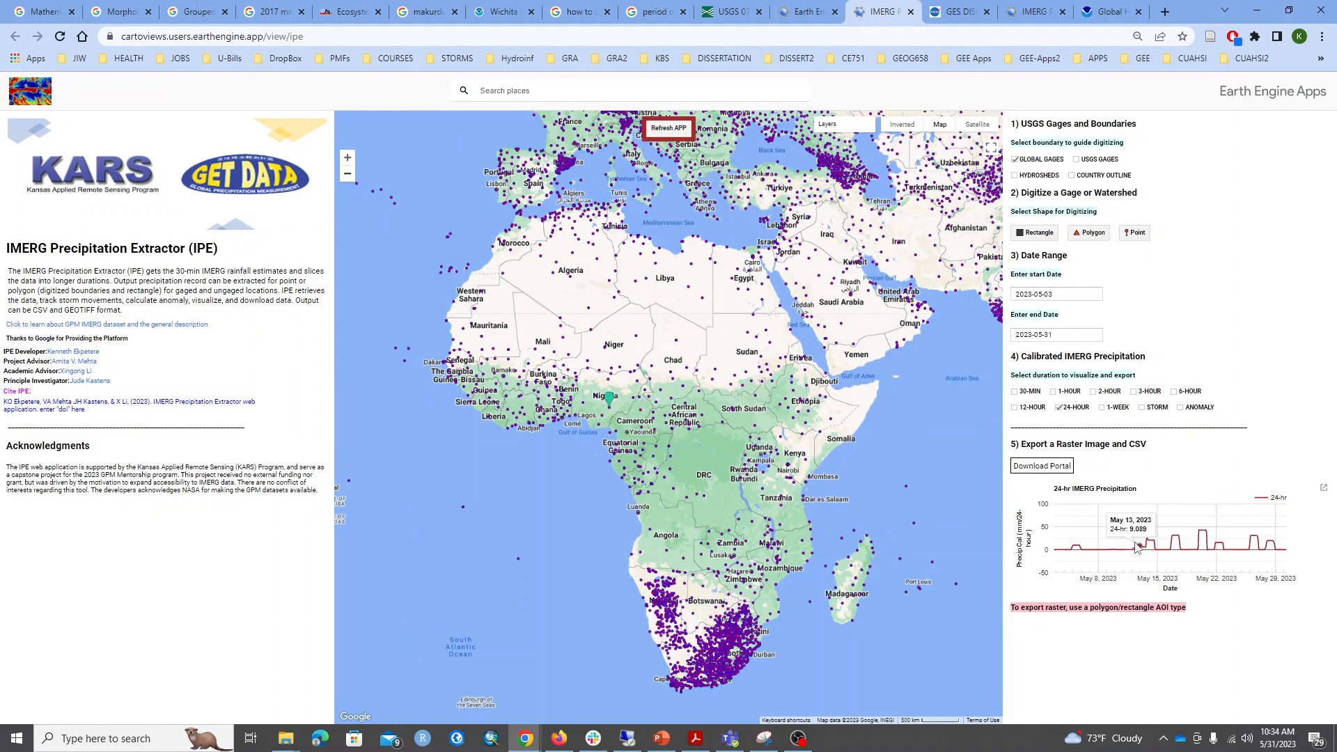
mouse_move(1069, 550)
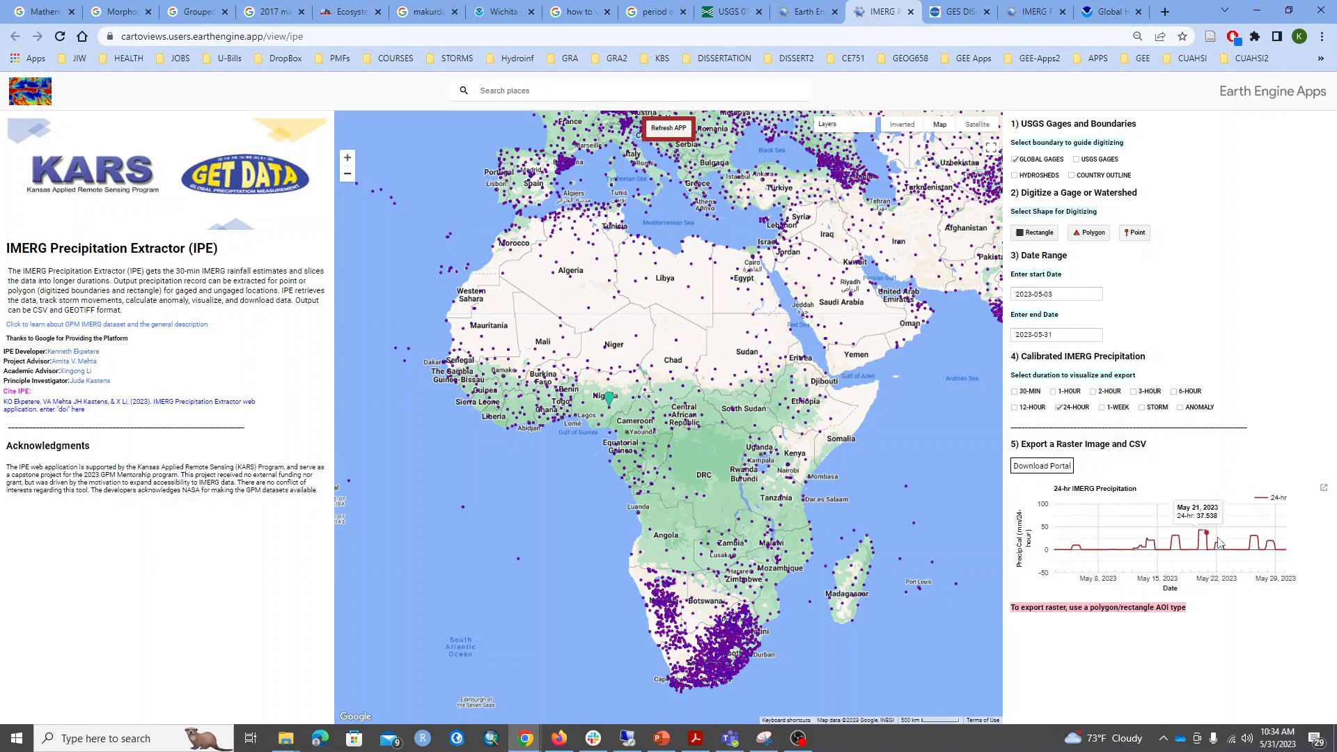
Download the 24-hour precipitation chart's data as a CSV and open ee-chart (1) in Excel.
left_click(1323, 490)
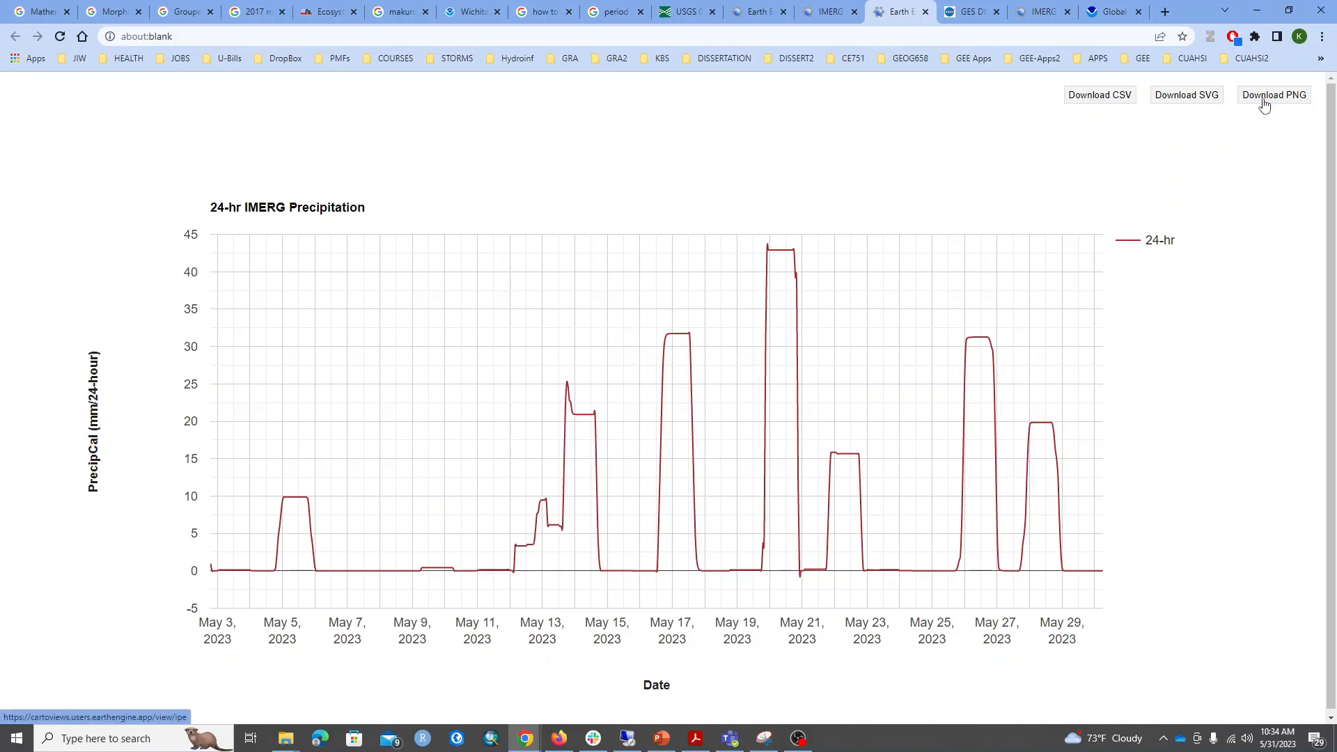
left_click(1096, 97)
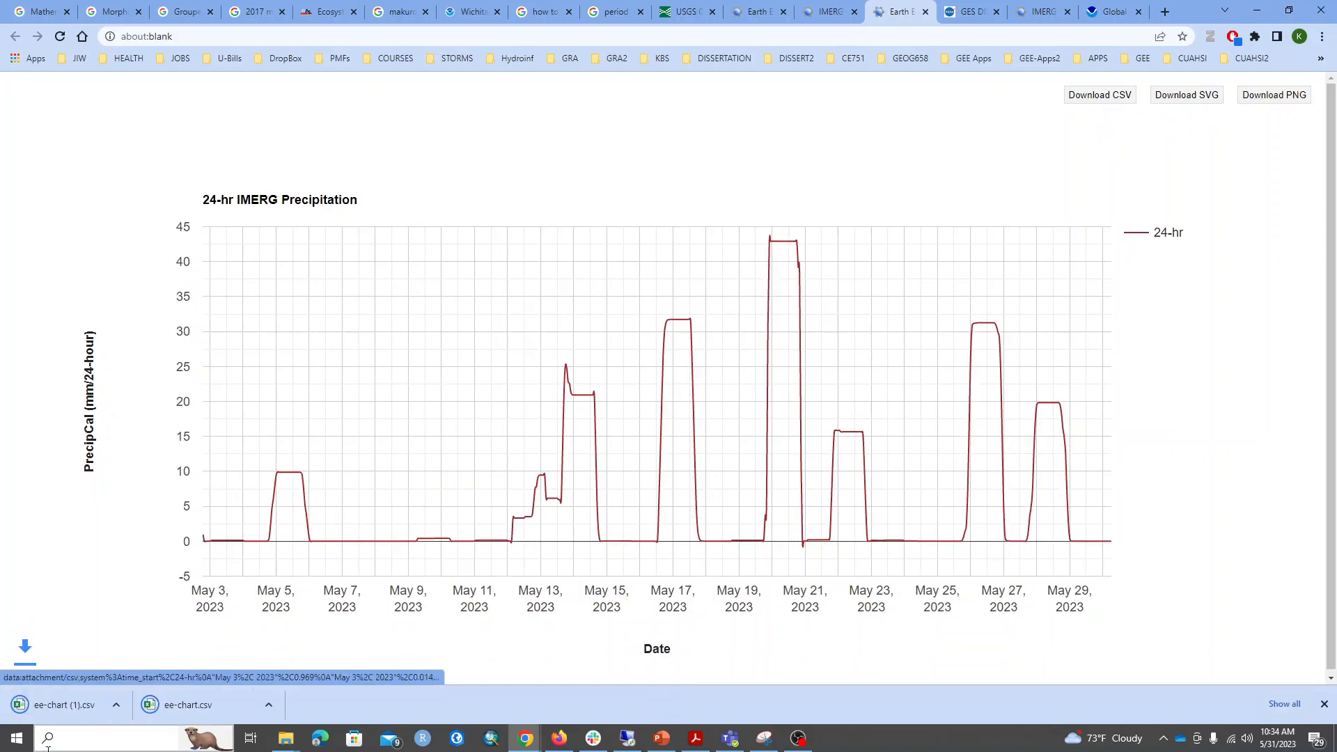
right_click(57, 709)
left_click(97, 674)
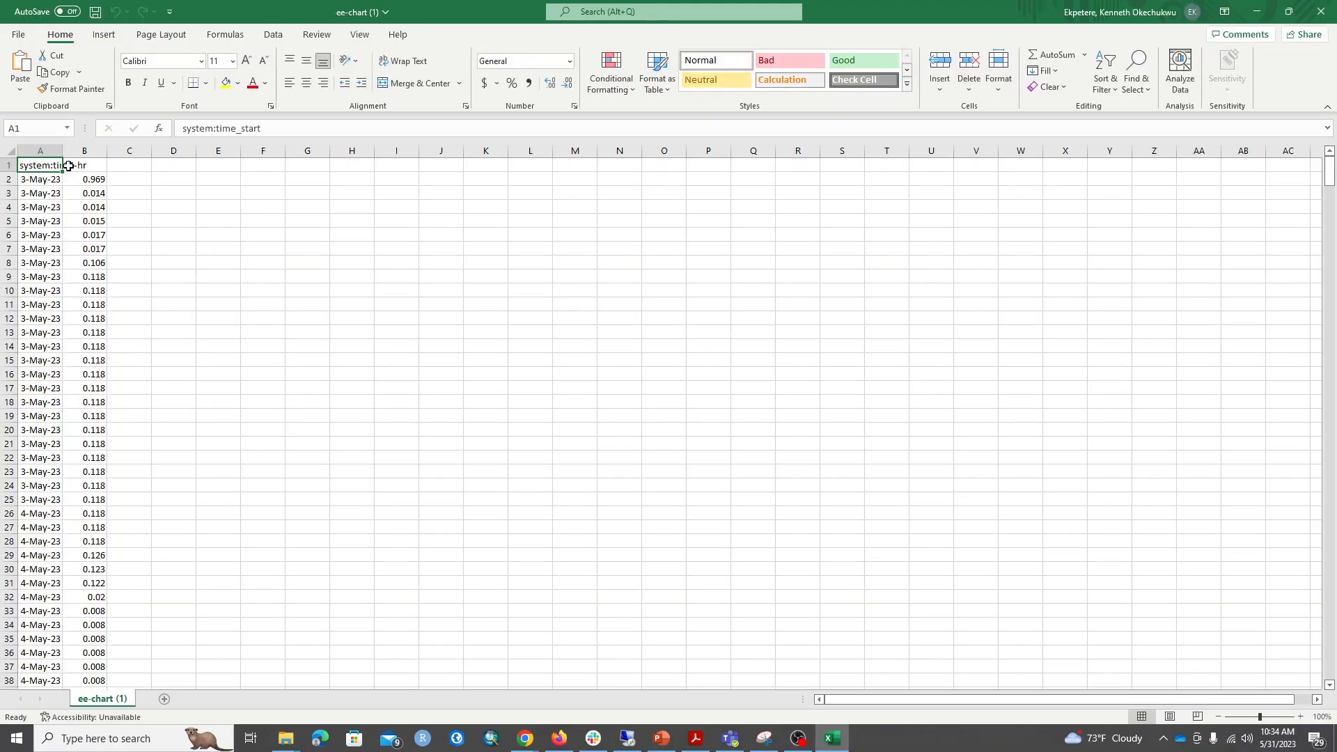
Widen column A and examine the date and 24-hour precipitation columns of the exported data.
left_click_drag(70, 158, 122, 156)
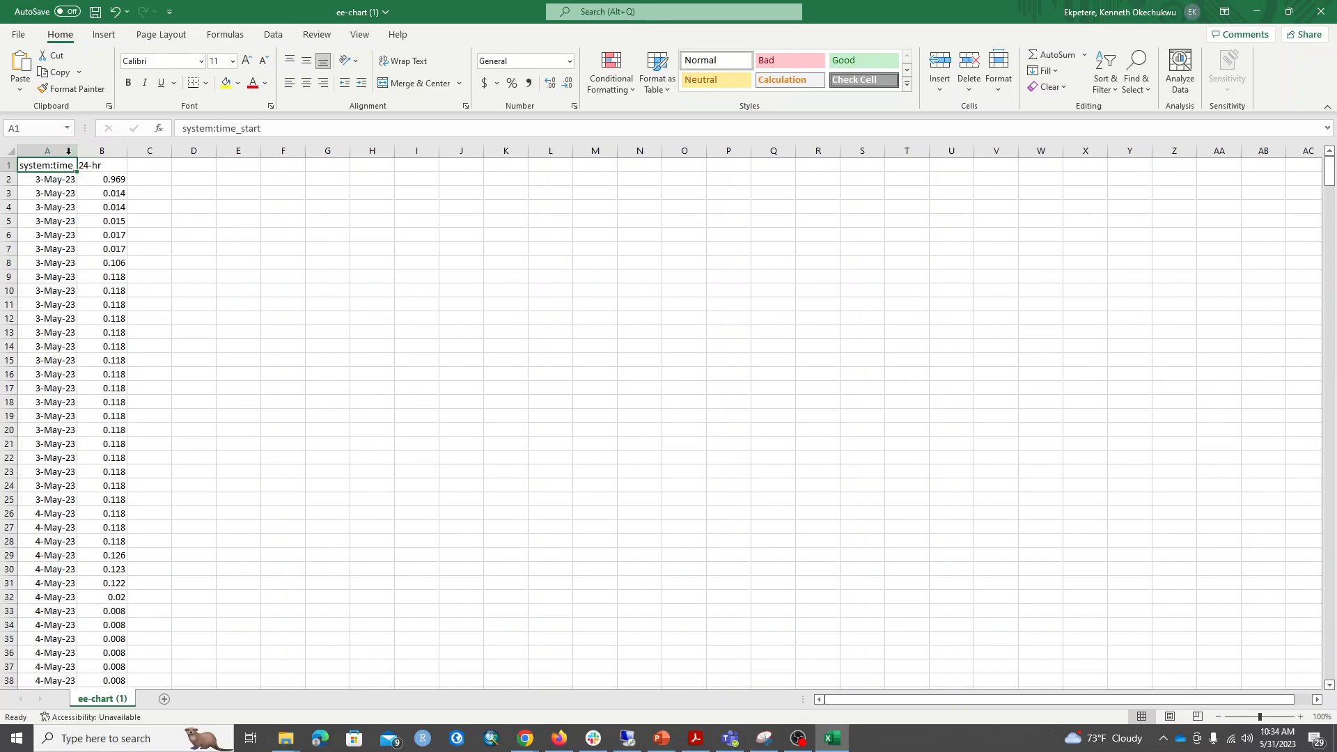
scroll(73, 233, "down", 10)
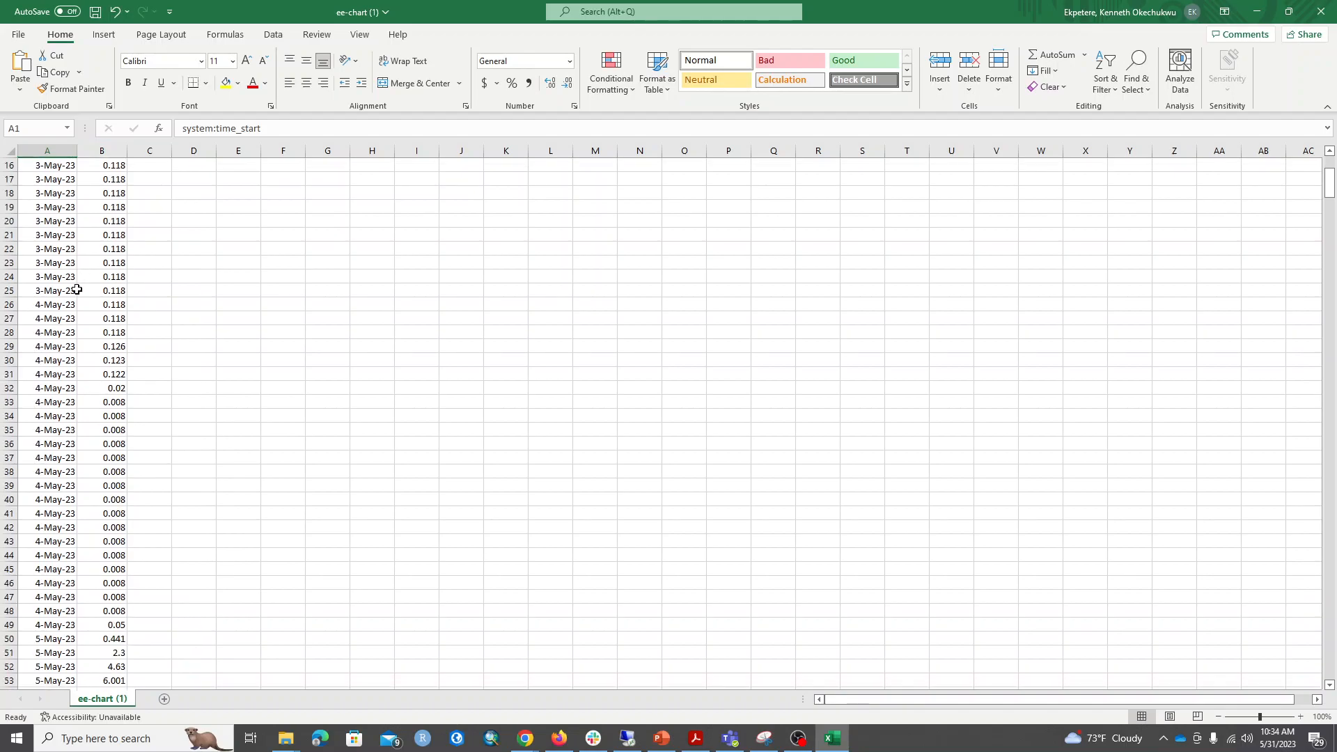
scroll(73, 293, "up", 10)
left_click(62, 149)
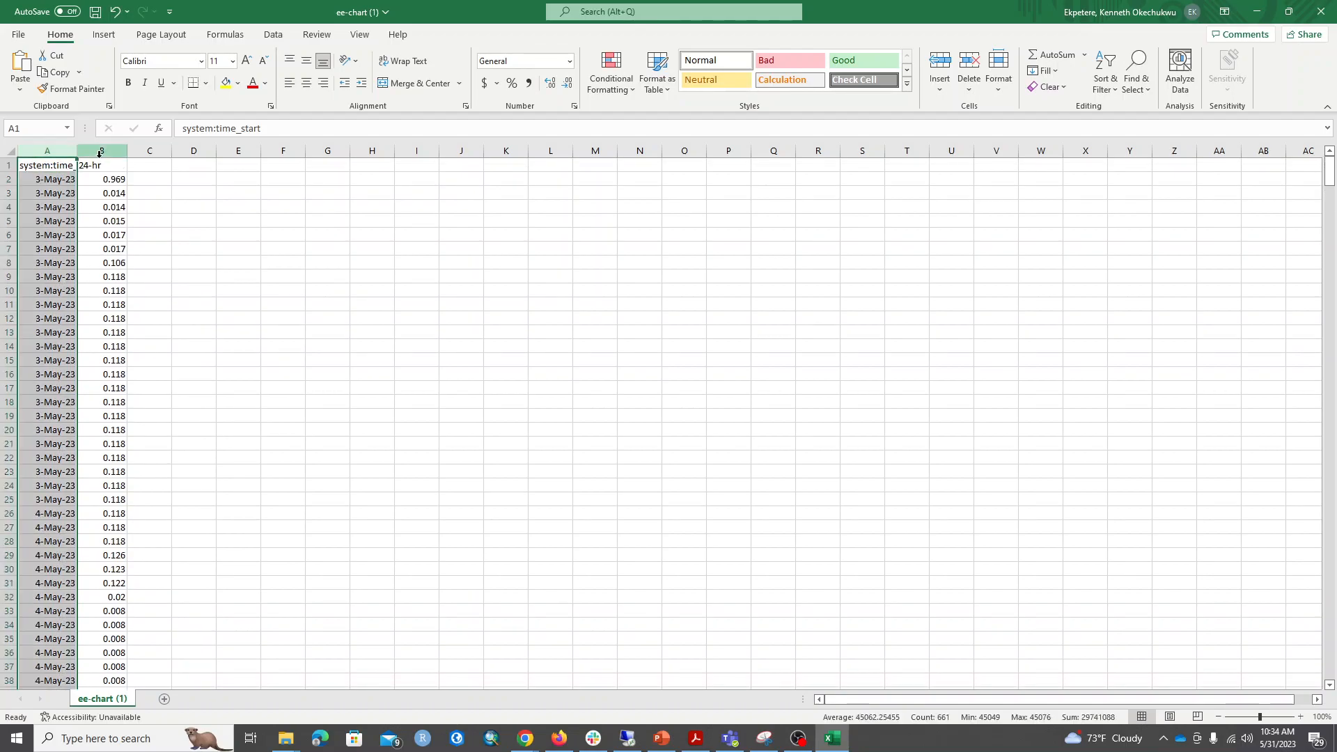
left_click(121, 149)
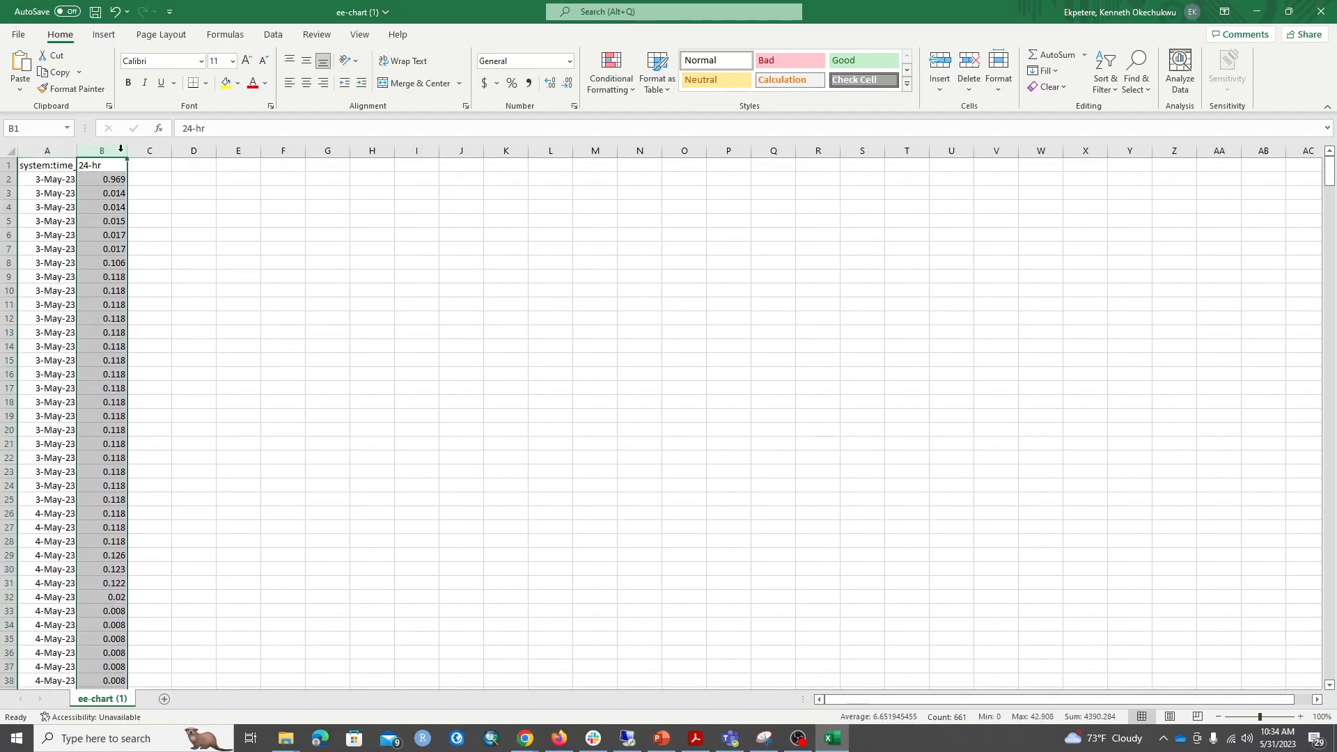
Put away the spreadsheet and Downloads folder, close the enlarged chart, and return to the IMERG Precipitation Extractor.
left_click(1256, 12)
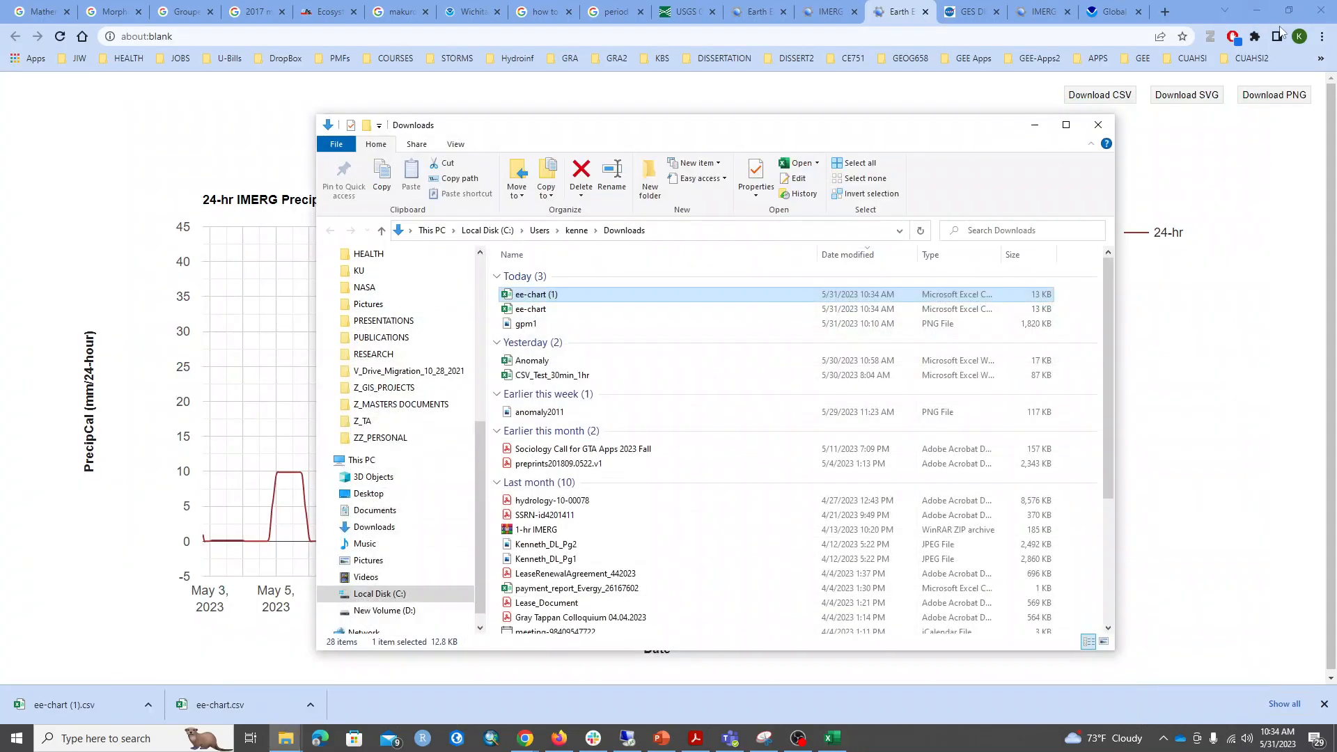
left_click(1034, 126)
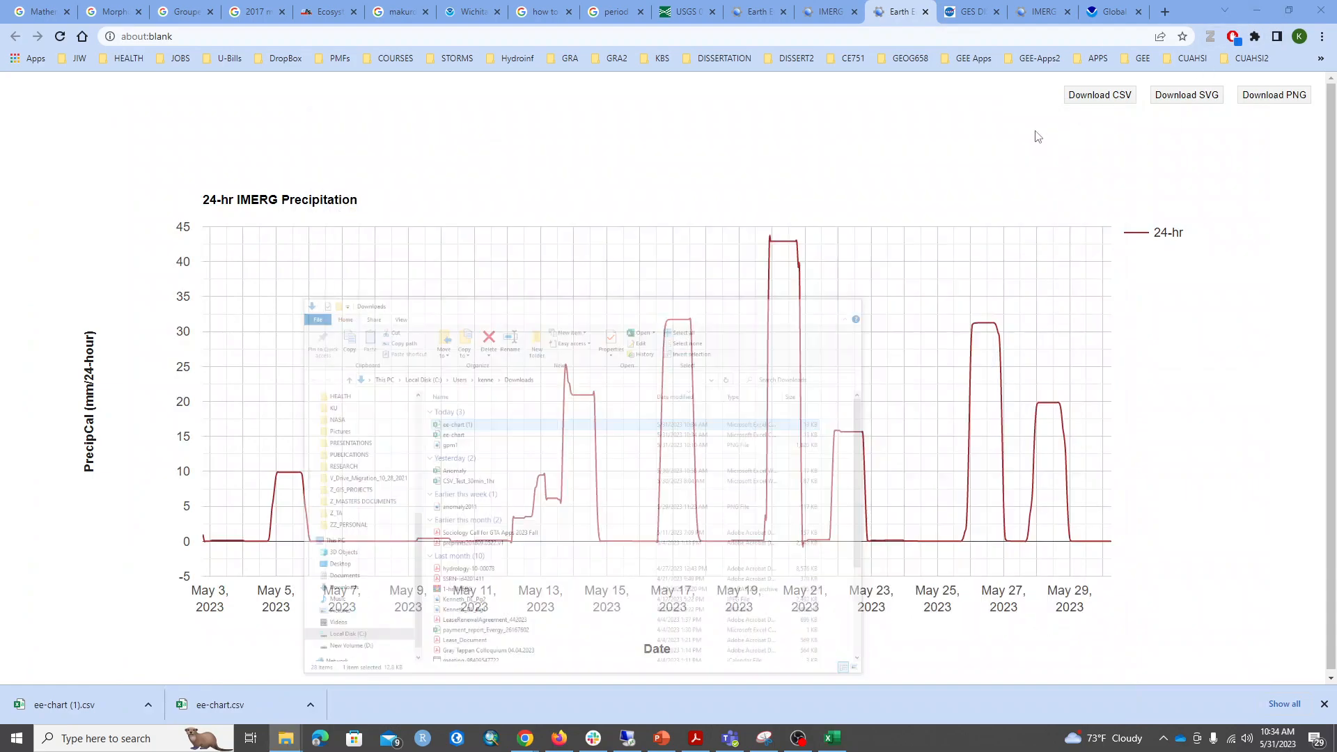
left_click(925, 12)
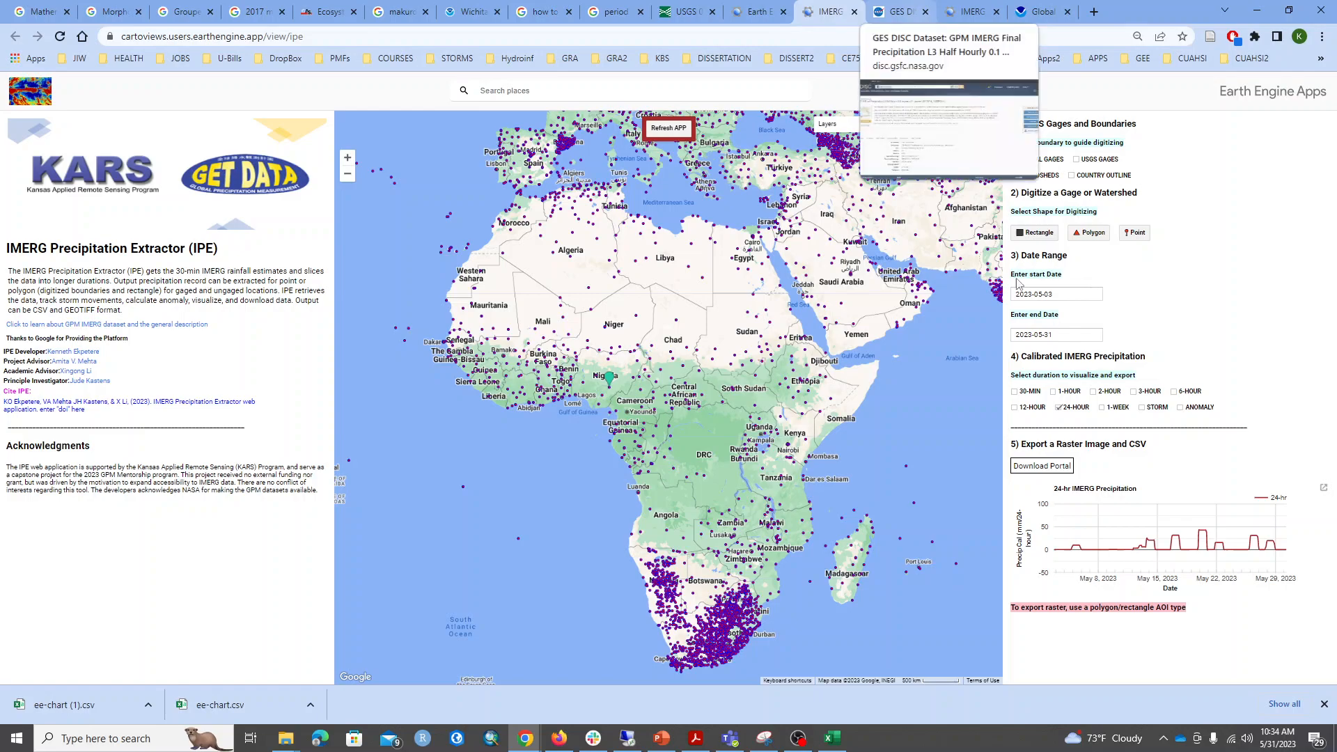
left_click(1325, 704)
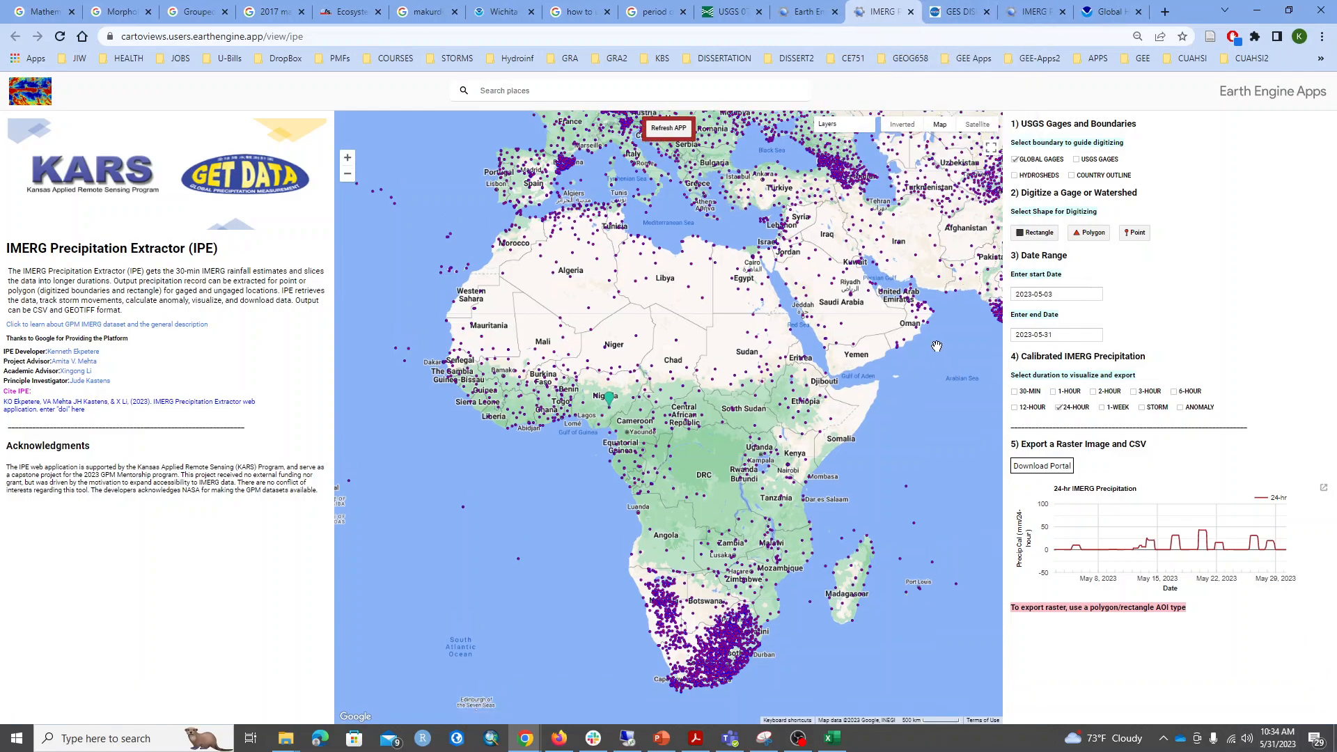
Refresh the extractor app to clear the previous analysis and set the background to Map.
left_click(670, 131)
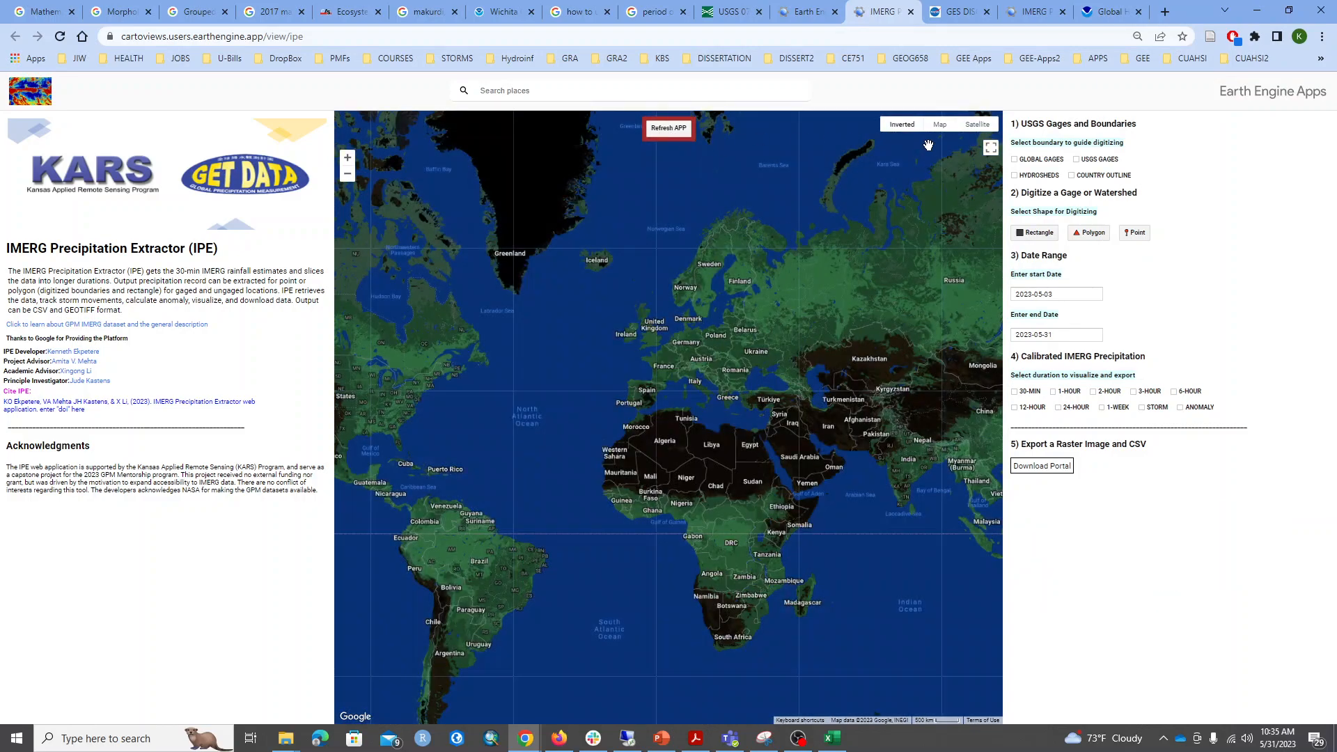
left_click(940, 125)
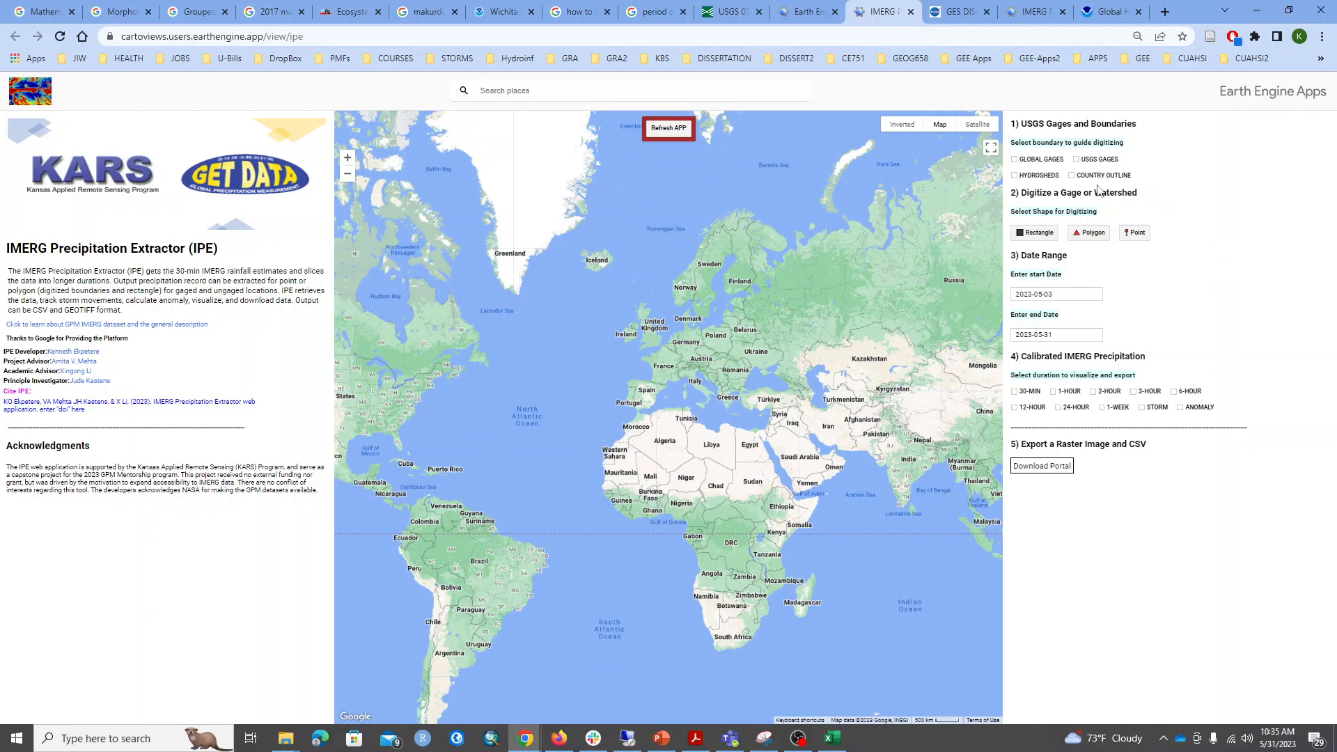
Show the country outline and HydroSHEDS layers and examine the watershed boundaries around Gwagwalada, southwest of Abuja.
left_click(1072, 175)
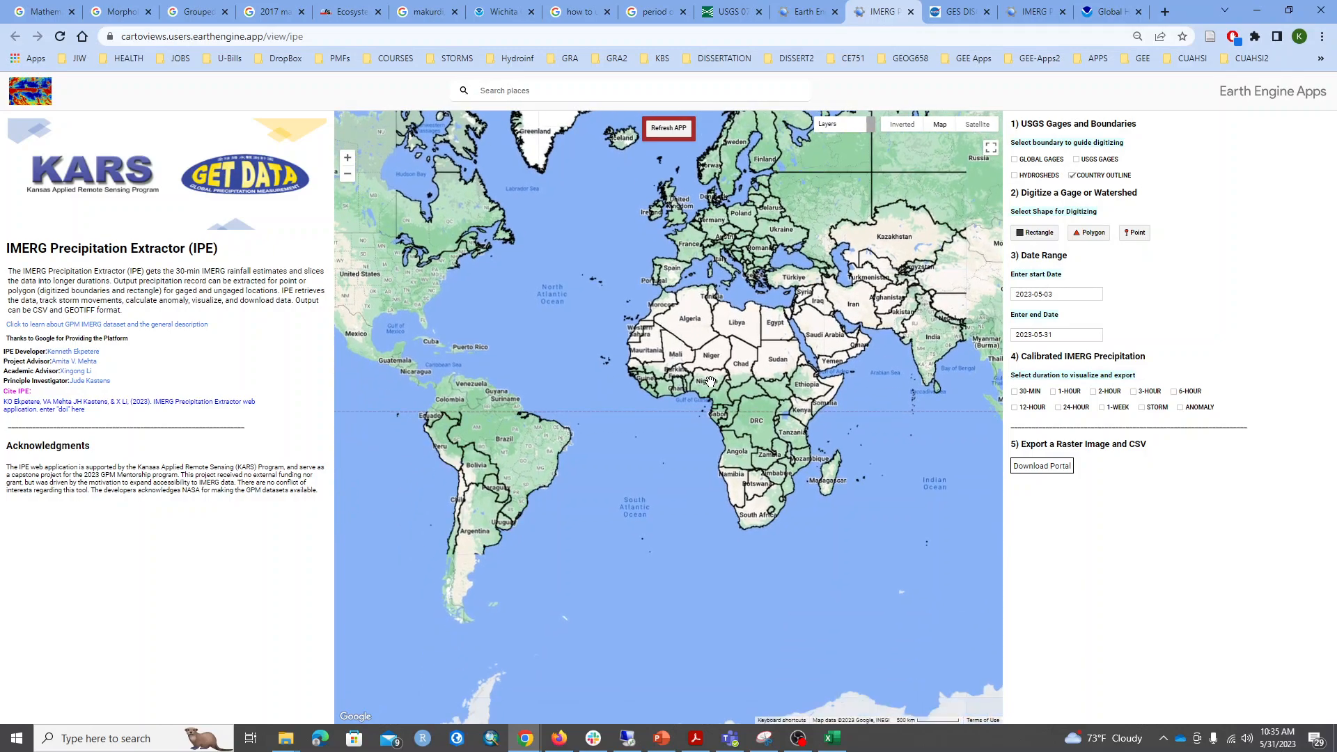
scroll(756, 456, "up", 2)
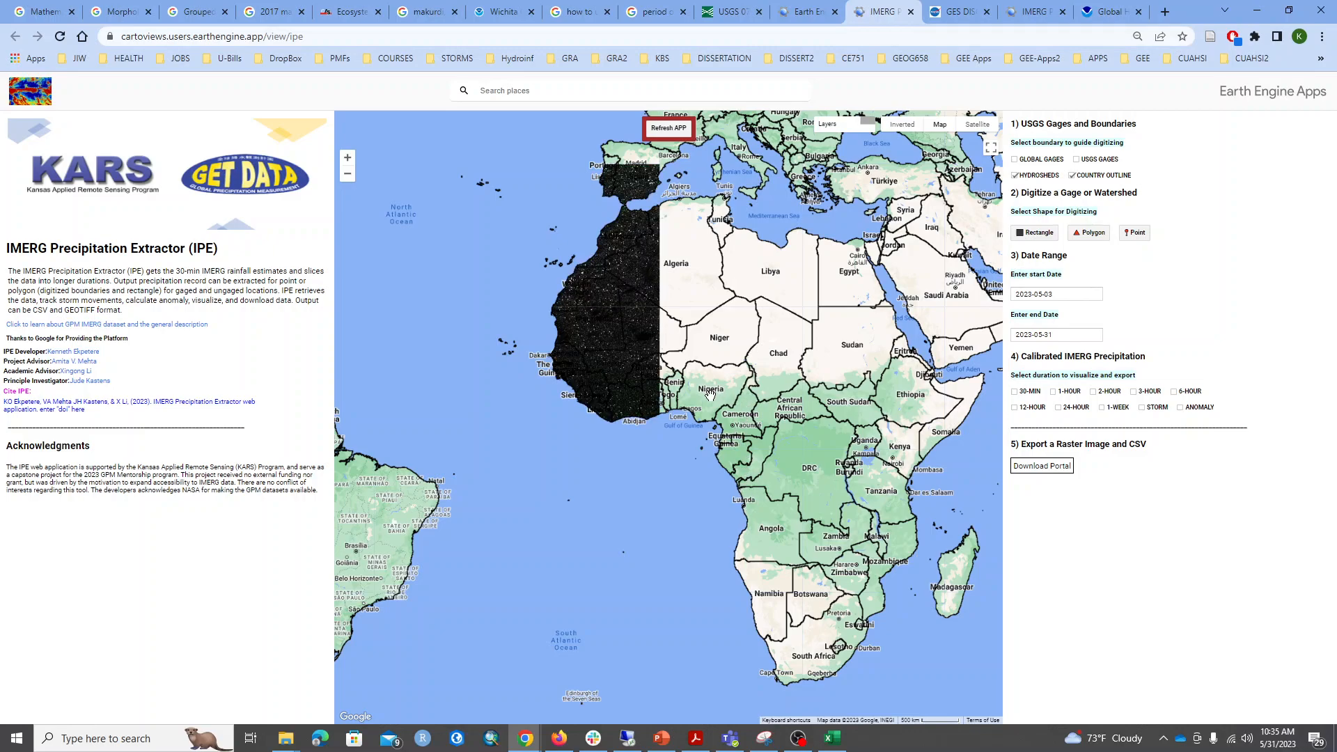
scroll(710, 393, "up", 1)
scroll(710, 394, "up", 2)
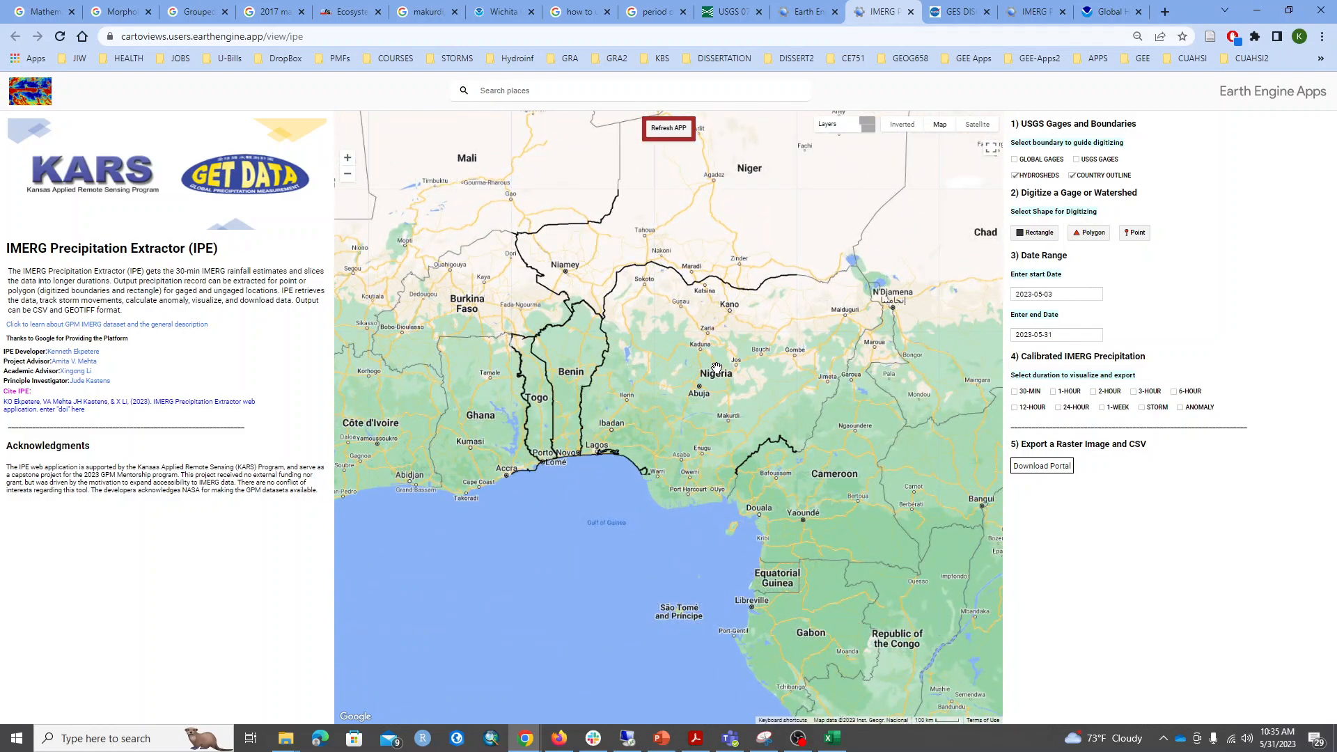
scroll(715, 394, "up", 1)
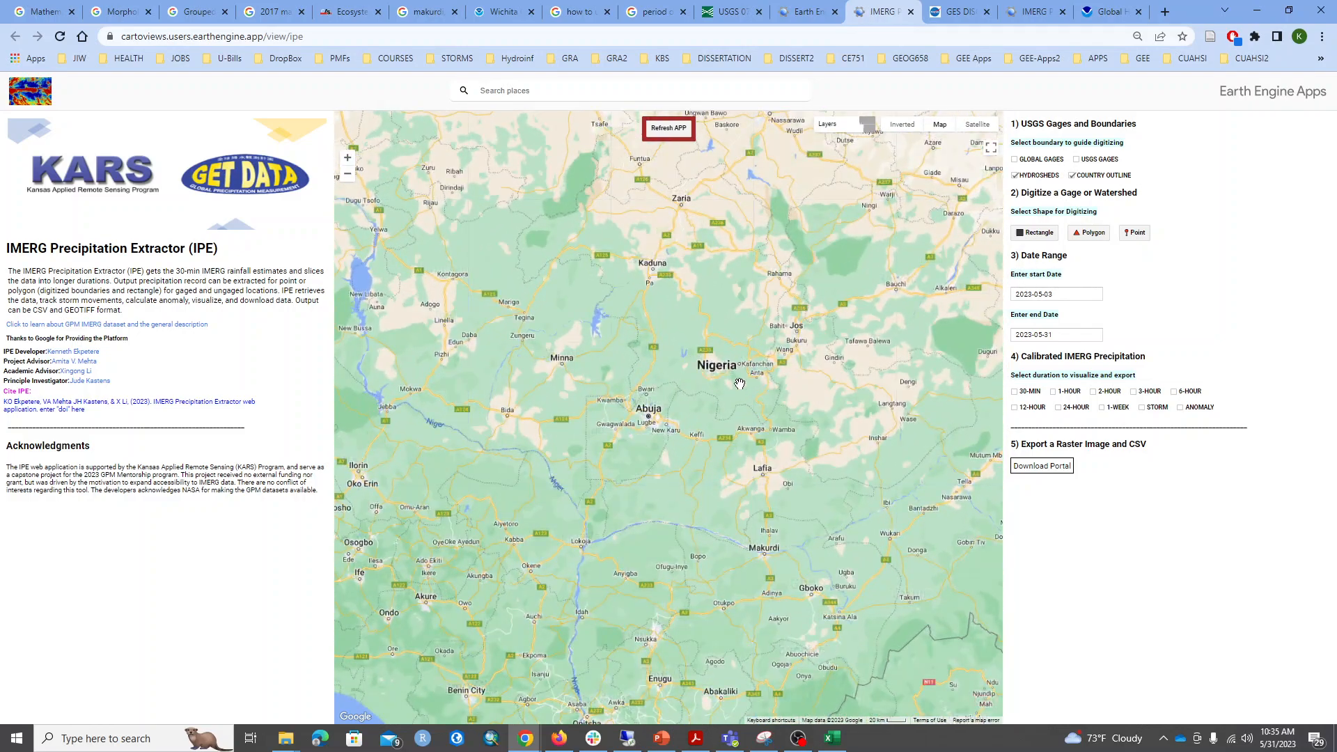
left_click_drag(648, 427, 679, 418)
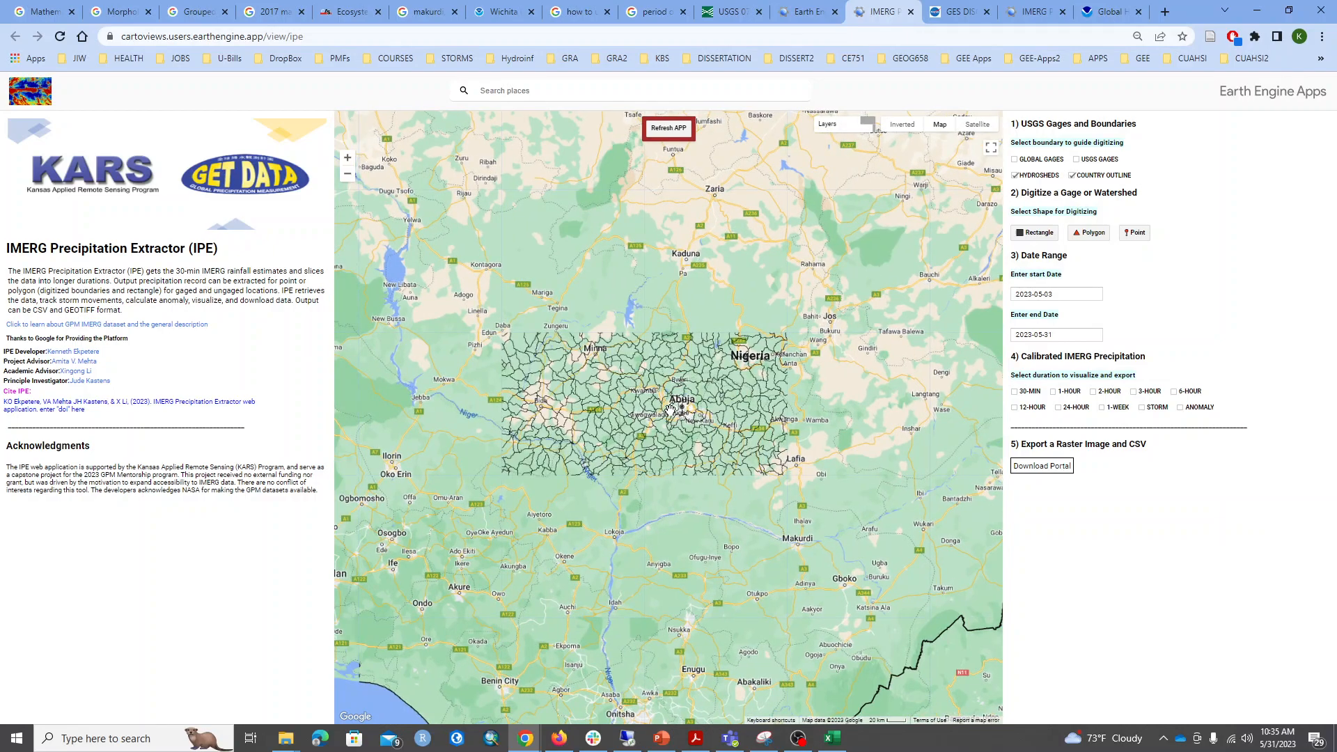
scroll(645, 425, "up", 2)
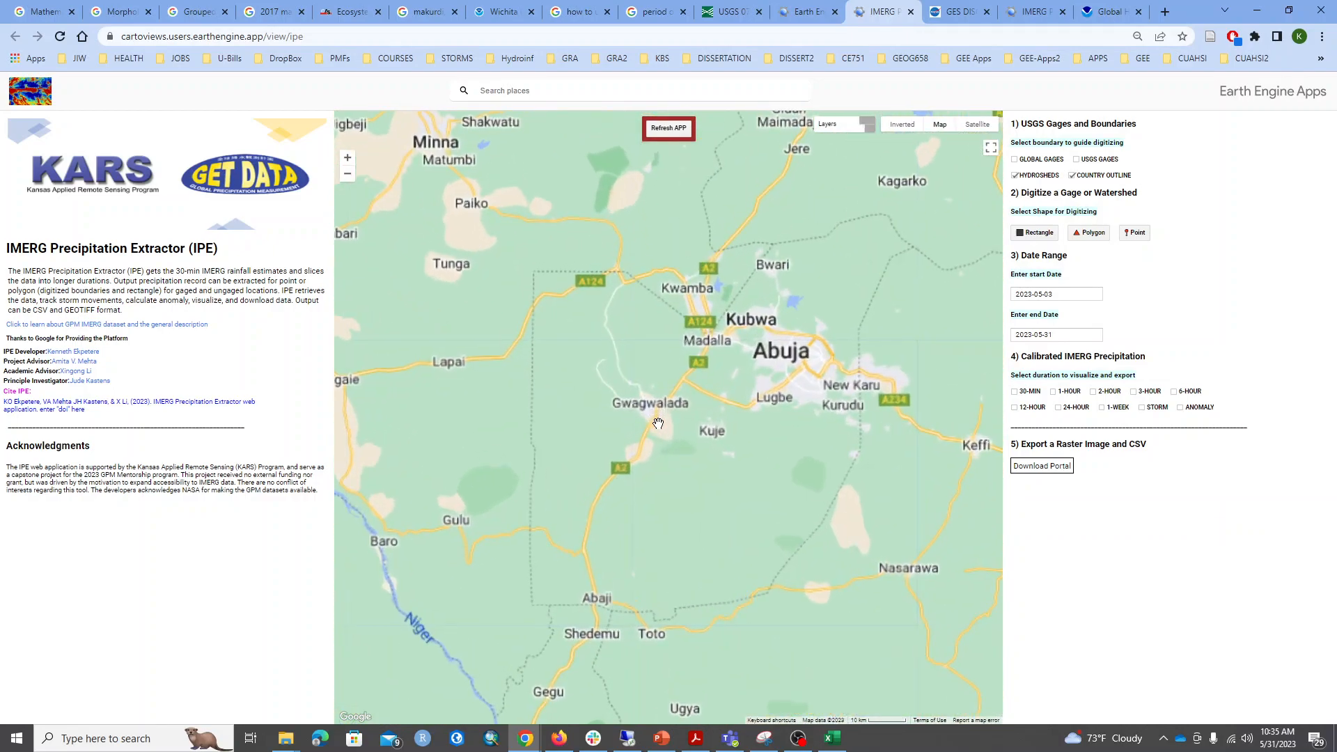
scroll(658, 424, "up", 1)
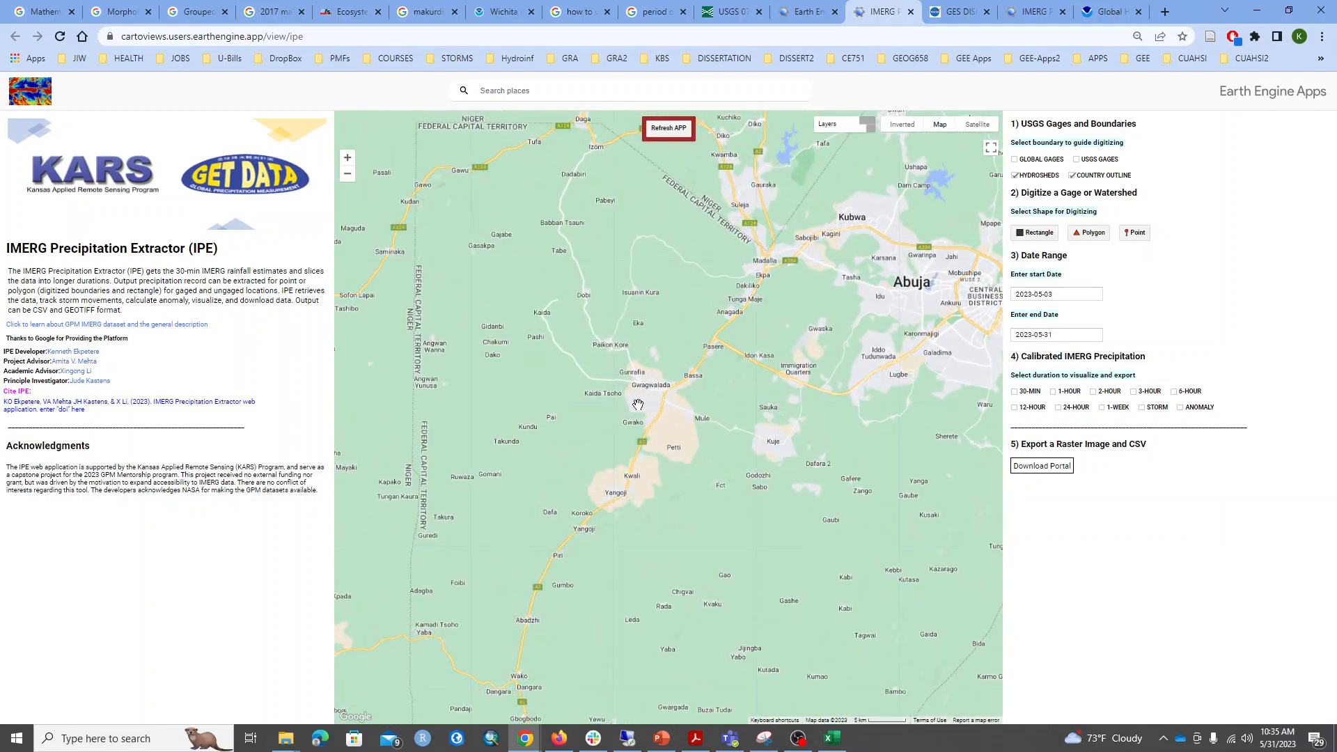
left_click_drag(680, 441, 674, 421)
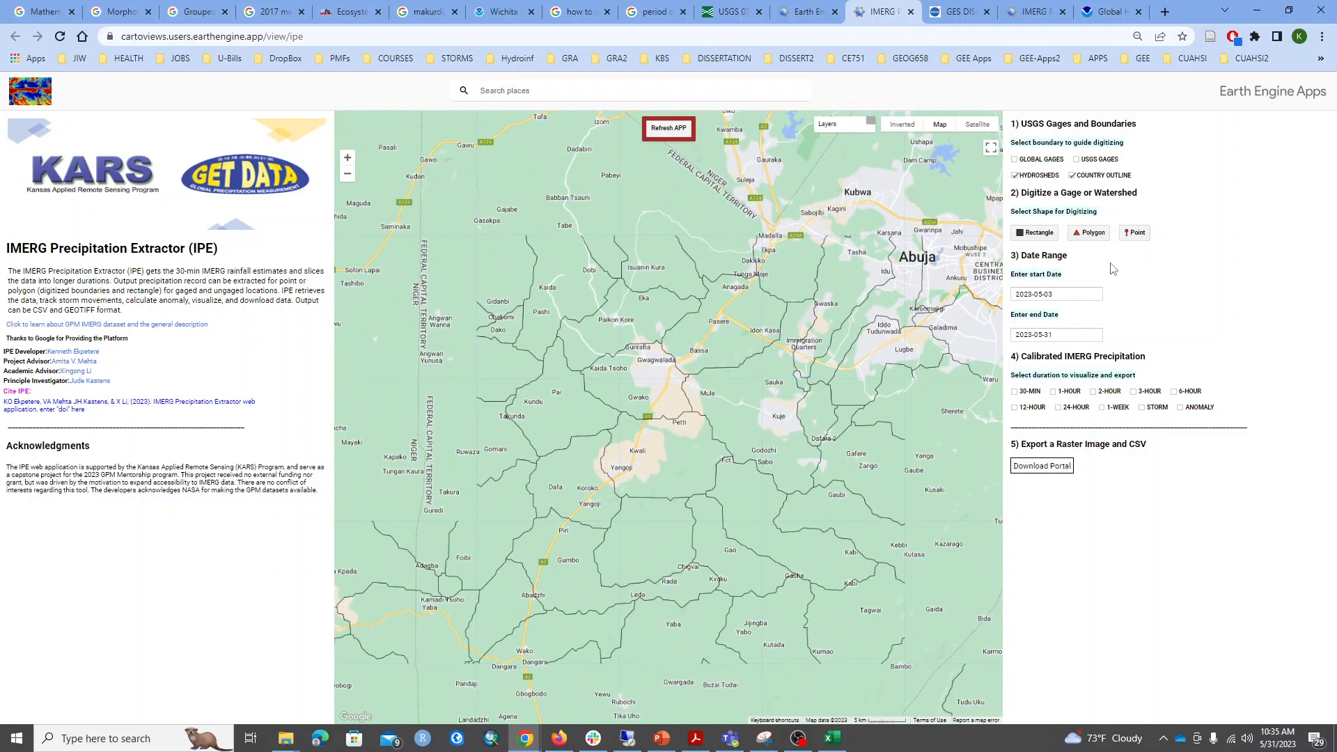
Digitize a polygon around the watershed at Gwagwalada, following its HydroSHEDS boundary.
left_click(1089, 232)
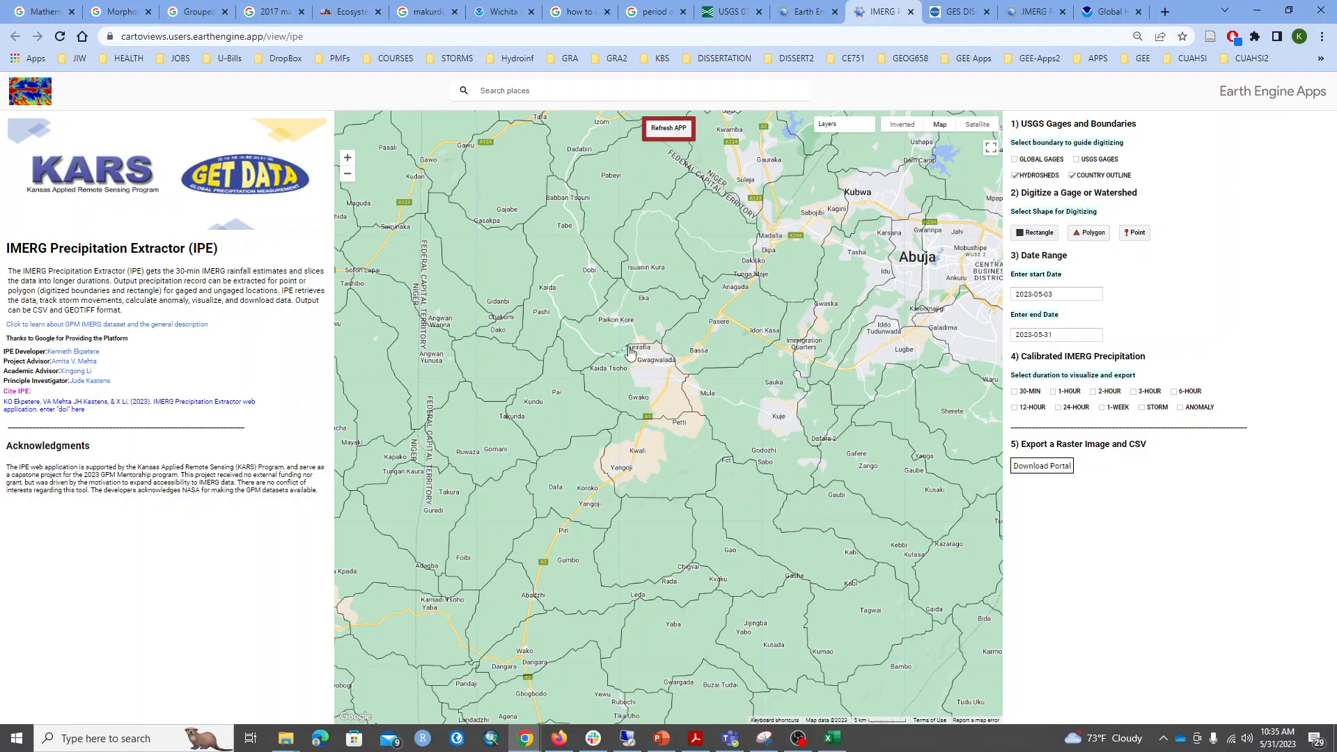
left_click(670, 356)
left_click(664, 419)
left_click(654, 420)
left_click(630, 416)
left_click(620, 414)
left_click(596, 360)
left_click(614, 358)
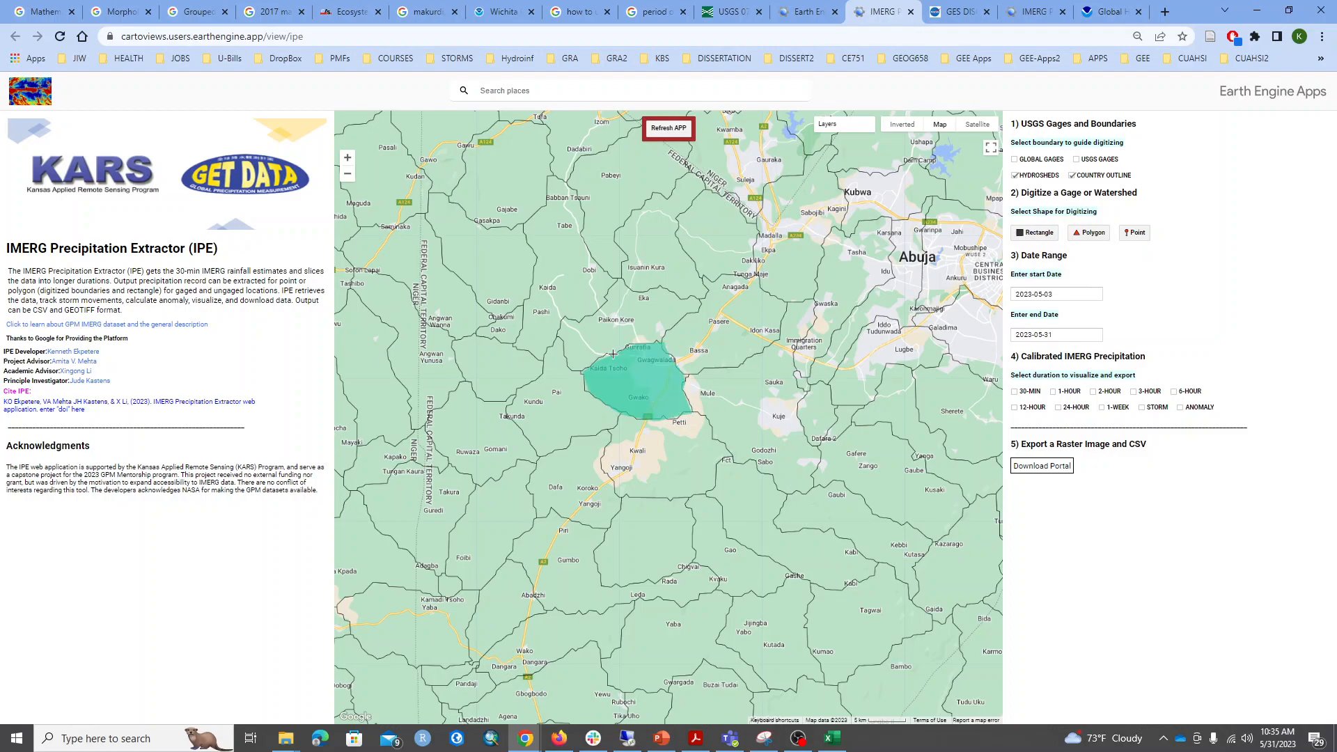
scroll(635, 362, "up", 2)
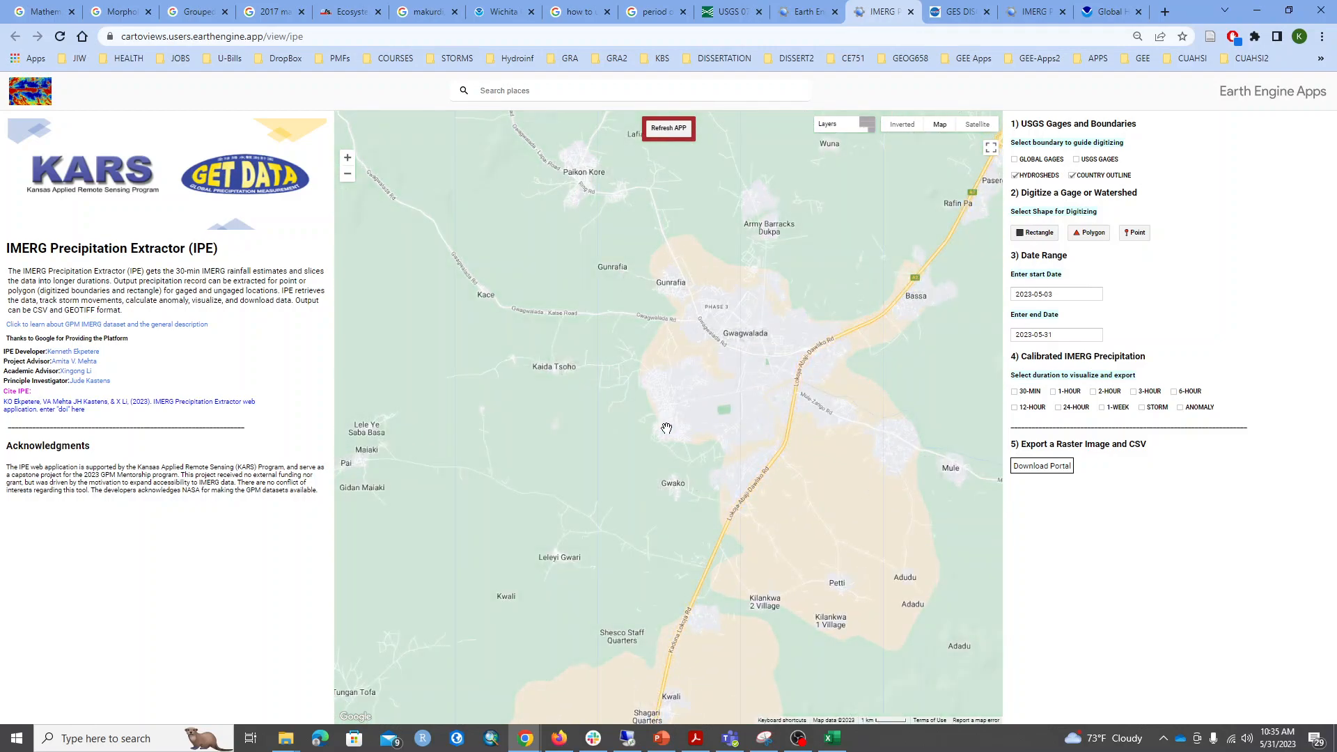
Hide the HydroSHEDS layer and chart the 30-MIN IMERG precipitation for the digitized Gwagwalada watershed polygon.
scroll(708, 385, "down", 2)
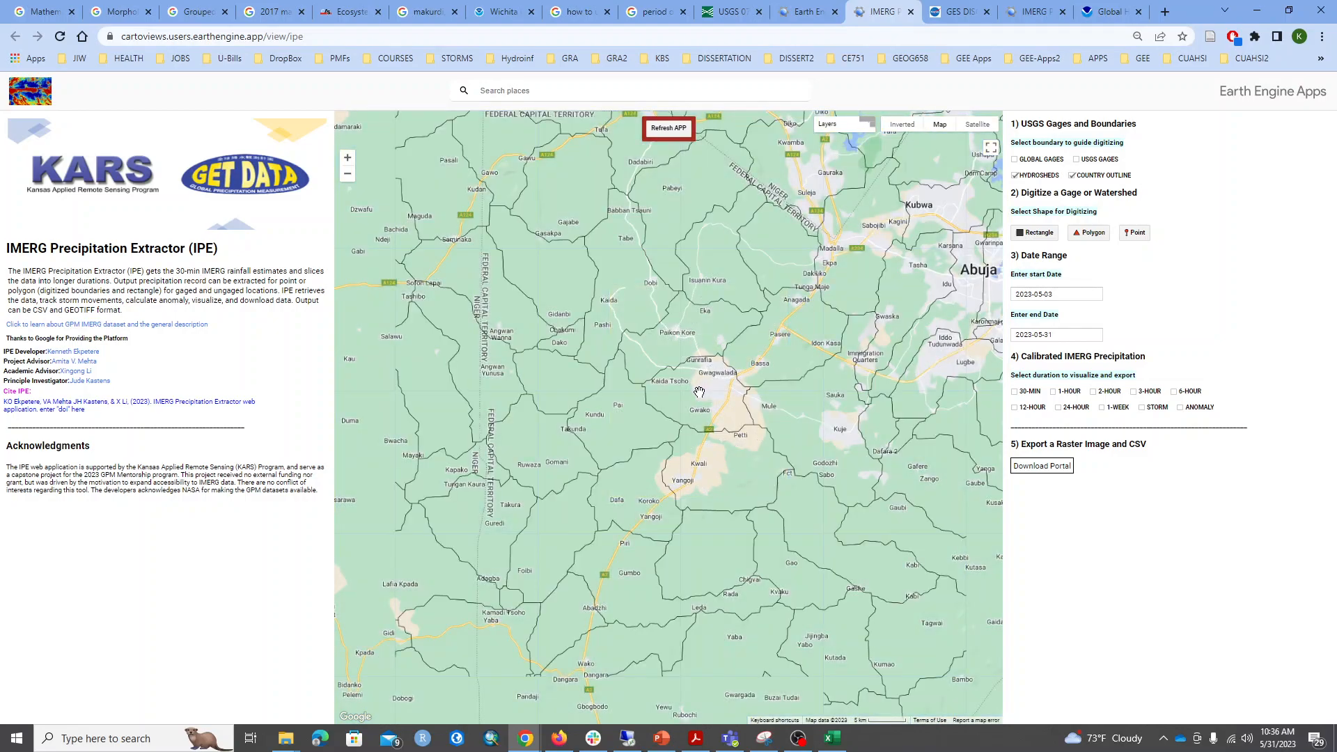
left_click(699, 392)
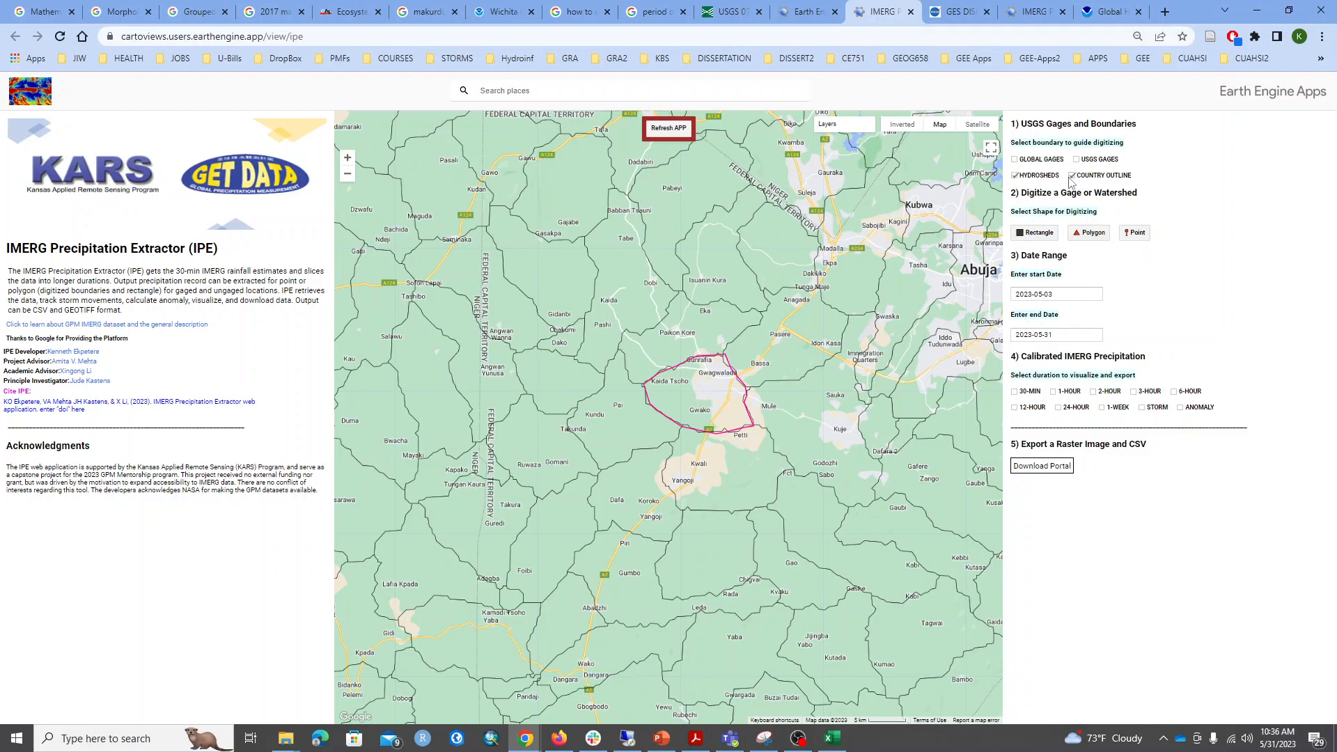
left_click(1014, 176)
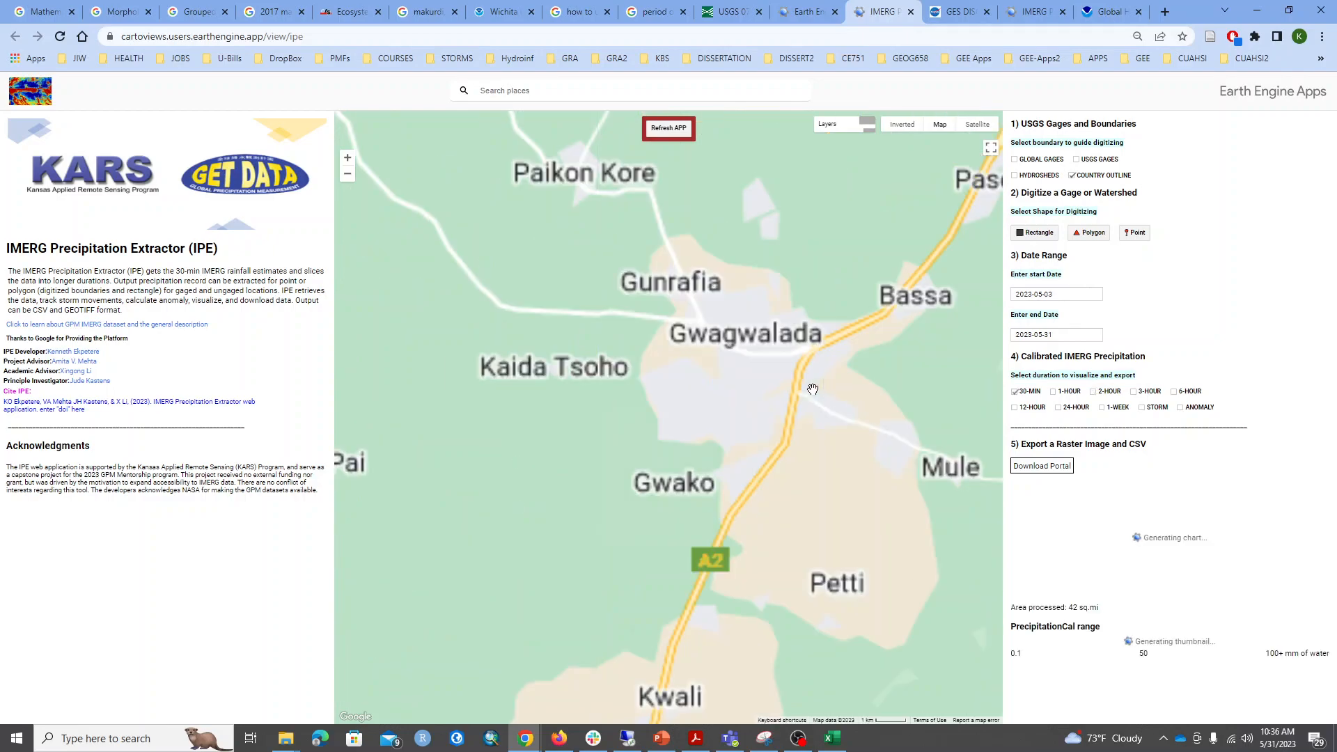
scroll(740, 418, "down", 1)
scroll(739, 419, "down", 1)
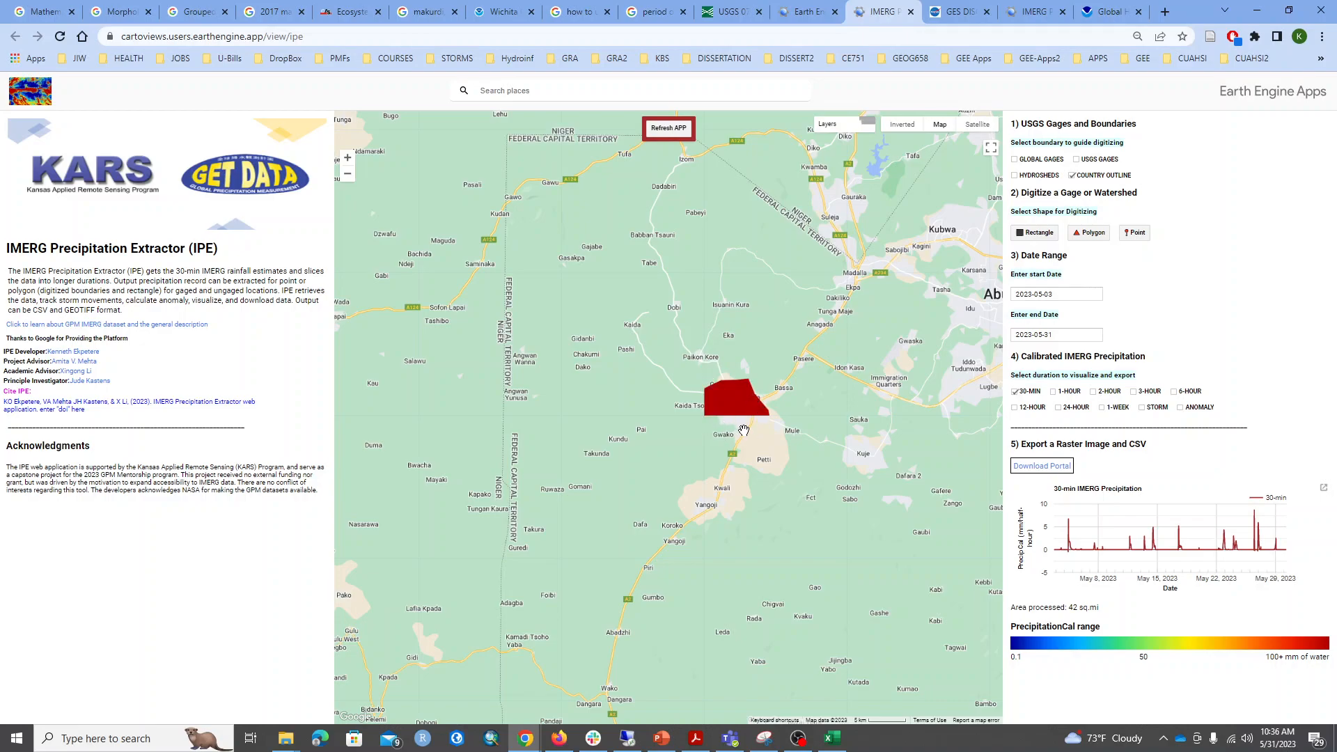
scroll(735, 425, "down", 1)
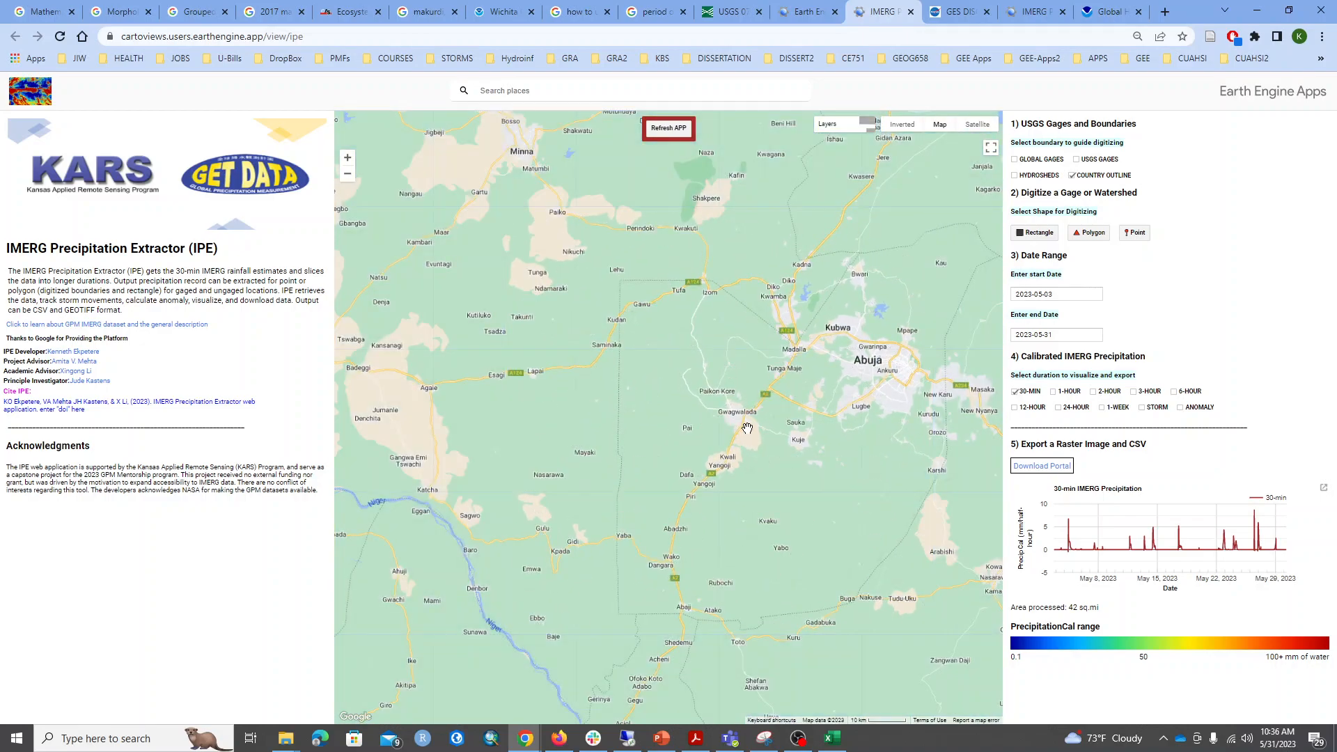
left_click_drag(758, 446, 745, 440)
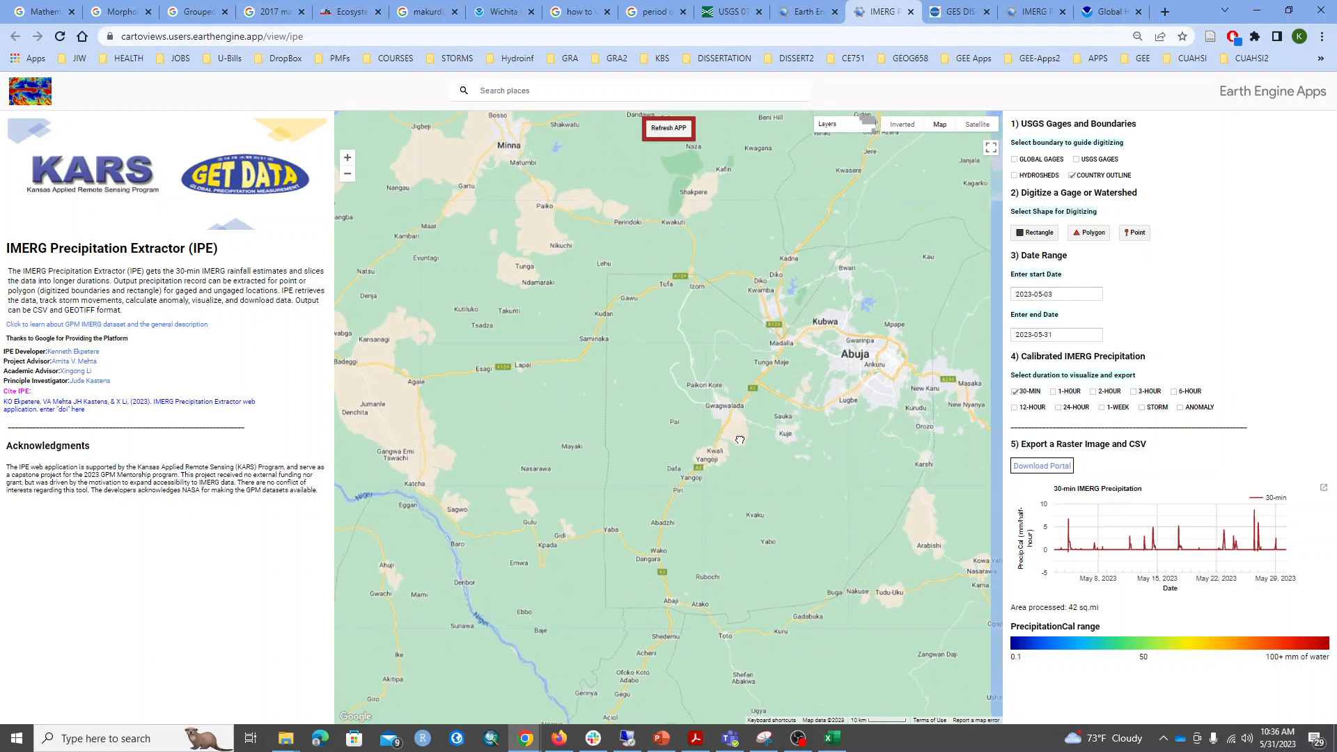
Download the watershed's 30-min IMERG raster from the Download Portal and return to the extractor page.
mouse_move(869, 131)
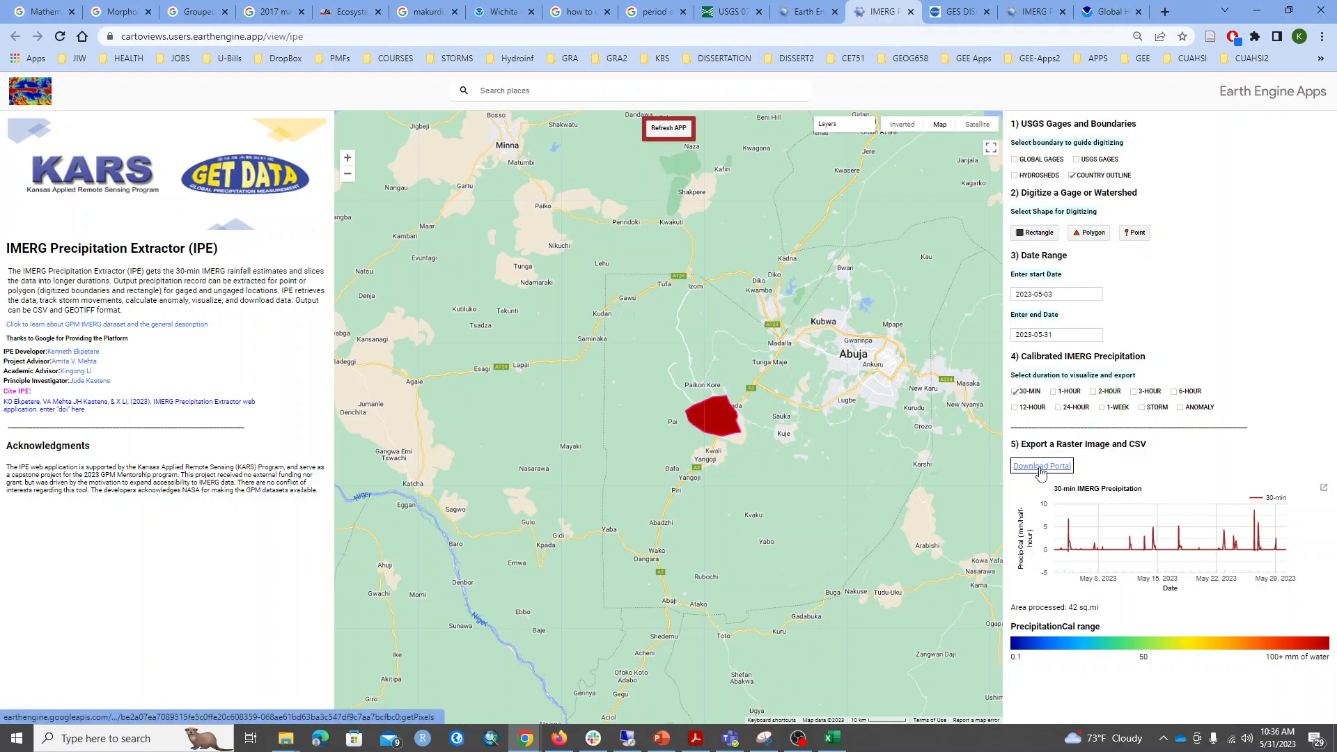
left_click(1040, 467)
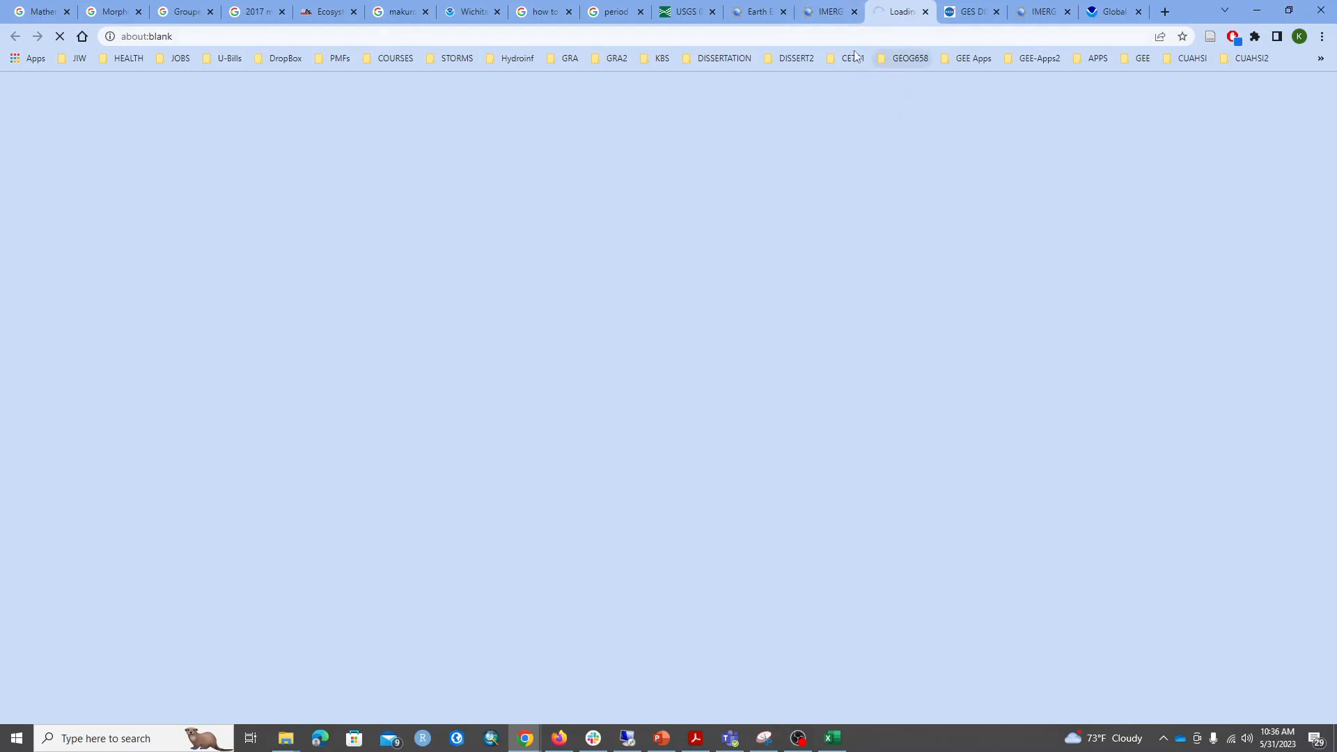
left_click(821, 11)
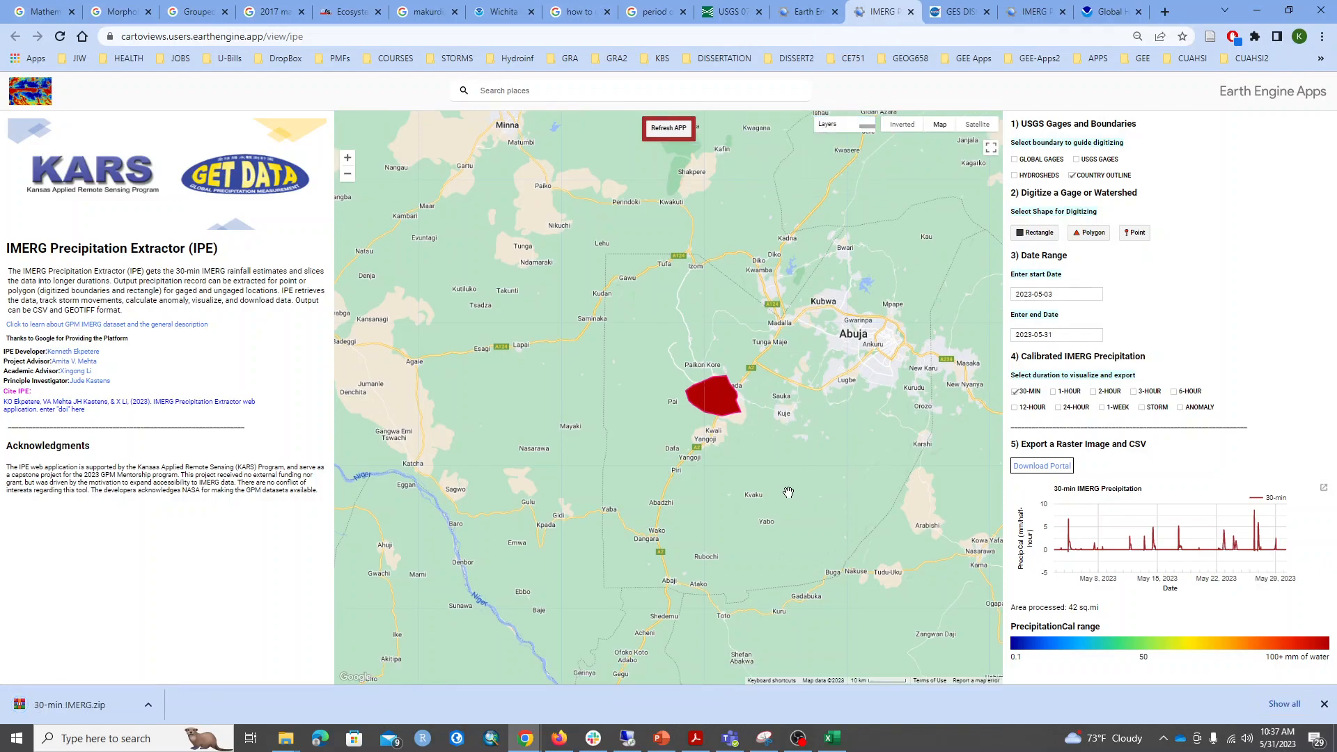
Zoom the map out to world scale to examine the global coverage of the 30-min precipitation layer.
scroll(784, 490, "down", 1)
scroll(783, 488, "down", 2)
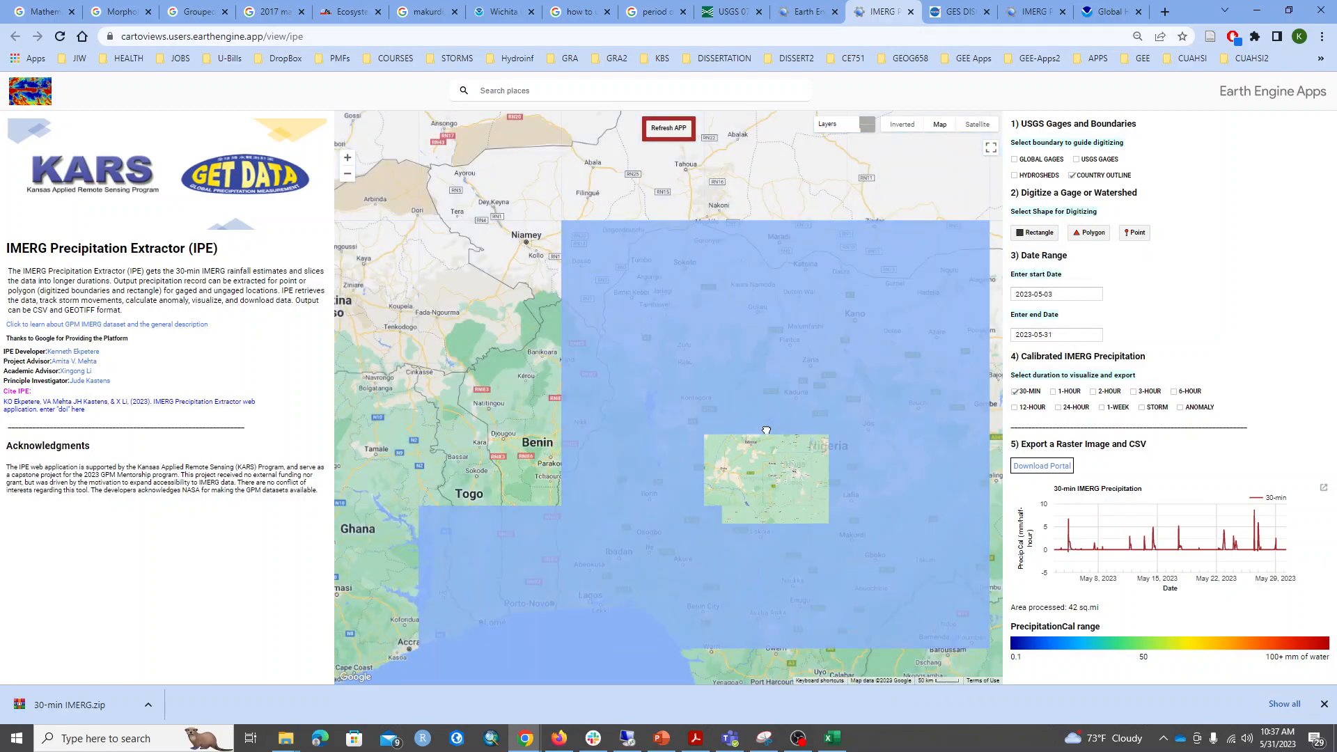
scroll(760, 410, "down", 3)
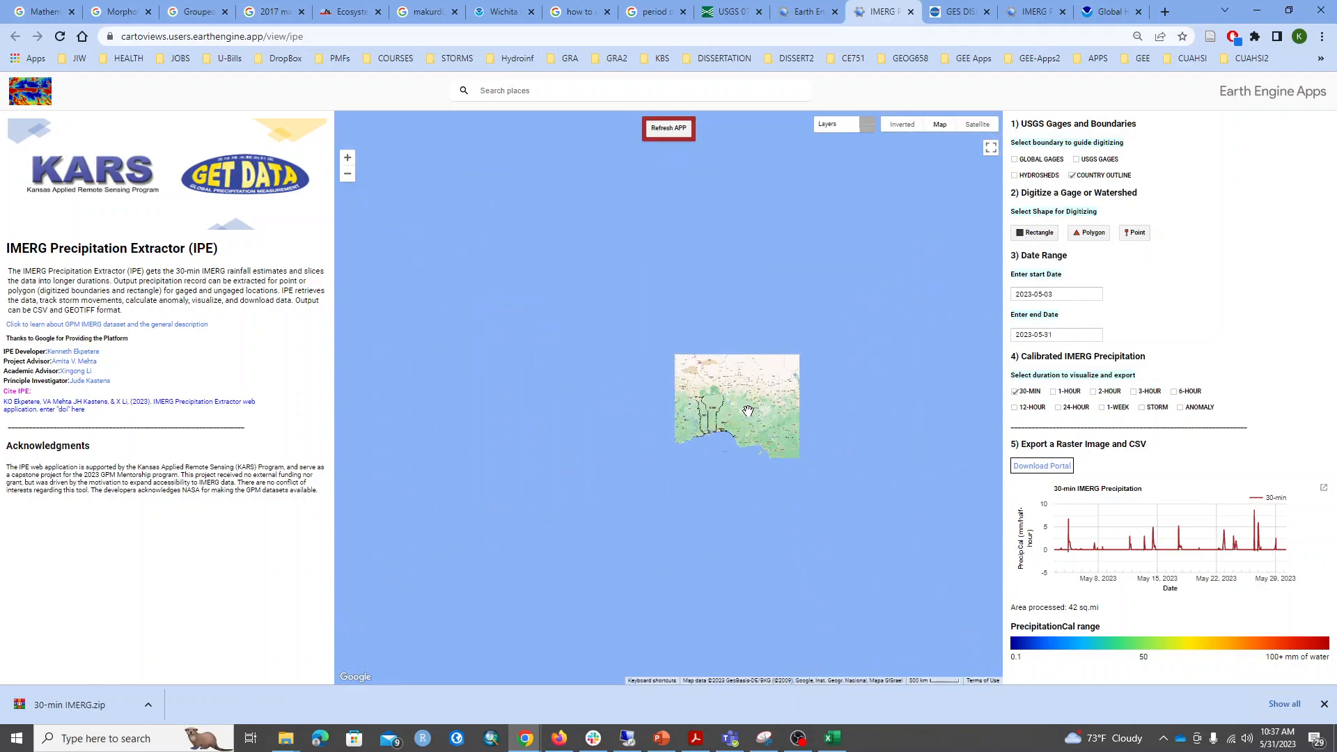
scroll(745, 425, "down", 3)
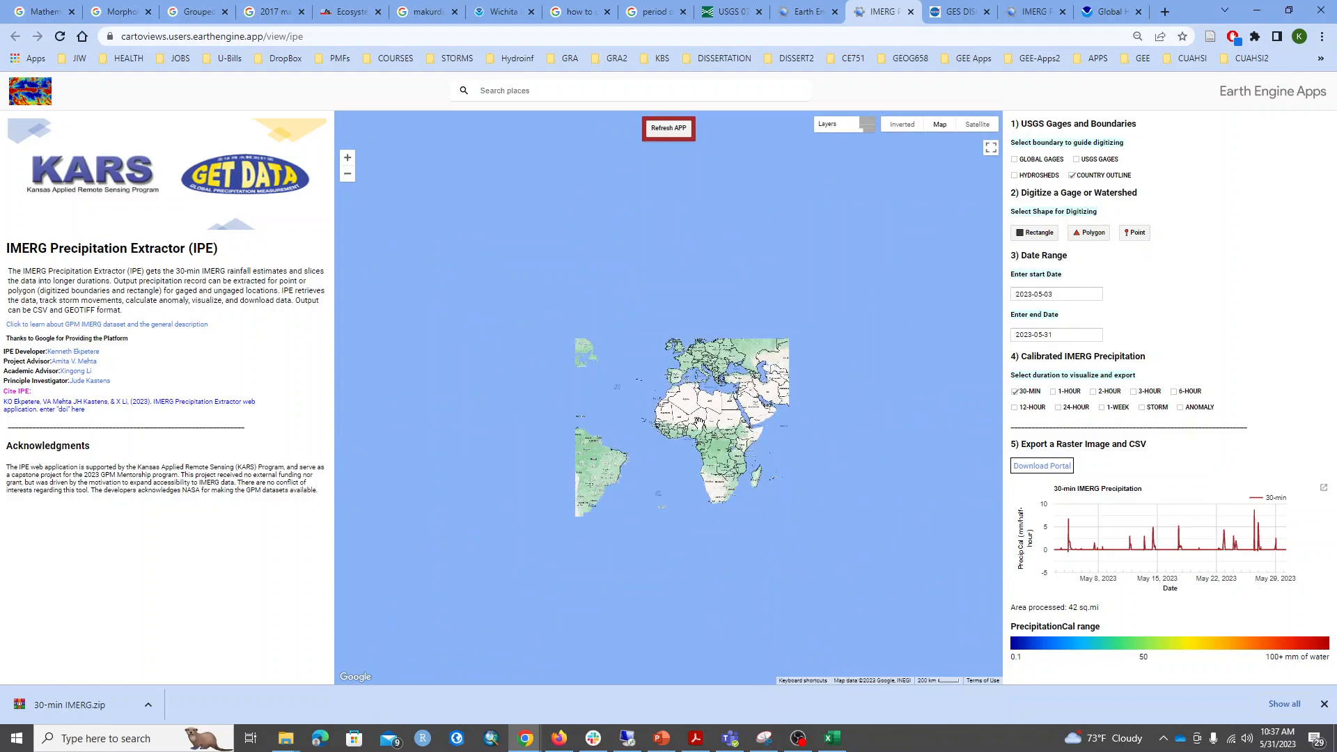
scroll(707, 420, "up", 2)
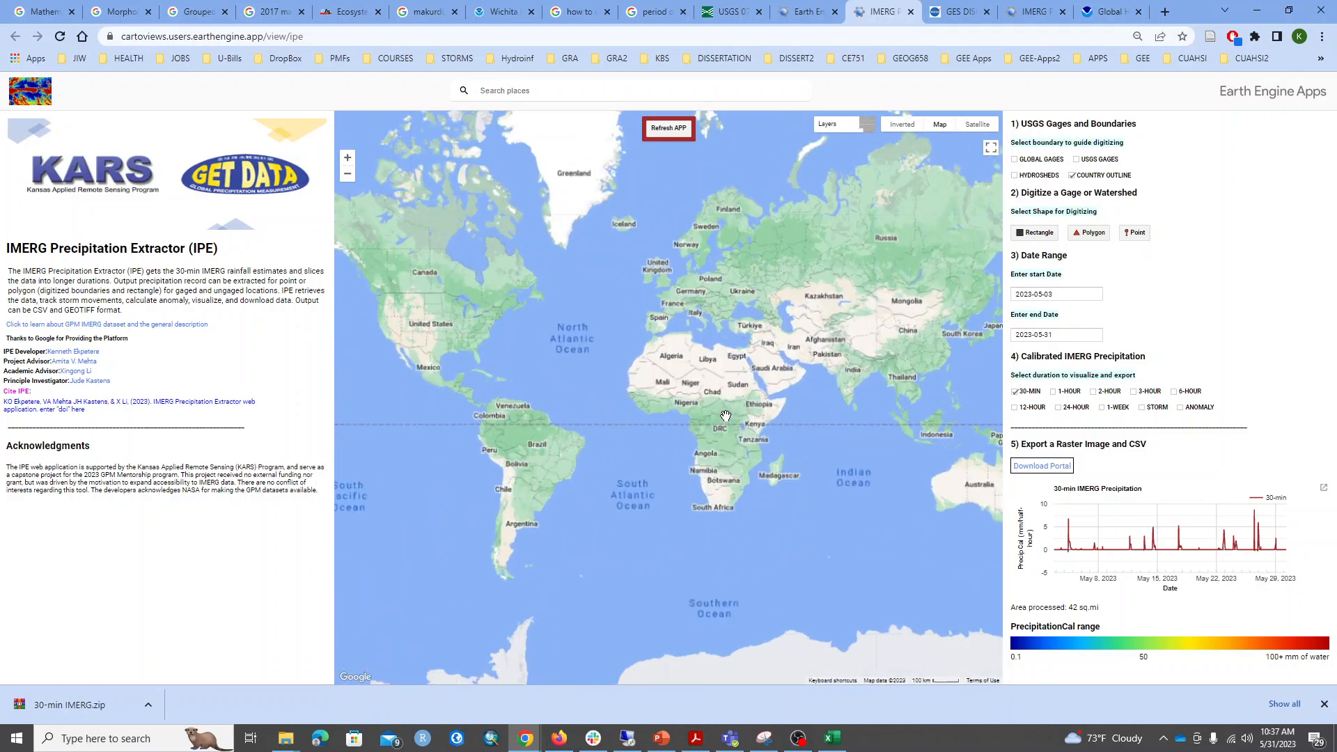
scroll(728, 415, "down", 2)
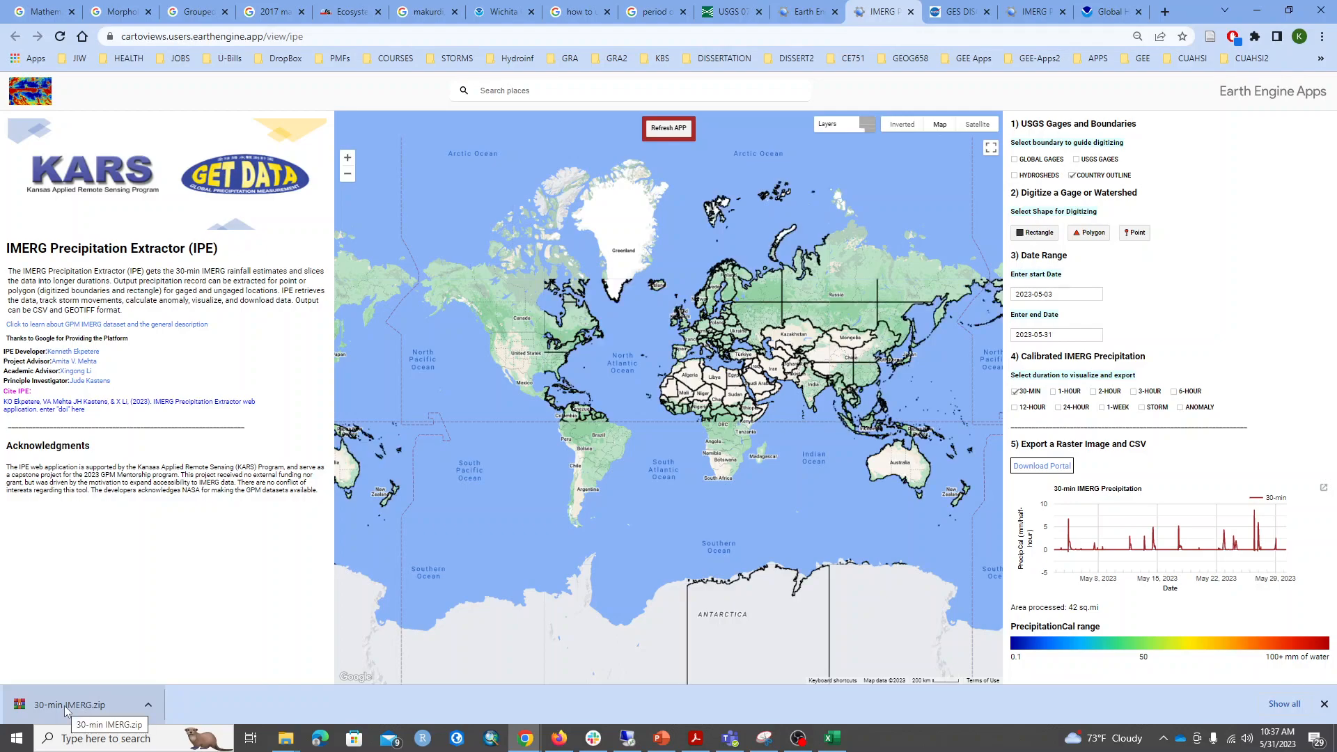
Locate the downloaded 30-min IMERG.zip in the Downloads folder and extract it into a 30-min IMERG folder.
right_click(64, 704)
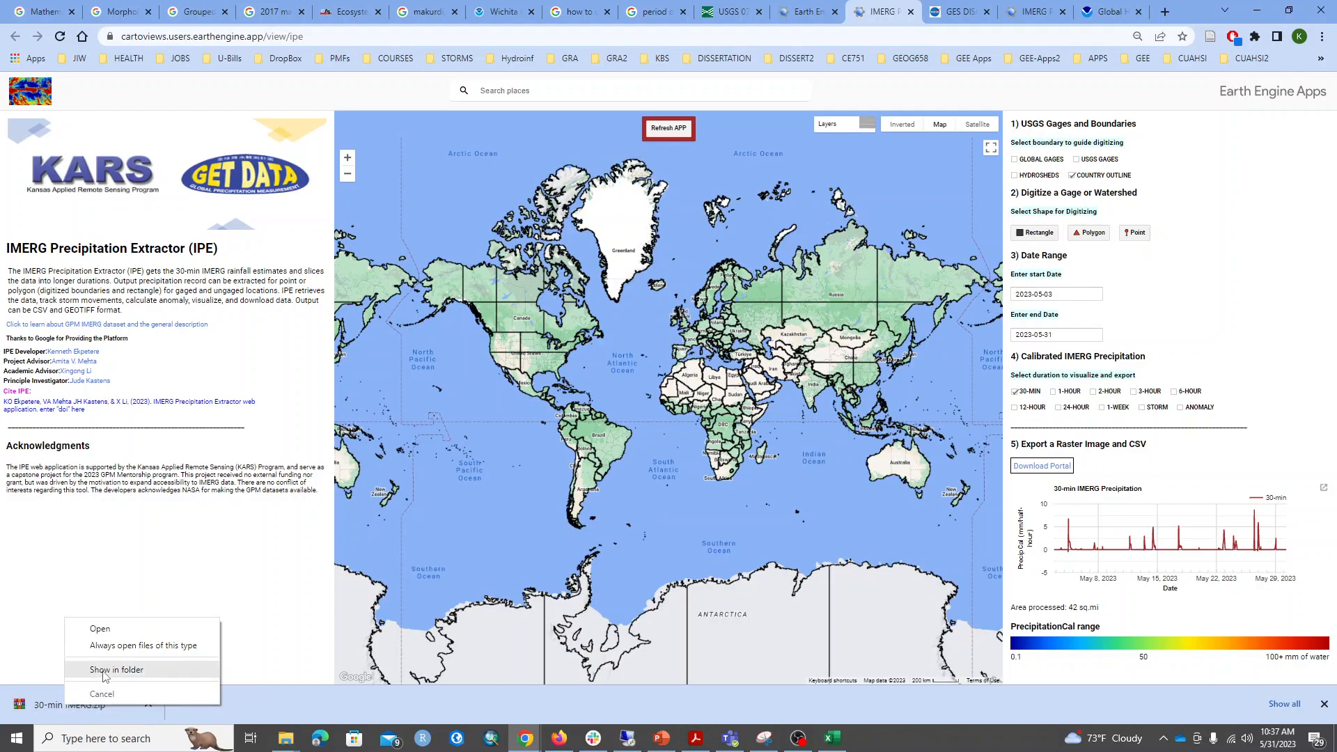
left_click(104, 669)
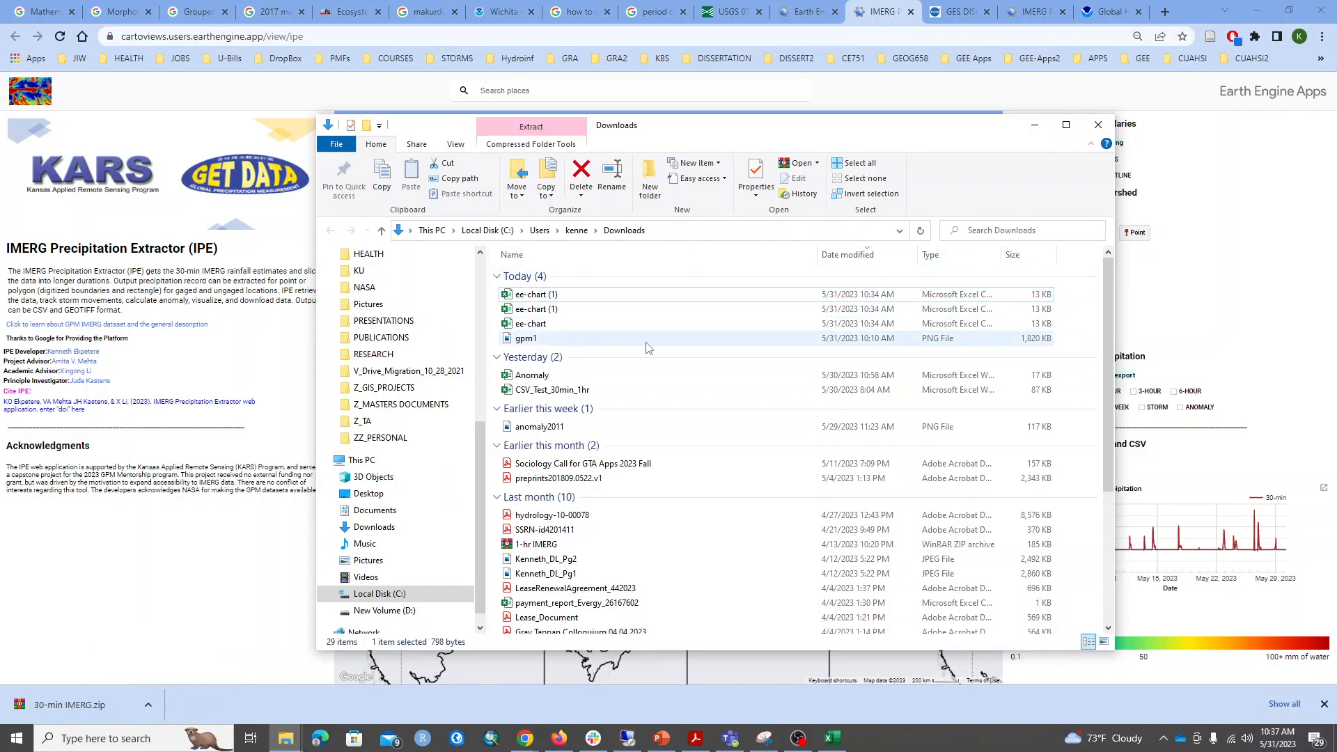
left_click(148, 704)
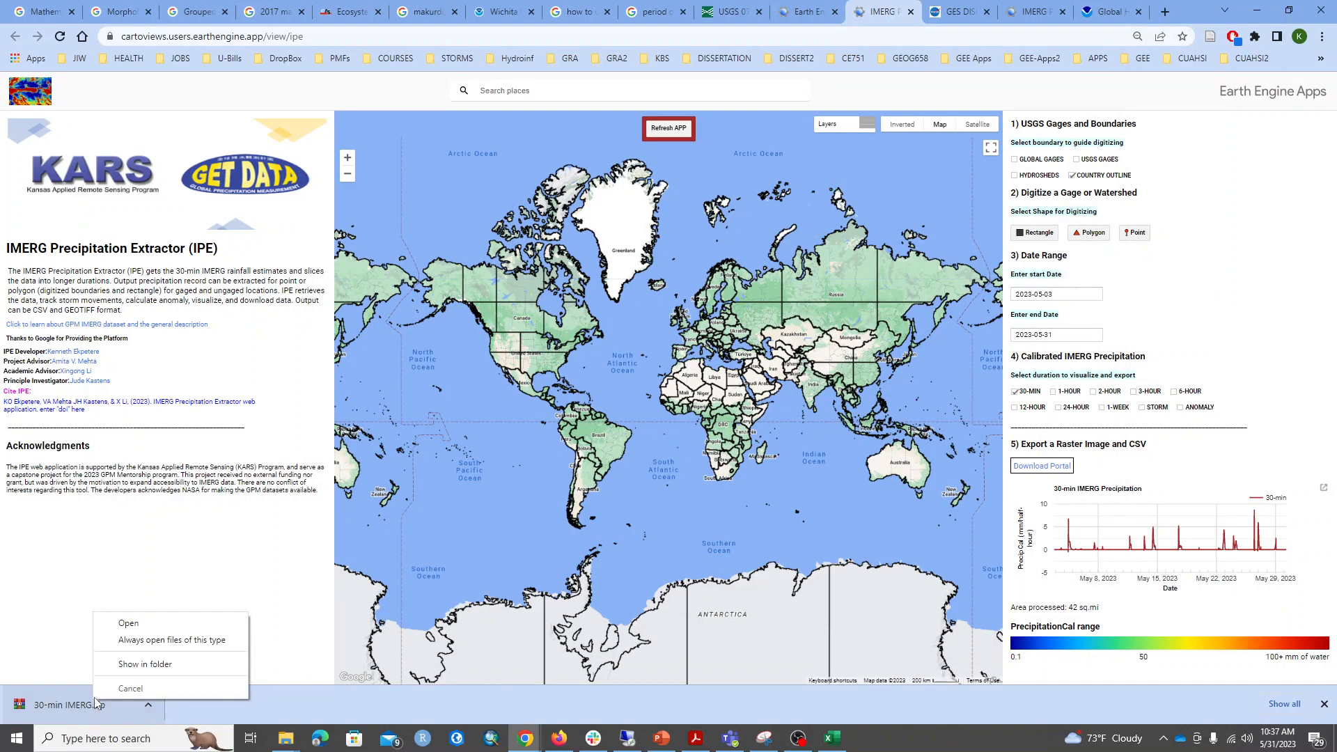
left_click(135, 665)
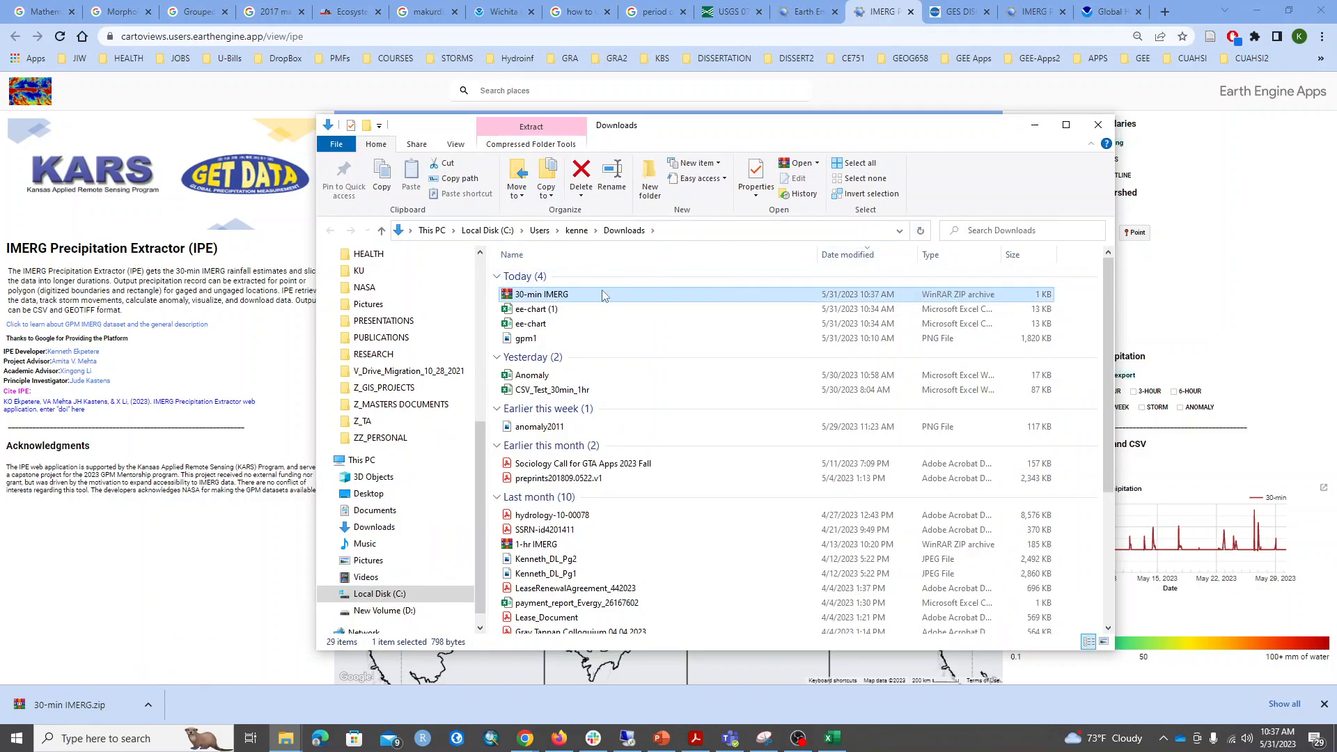
right_click(575, 298)
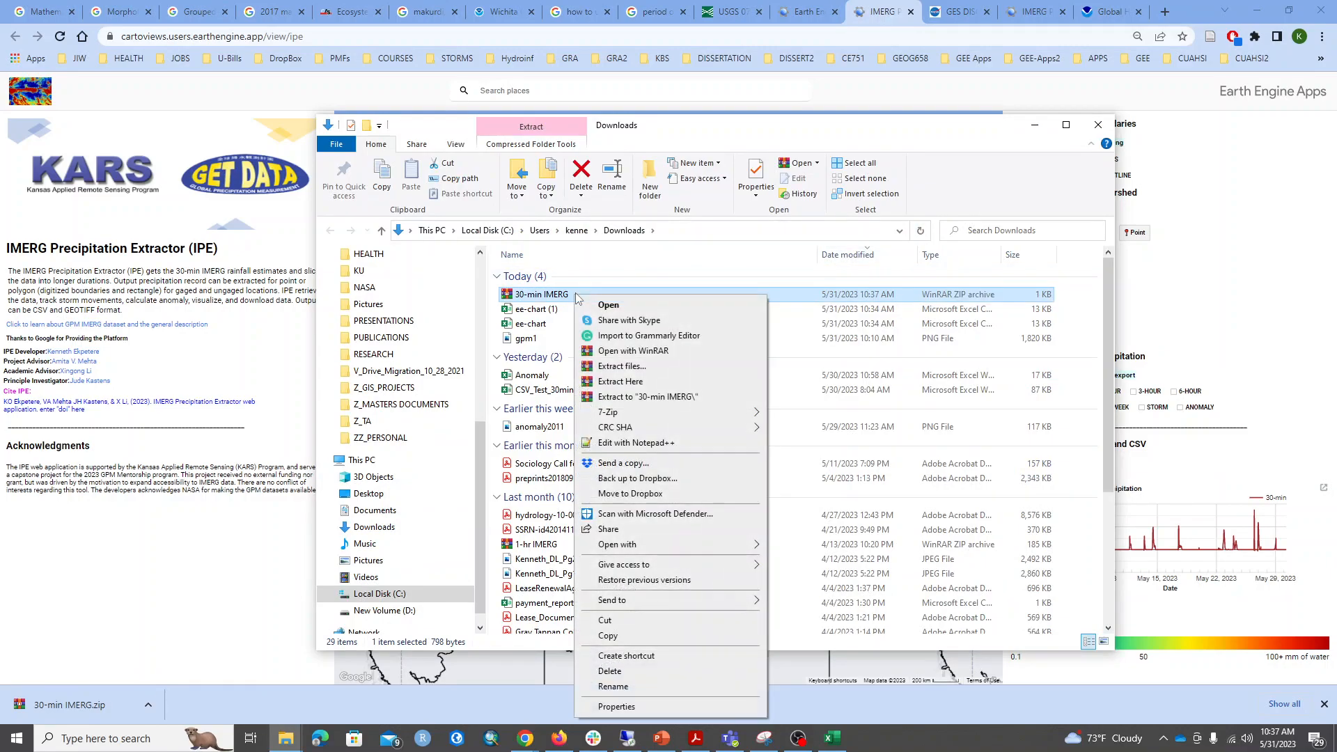
left_click(642, 365)
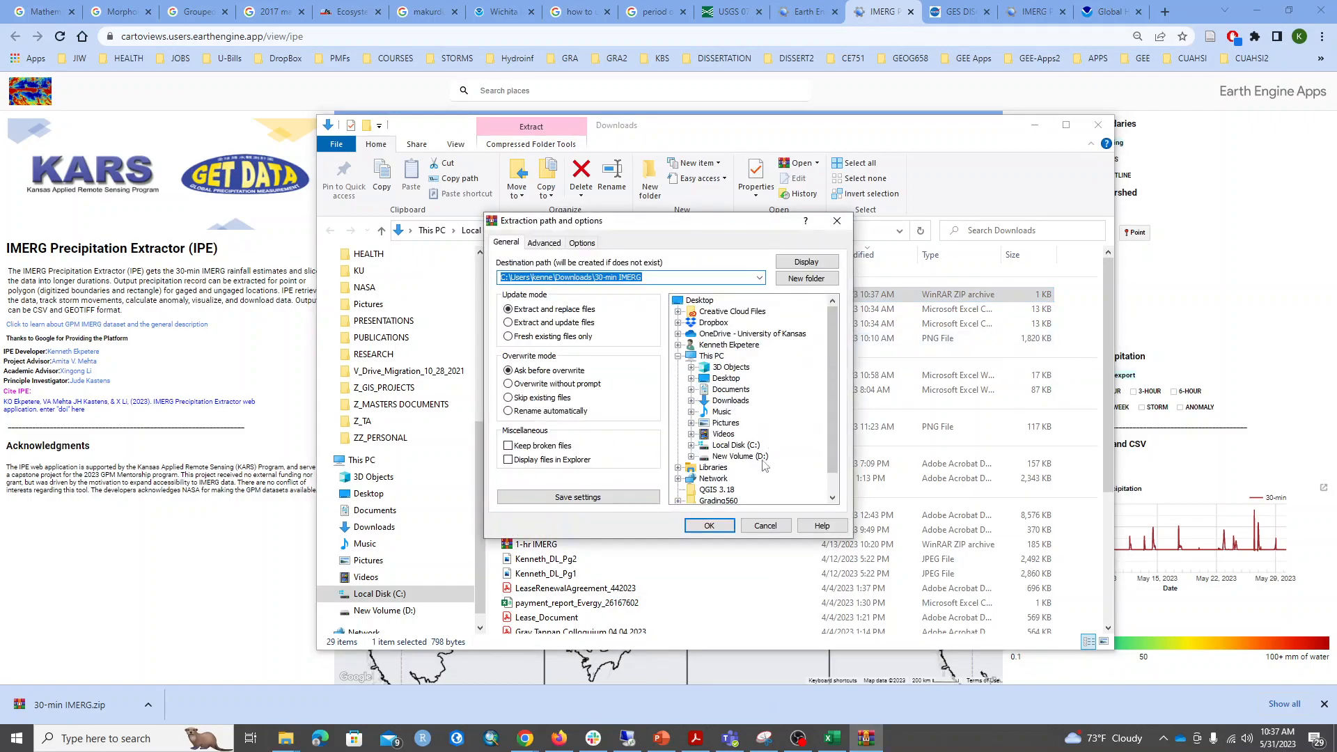
left_click(709, 525)
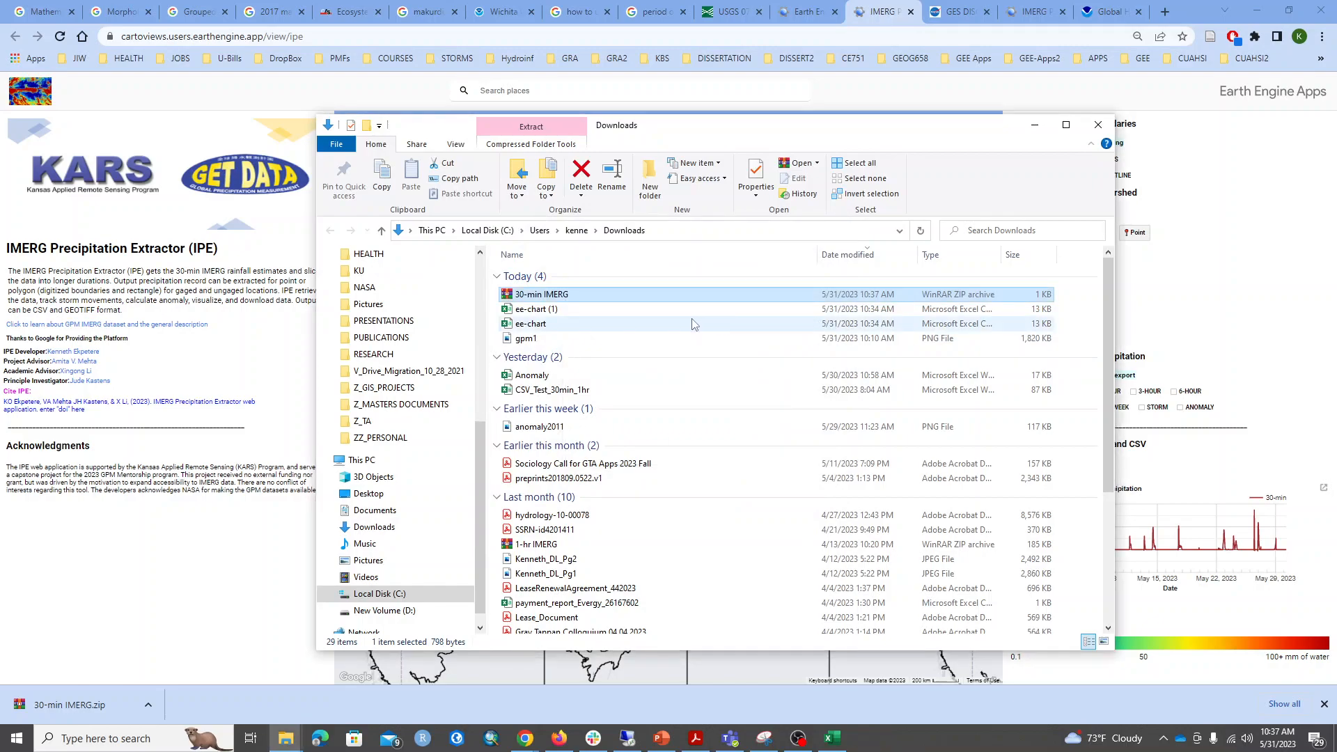
Inspect the contents of the extracted 30-min IMERG folder and put away the Downloads window and the browser's download bar.
left_click(566, 359)
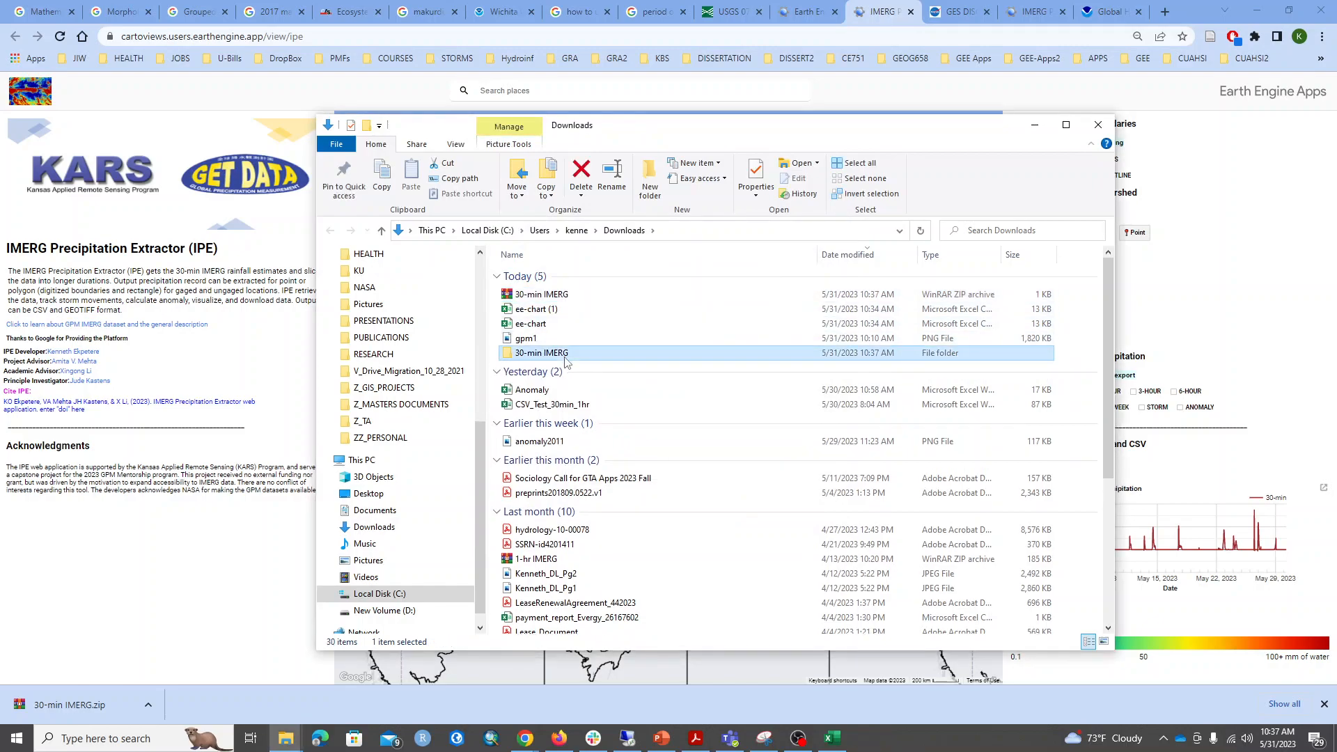
double_click(565, 355)
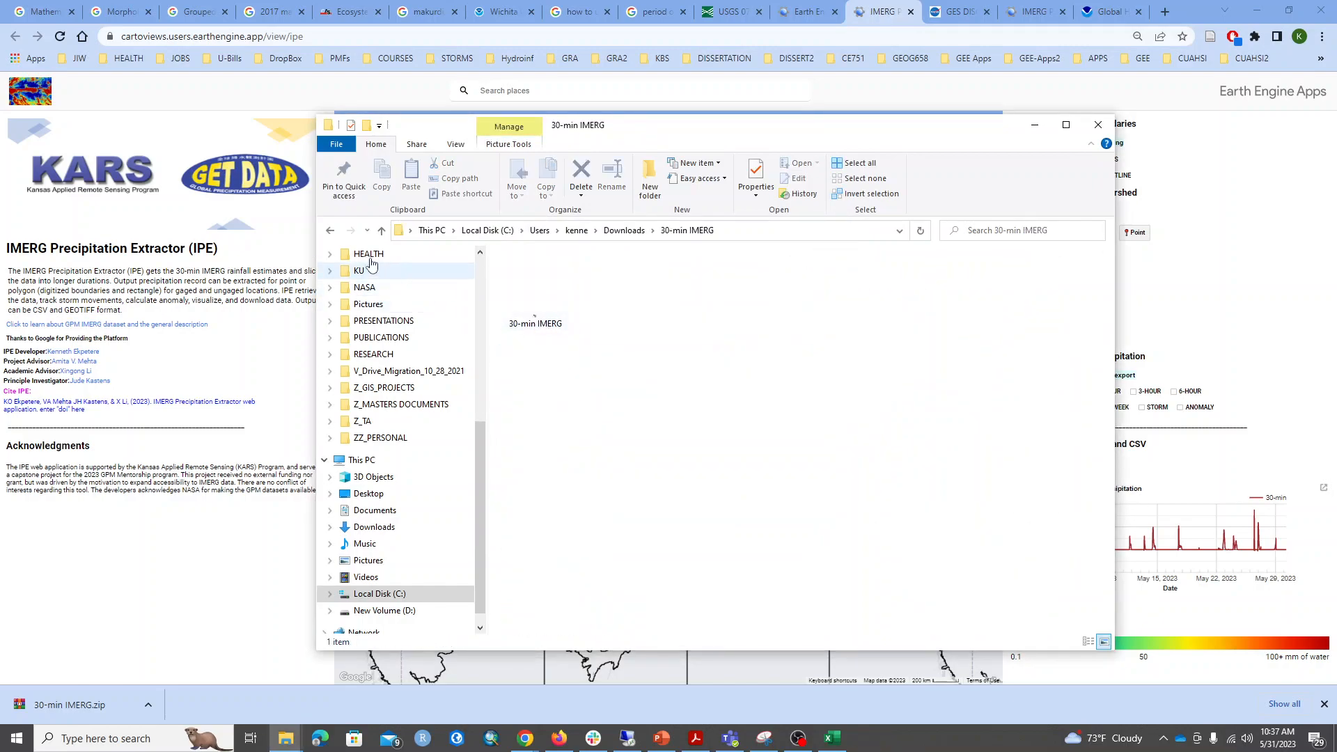
left_click(329, 231)
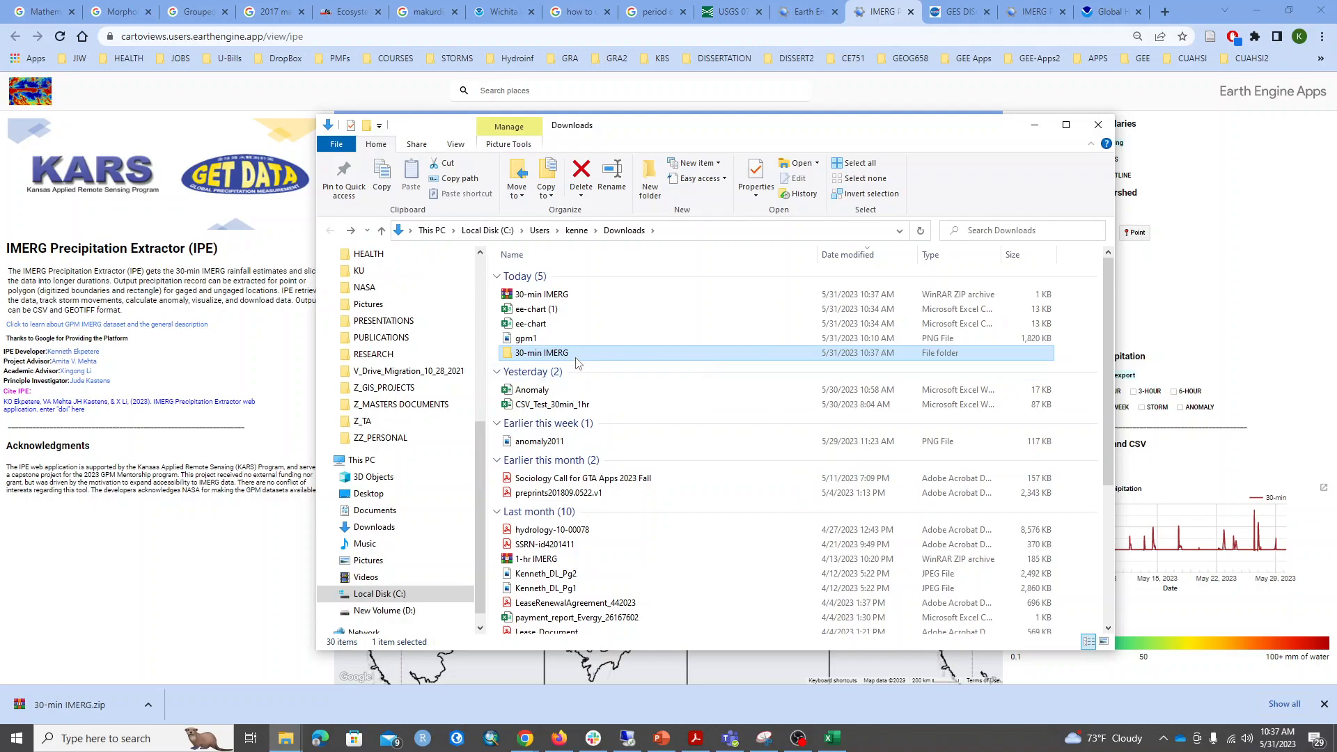
left_click(1035, 126)
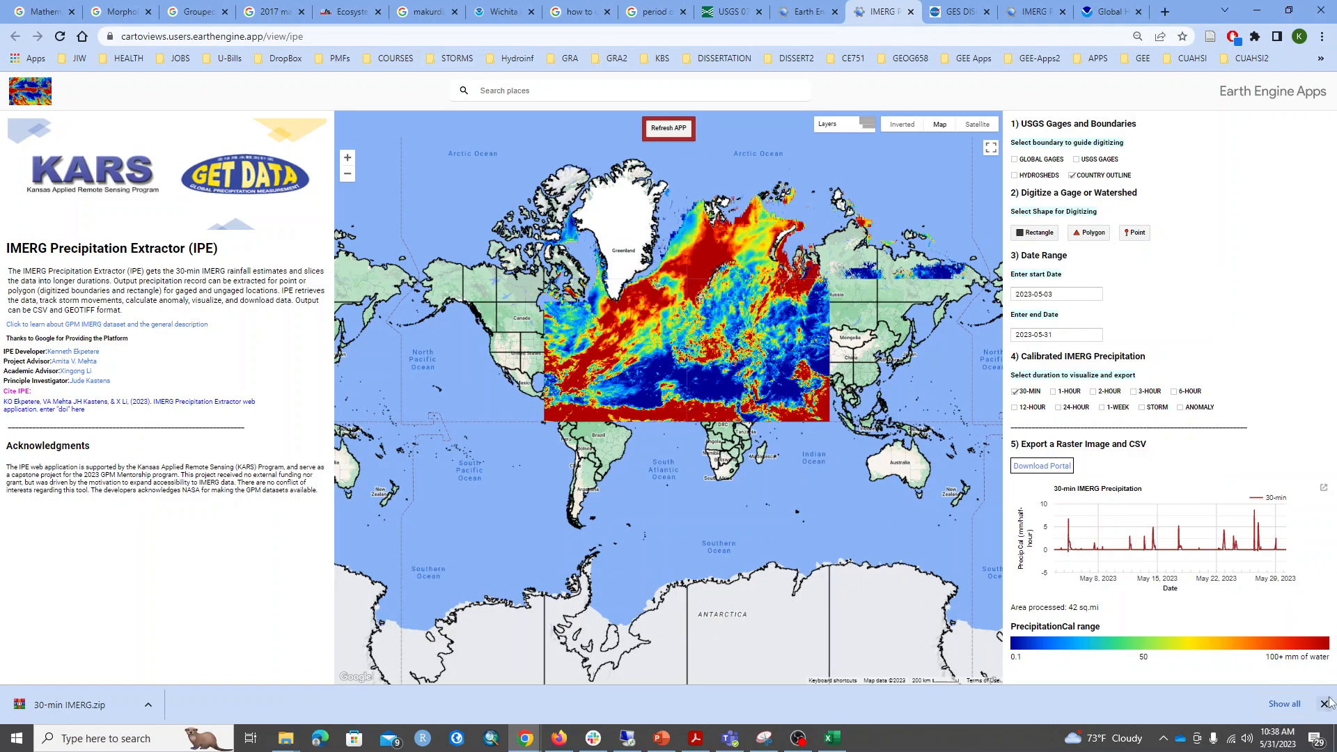
left_click(1324, 703)
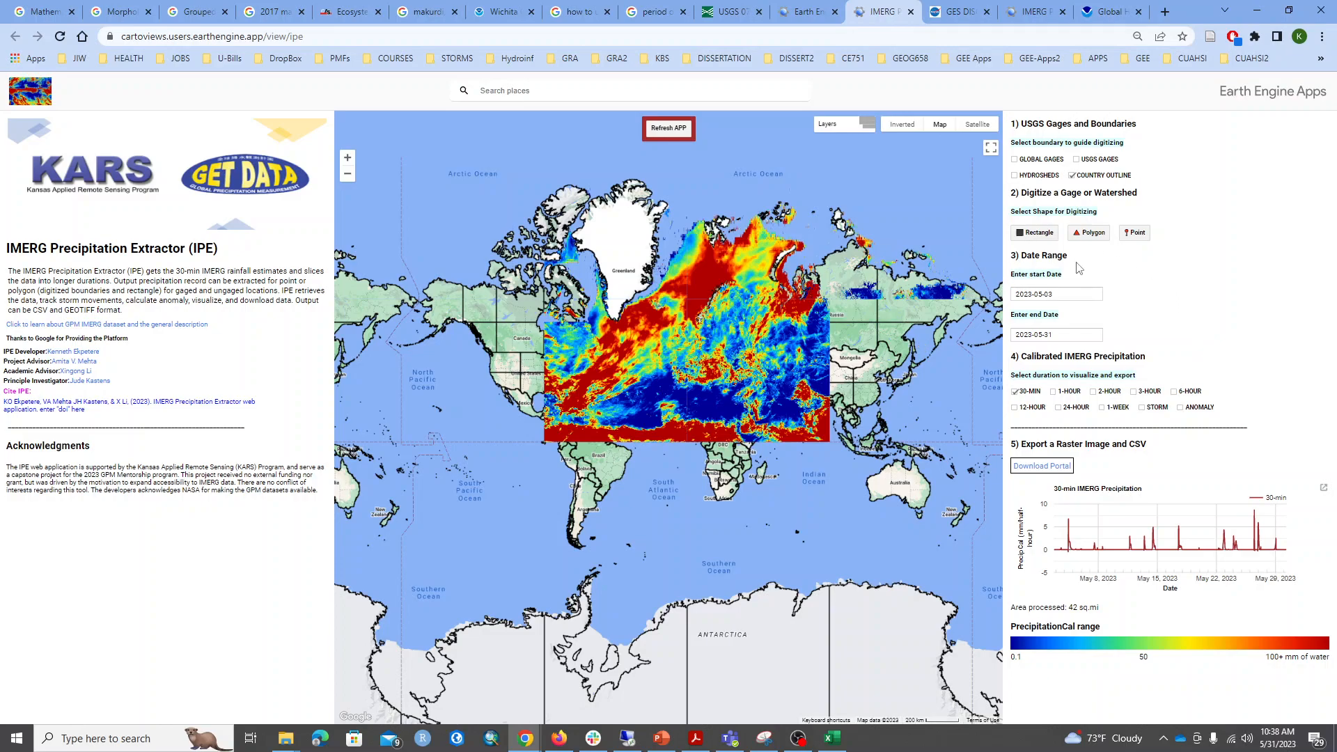
Hide the country outline and digitize a rectangle across Africa, from the Atlantic off Western Sahara to the Indian Ocean.
left_click(1039, 234)
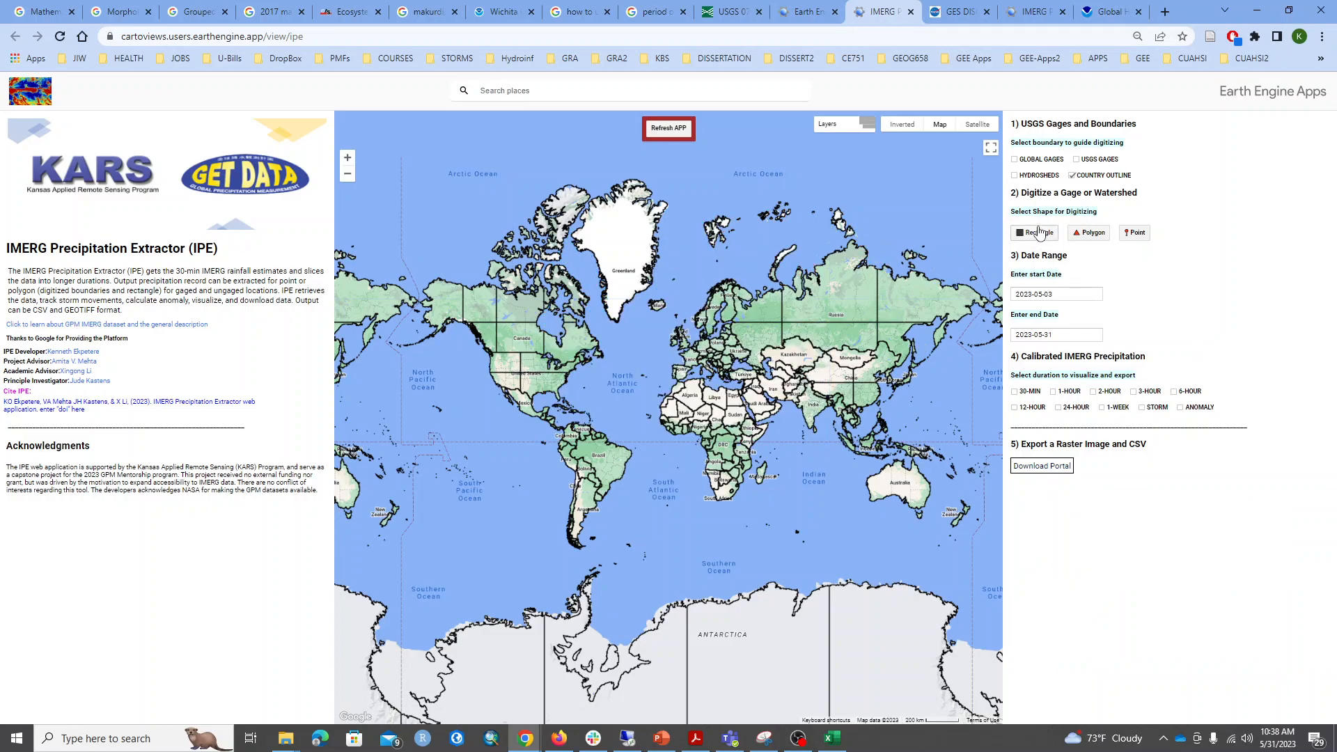
left_click(1072, 175)
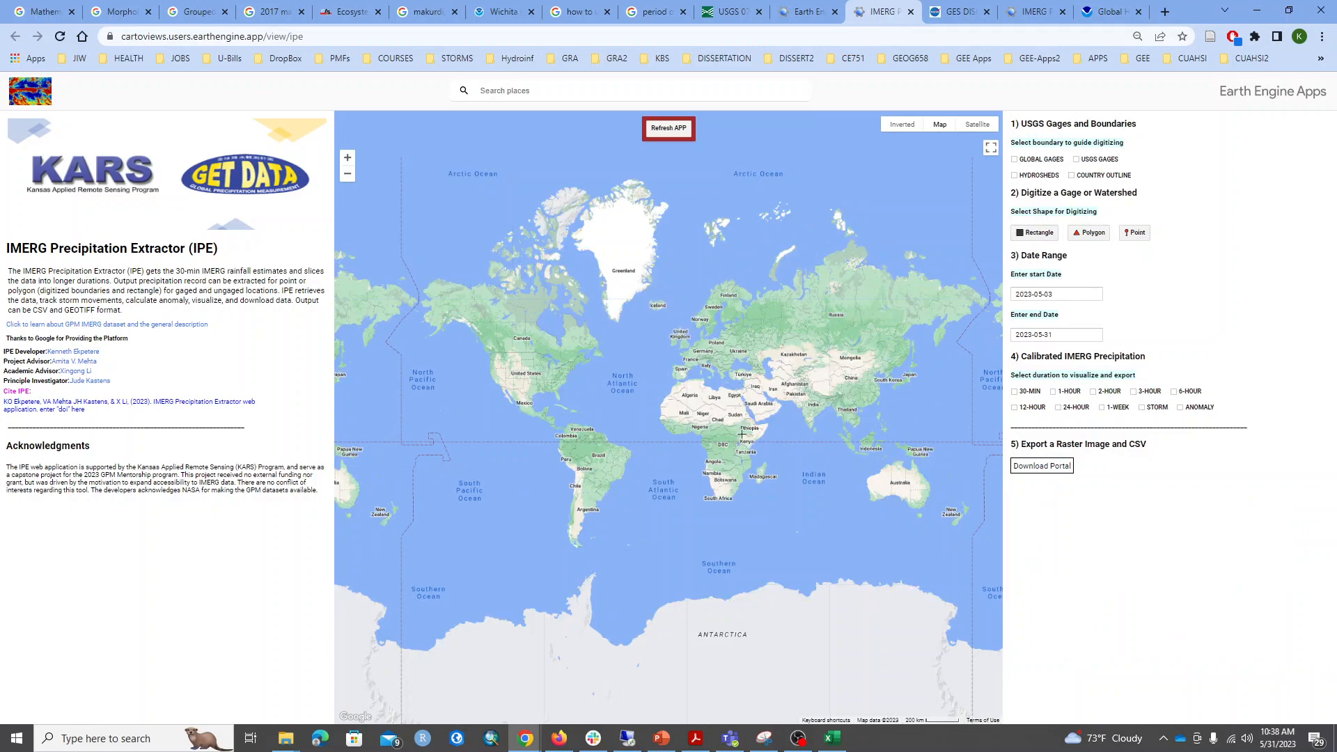
left_click(1034, 234)
scroll(674, 443, "up", 1)
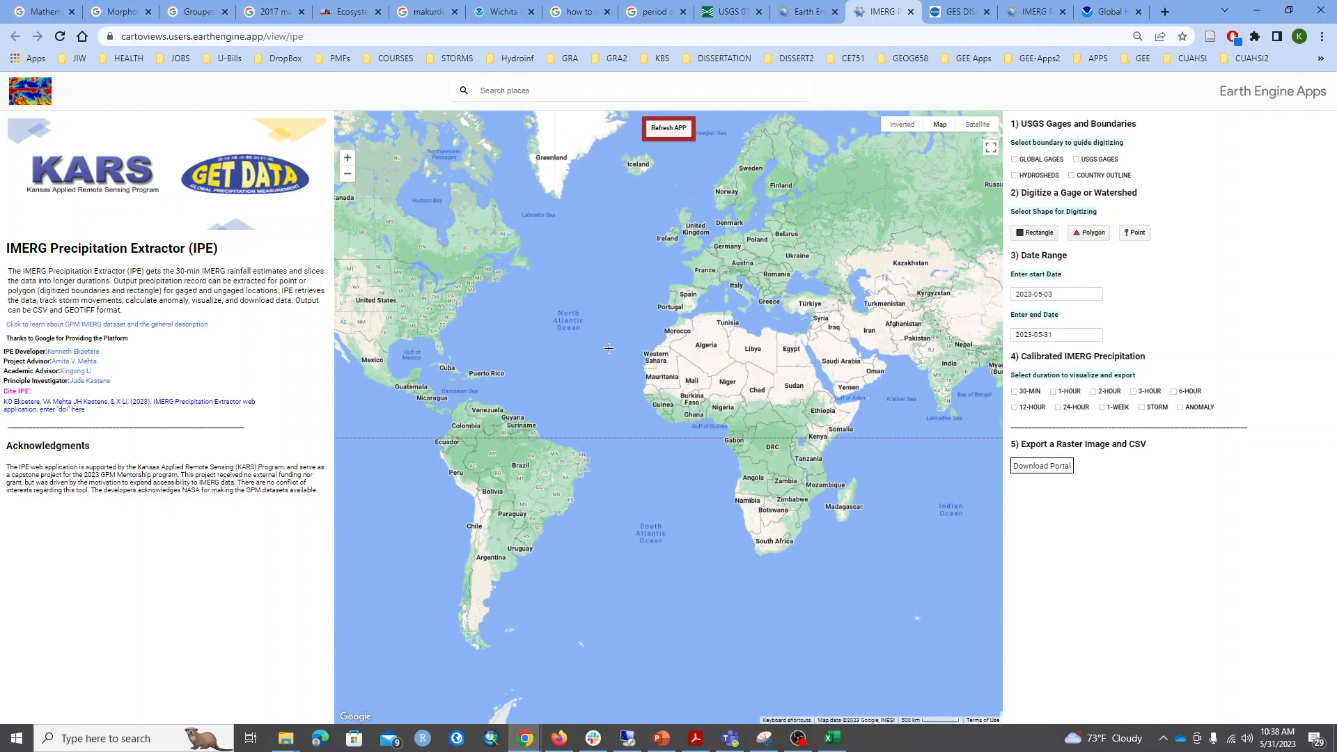
mouse_move(786, 474)
left_mouse_down()
mouse_move(954, 499)
mouse_move(934, 493)
left_mouse_up()
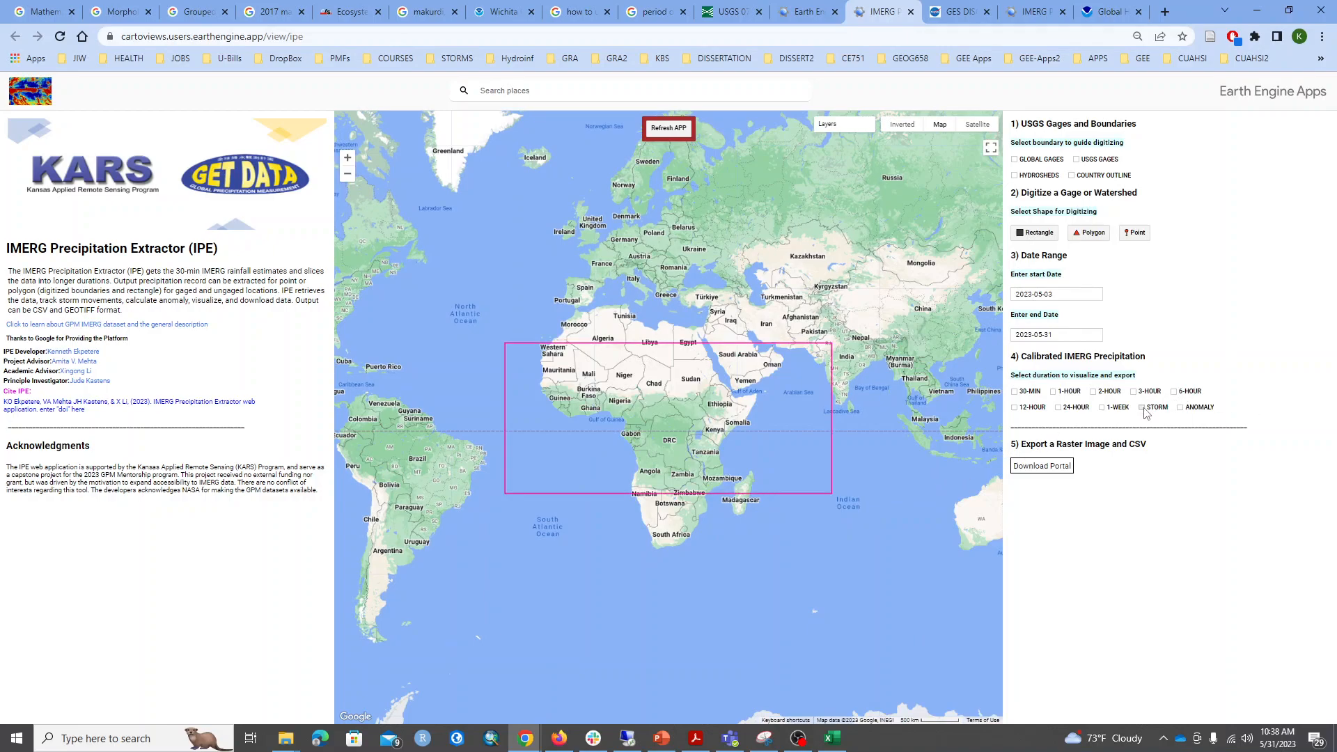
Map the STORM precipitation inside the Africa rectangle and switch to the extractor page with the 2011 anomaly analysis of Nigeria.
left_click(1141, 407)
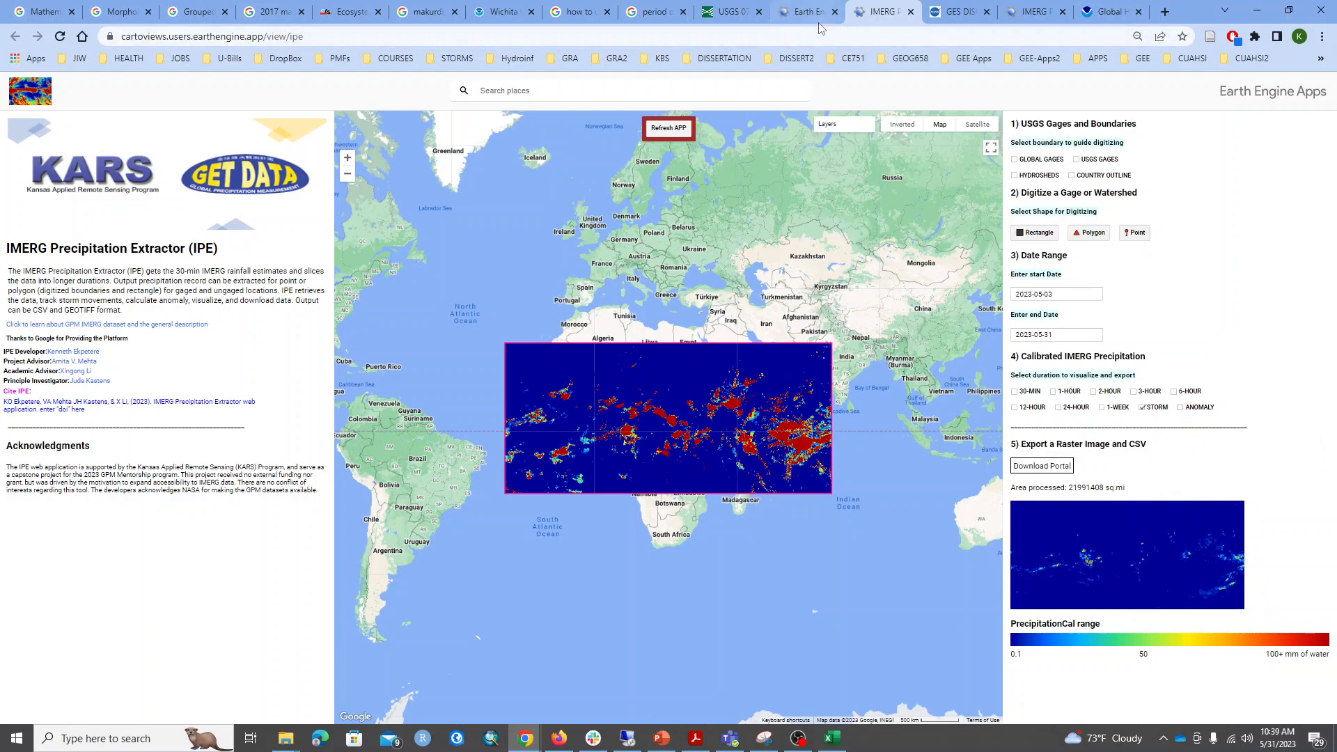
left_click(1020, 14)
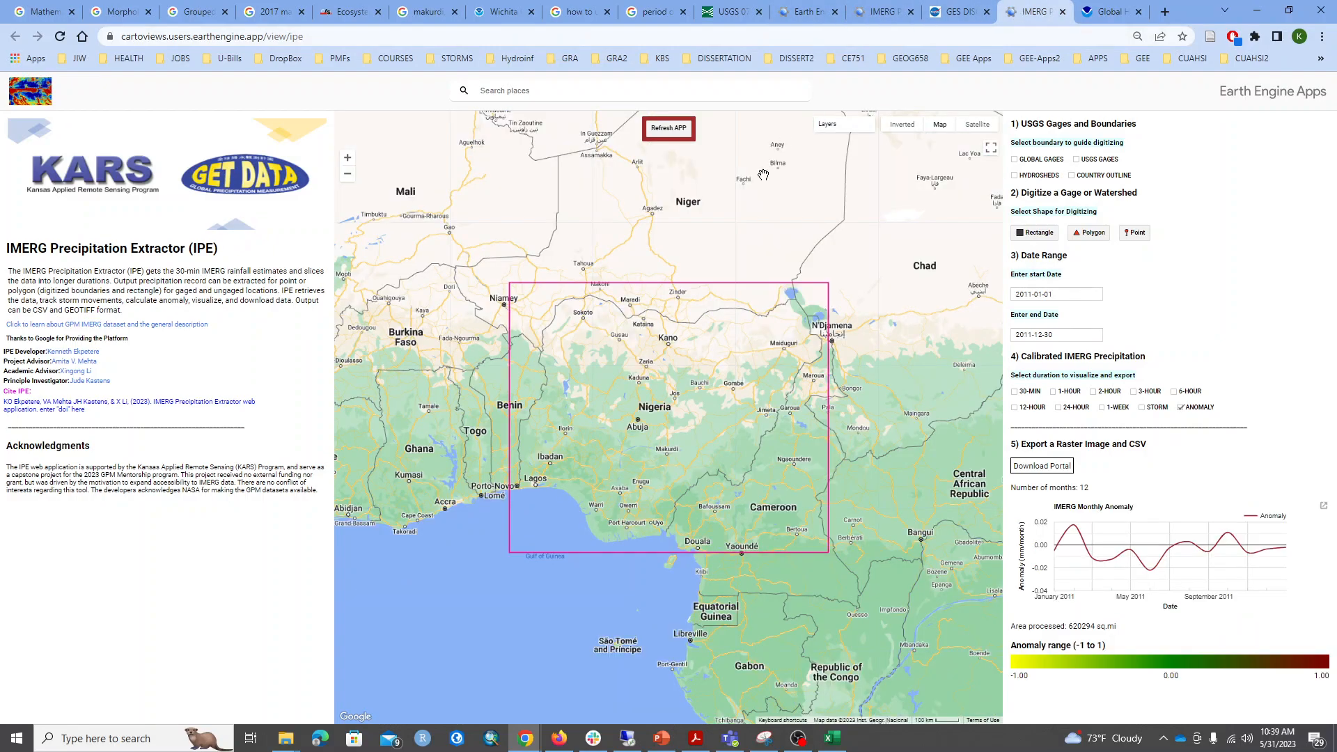